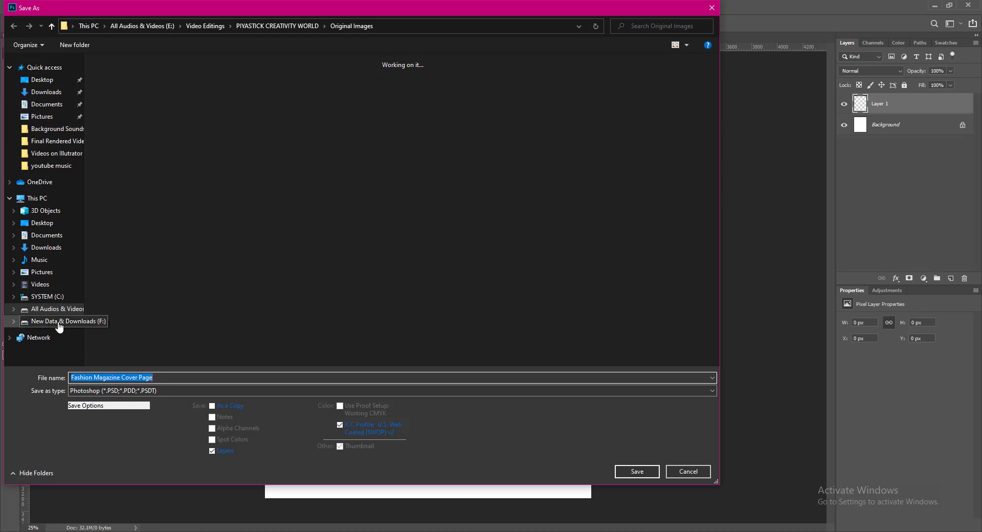
Step: Save the document as Fashion Magazine Cover Page in Photoshop format in the Works & Projects Photoshop Works folder, with Maximize Compatibility
left_click(64, 320)
double_click(389, 93)
left_click(145, 87)
double_click(145, 90)
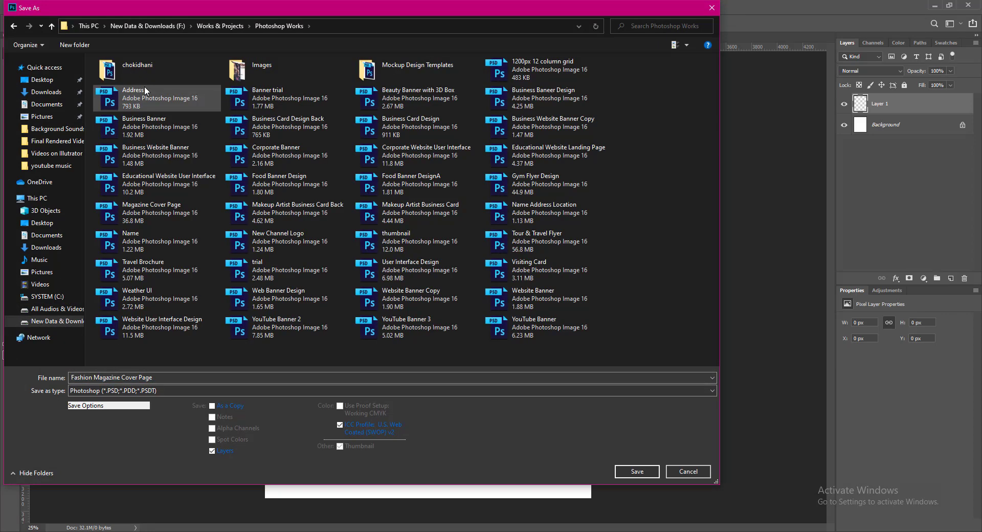
left_click(637, 471)
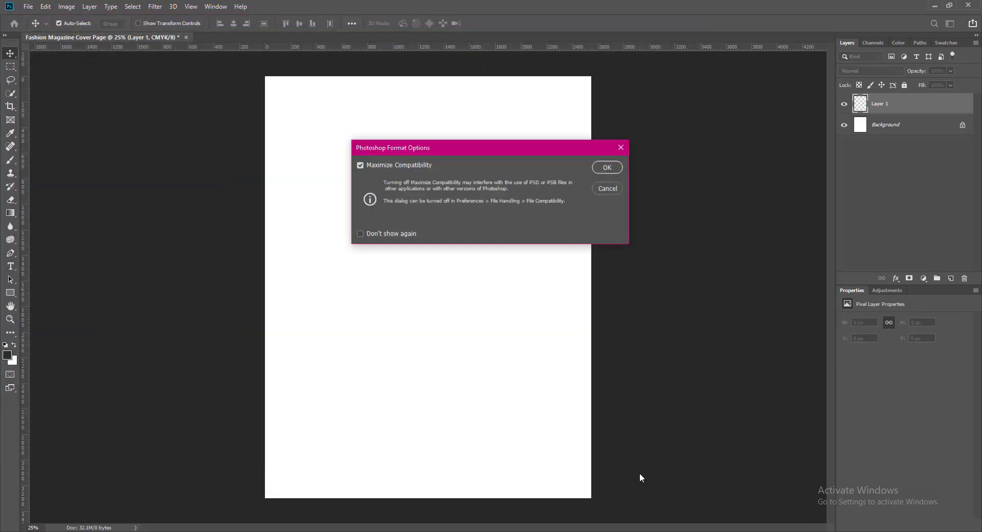
left_click(607, 167)
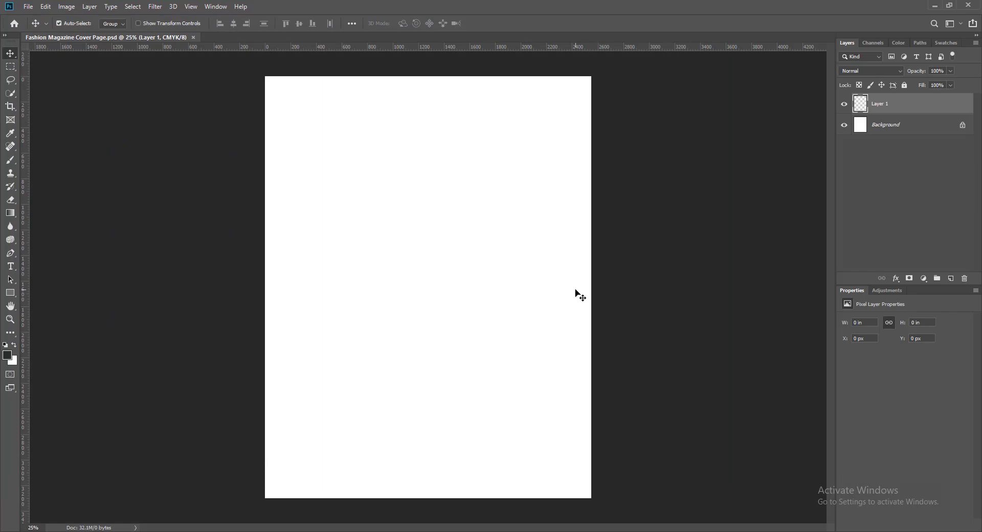
Step: Open the portrait JPG of the dark-haired woman and place it as a new layer at the magazine cover's top-left corner
left_click(29, 7)
left_click(35, 27)
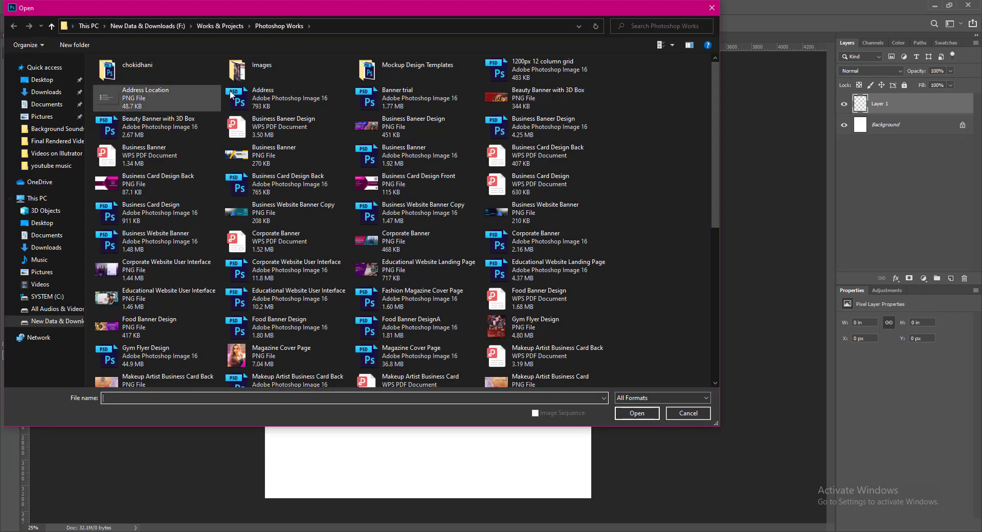
left_click(510, 255)
left_click(633, 415)
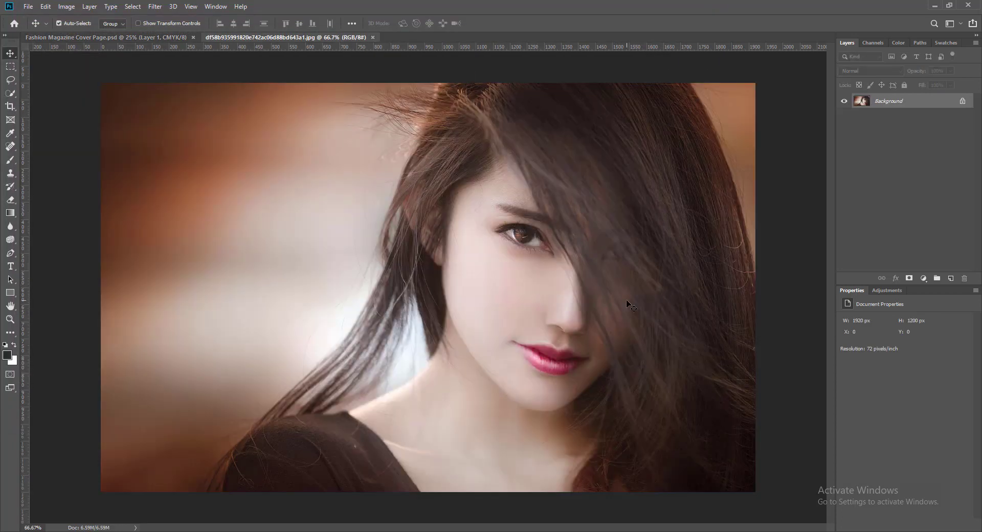
left_click_drag(626, 299, 339, 137)
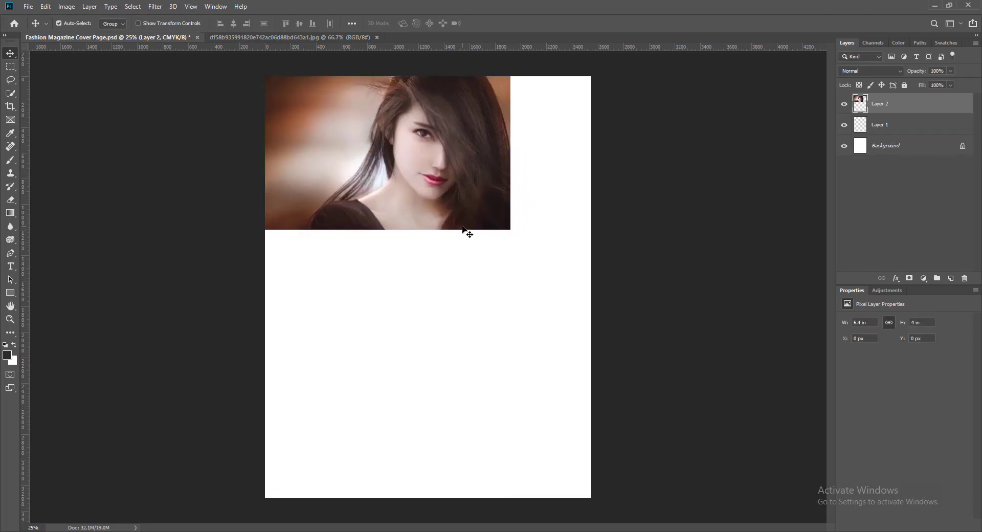
Step: Scale the portrait layer proportionally to about 276% so that it spans the full height of the cover page
key("ctrl+t")
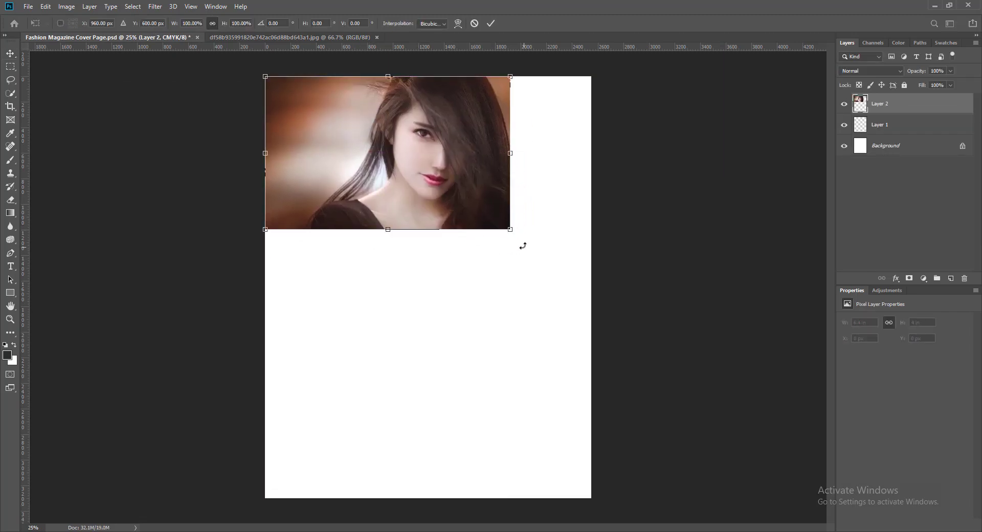
left_click_drag(510, 229, 556, 295)
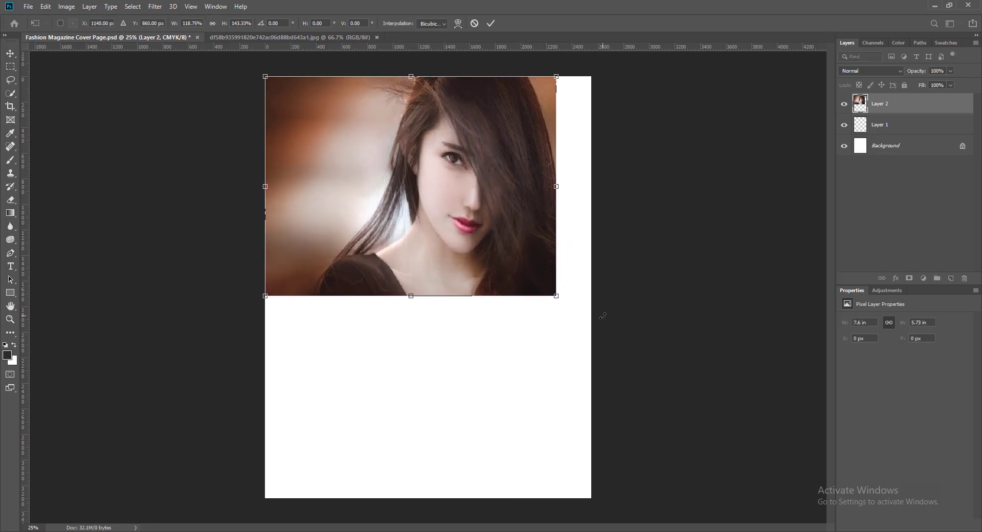
key("ctrl+z")
left_click_drag(512, 228, 670, 353)
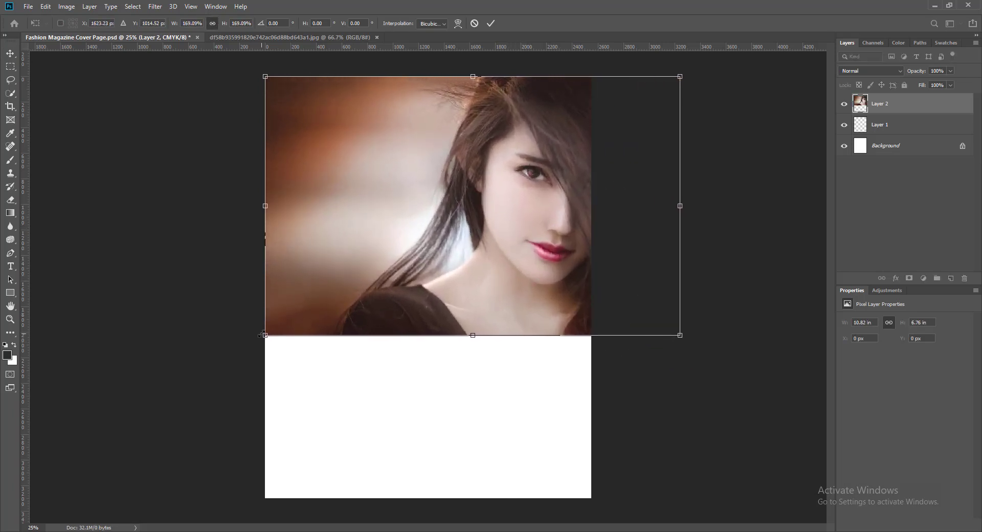
left_click_drag(264, 336, 189, 516)
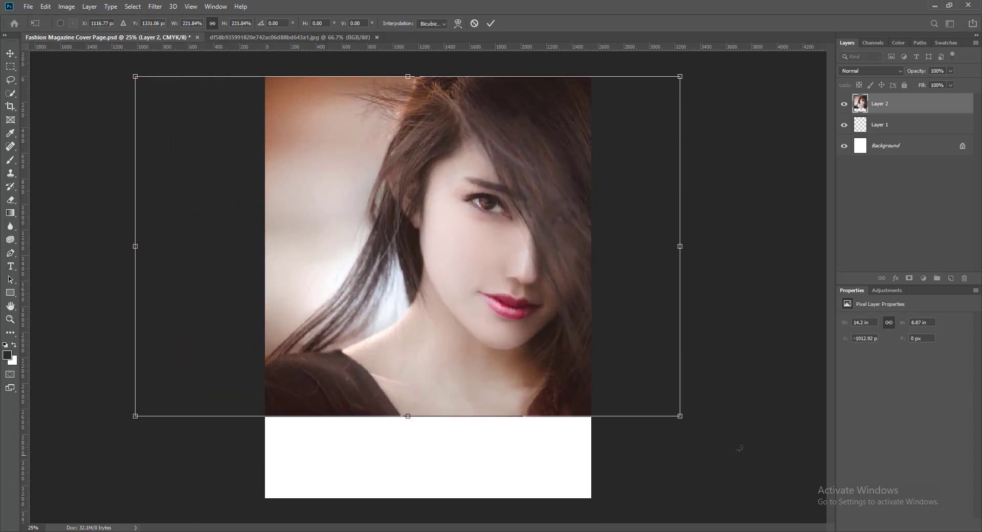
left_click_drag(681, 417, 773, 481)
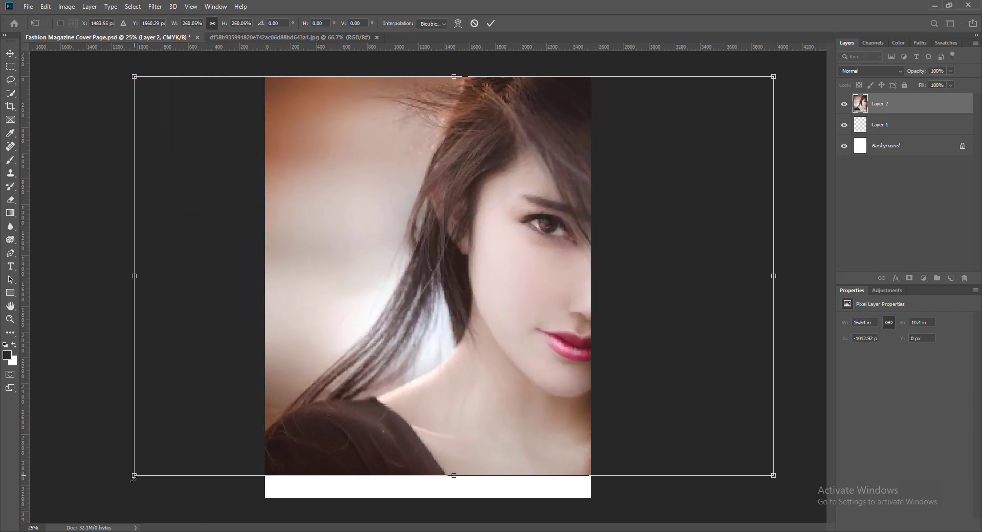
left_click_drag(153, 481, 110, 522)
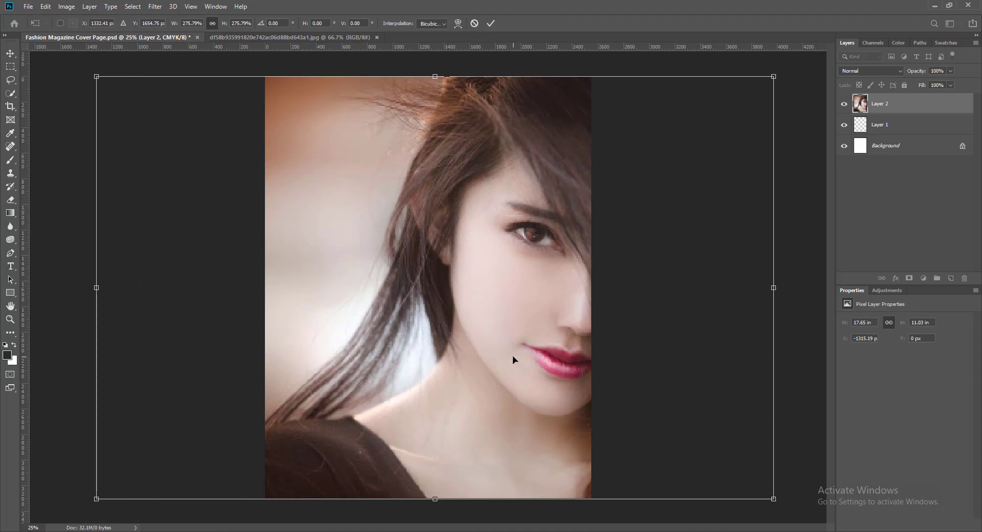
Step: Move the portrait so the face fills the page, enlarge it to 18 by 11.25 in, and apply the transform
left_click_drag(514, 359, 361, 360)
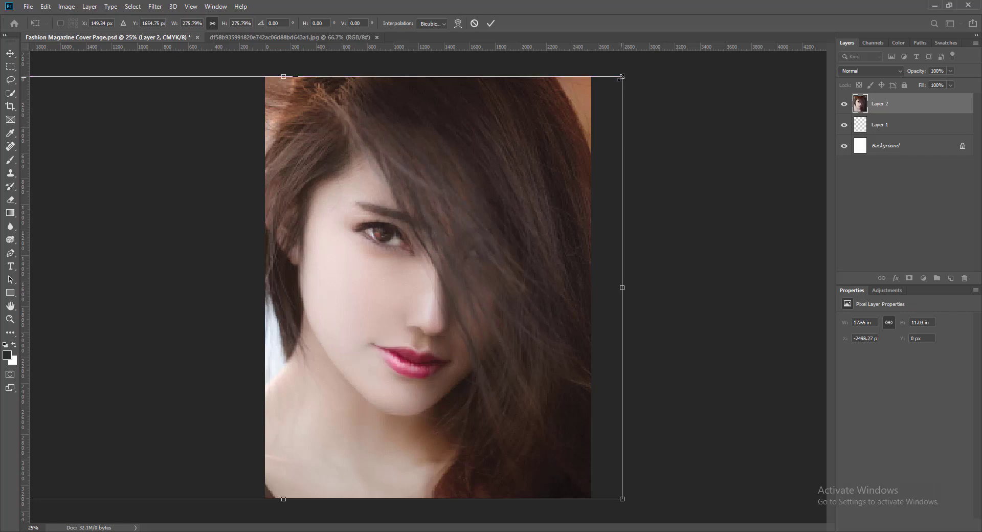
left_click_drag(622, 77, 629, 72)
left_click_drag(629, 499, 636, 509)
key("Return")
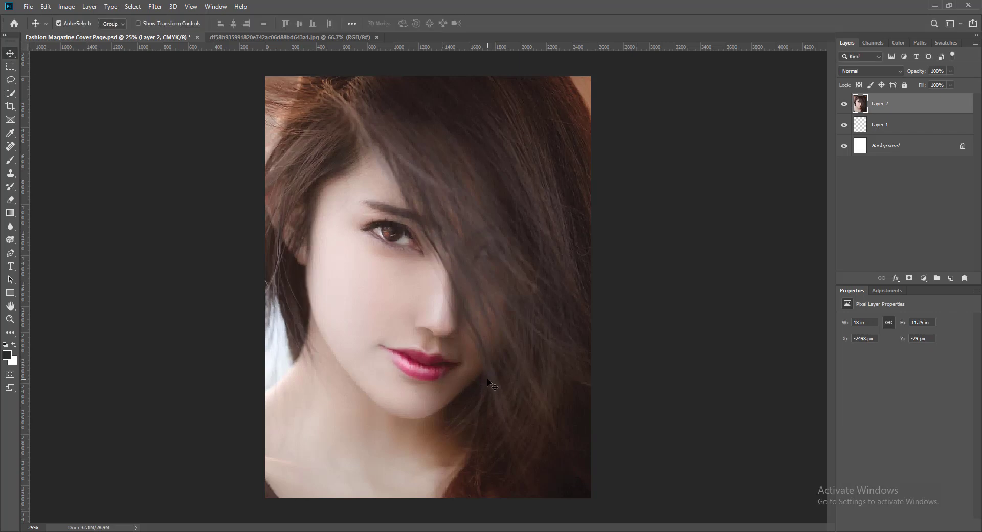
Step: Nudge the portrait layer horizontally to an X position of about -2590 px and save the cover document
key("shift+Left")
key("shift+Left")
key("shift+Left")
key("shift+Left")
key("shift+Left")
key("shift+Left")
key("shift+Left")
key("shift+Left")
key("shift+Left")
key("shift+Left")
key("shift+Left")
key("shift+Left")
key("shift+Left")
key("shift+Left")
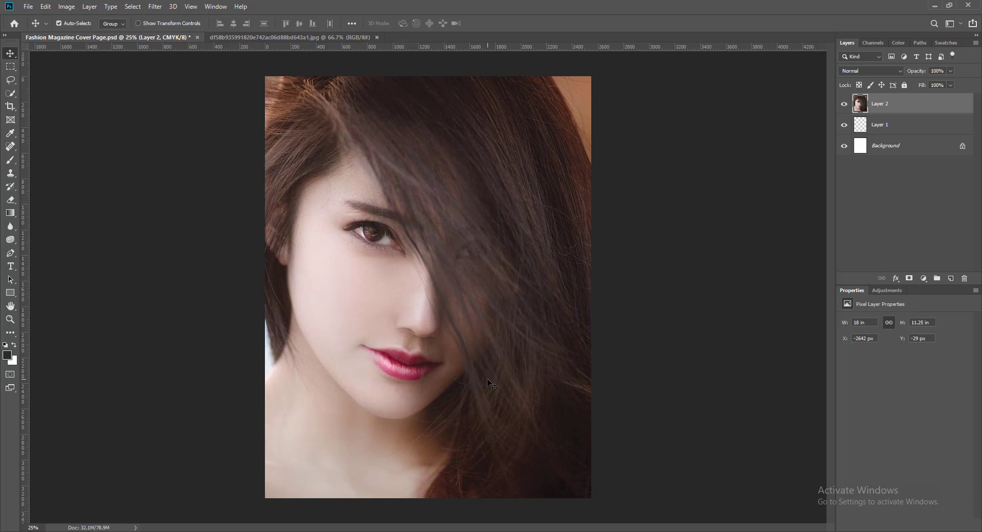
key("shift+Right")
key("shift+Right")
key("shift+Right")
key("shift+Right")
key("shift+Right")
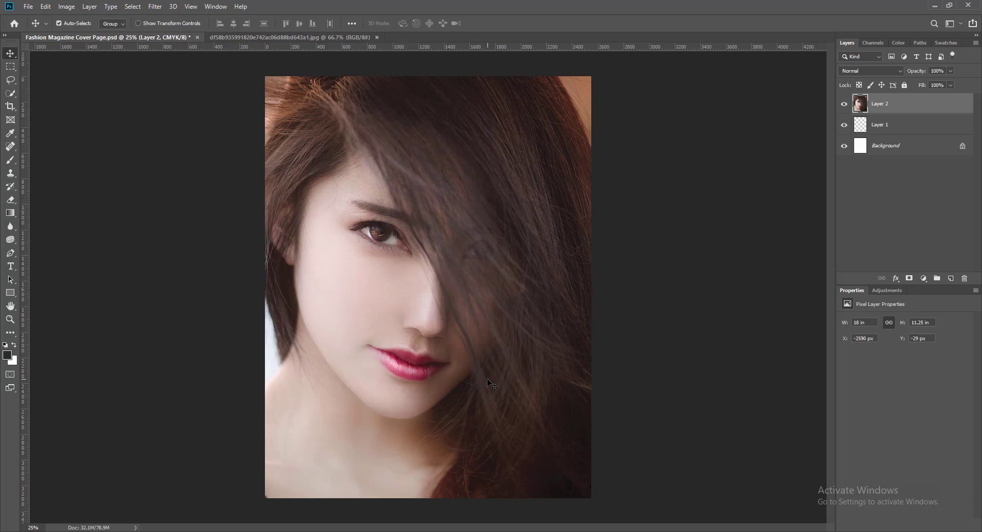
key("ctrl+plus")
scroll(522, 378, "up", 2)
scroll(522, 379, "down", 1)
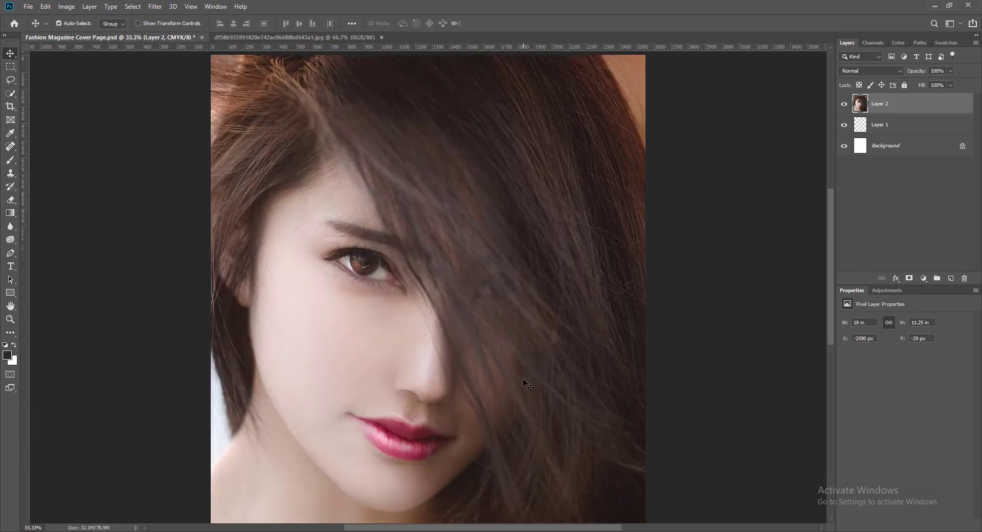
key("ctrl+s")
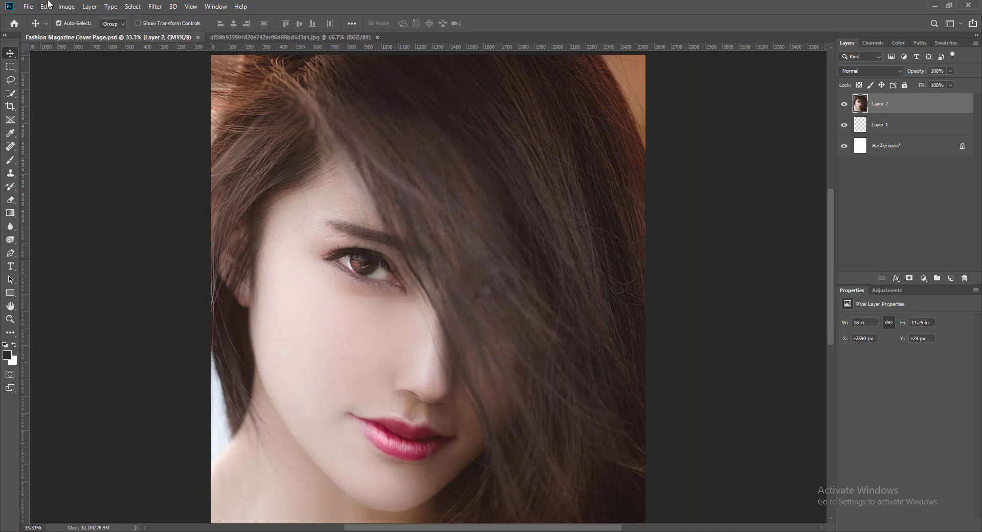
Step: Apply a Color Balance adjustment to the portrait's midtones with levels +38, -22 and +33
left_click(67, 6)
mouse_move(95, 36)
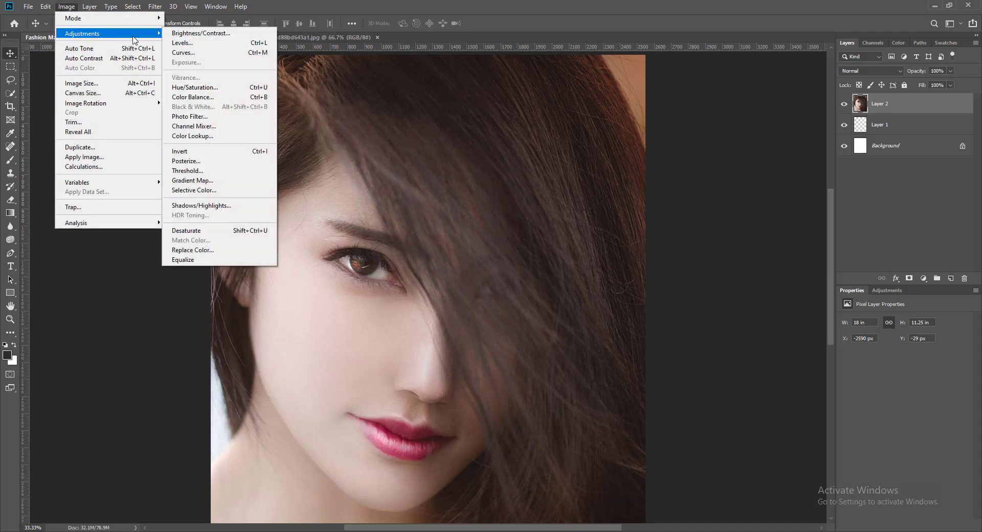
left_click(193, 97)
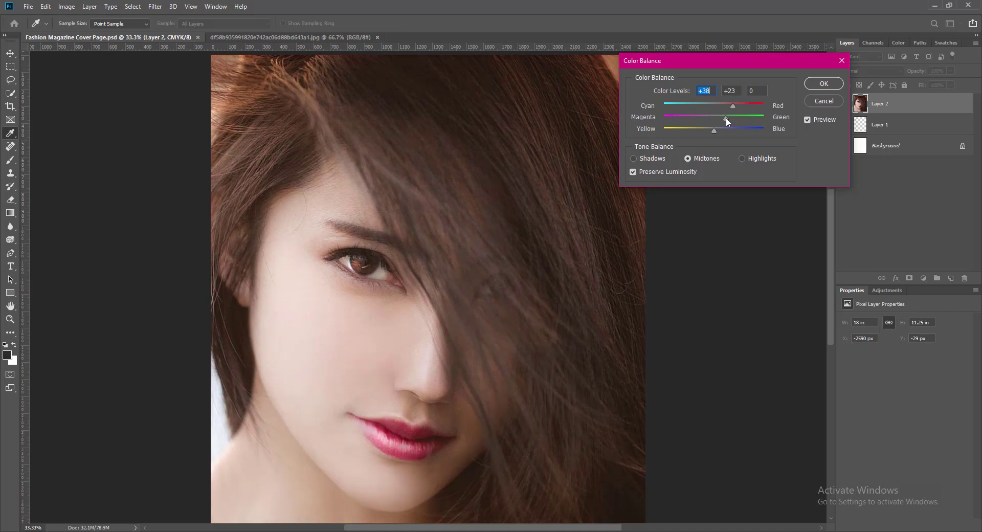
mouse_move(726, 118)
left_mouse_down()
mouse_move(704, 118)
mouse_move(727, 129)
mouse_move(705, 130)
mouse_move(730, 129)
left_mouse_up()
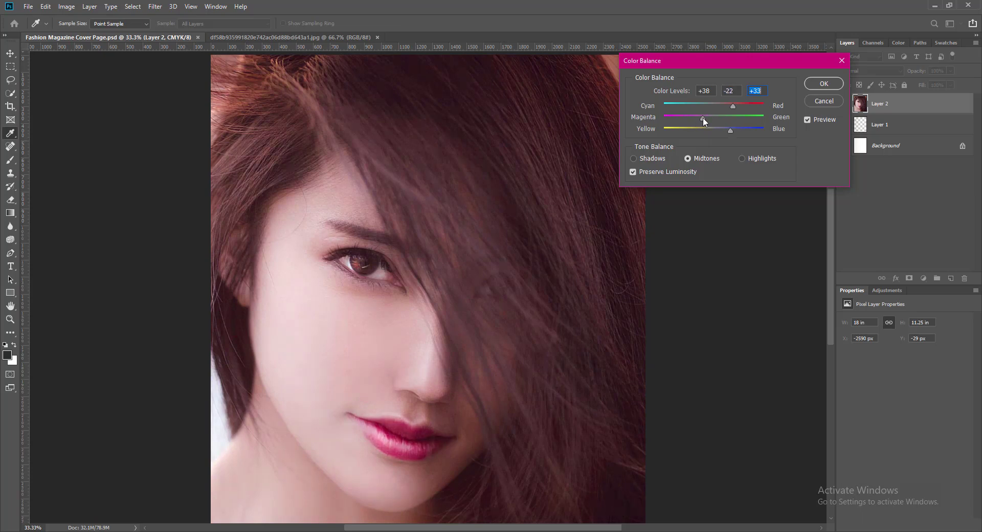
left_click(703, 118)
left_click(819, 84)
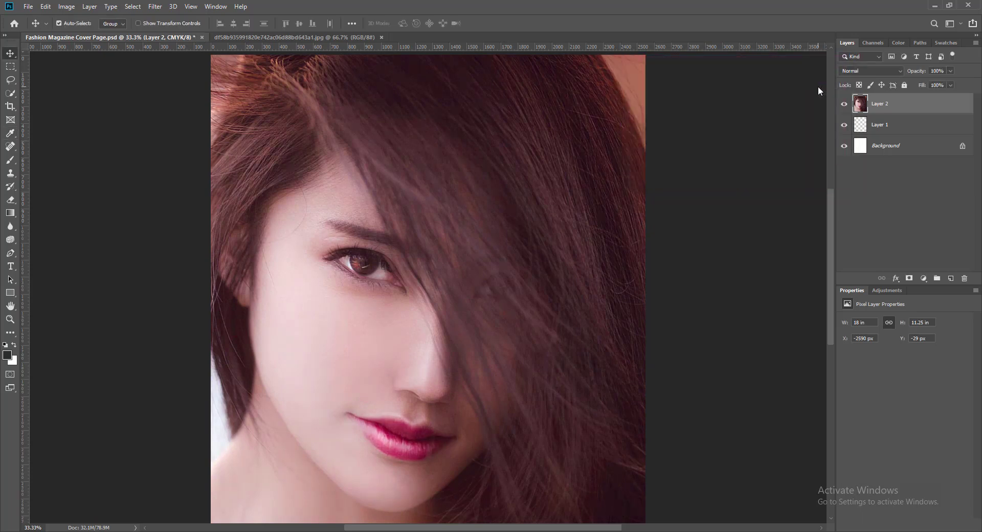
Step: Apply a Brightness/Contrast adjustment to the portrait with brightness about 9 and slightly higher contrast
left_click(66, 6)
mouse_move(77, 33)
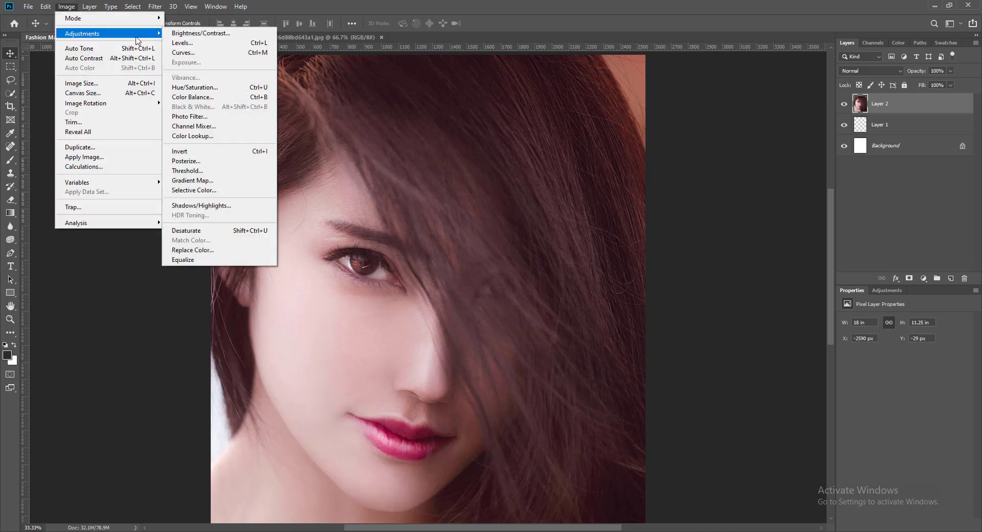
left_click(178, 33)
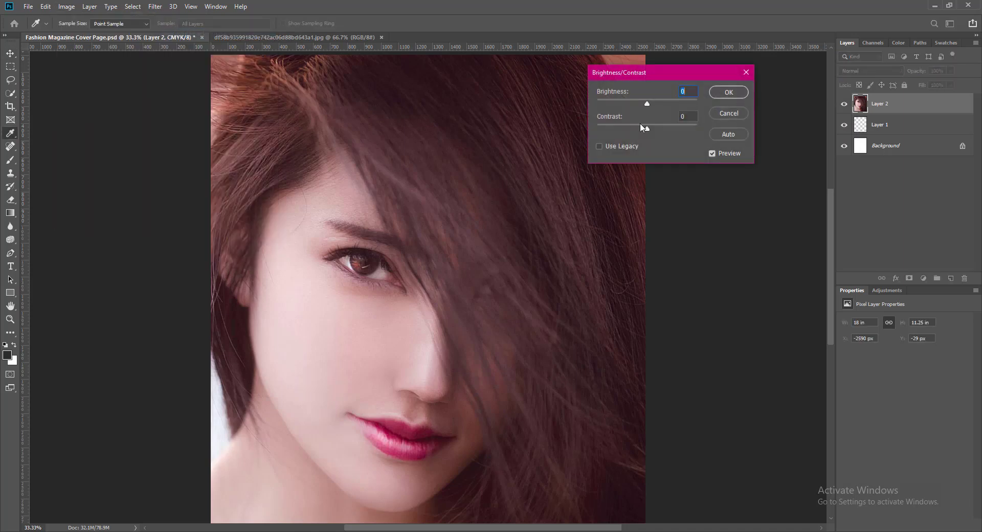
left_click_drag(647, 105, 649, 107)
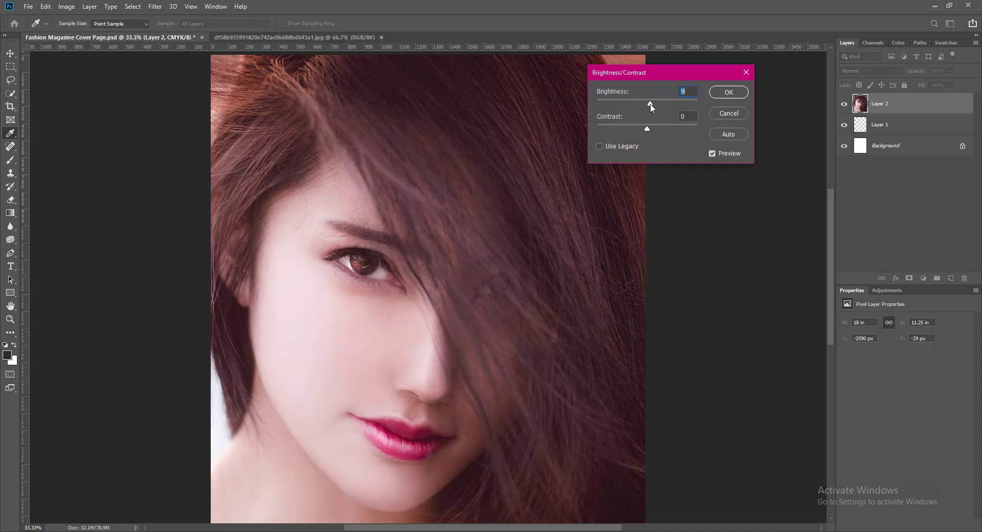
mouse_move(650, 130)
left_mouse_down()
mouse_move(627, 133)
mouse_move(653, 133)
left_mouse_up()
left_click(736, 90)
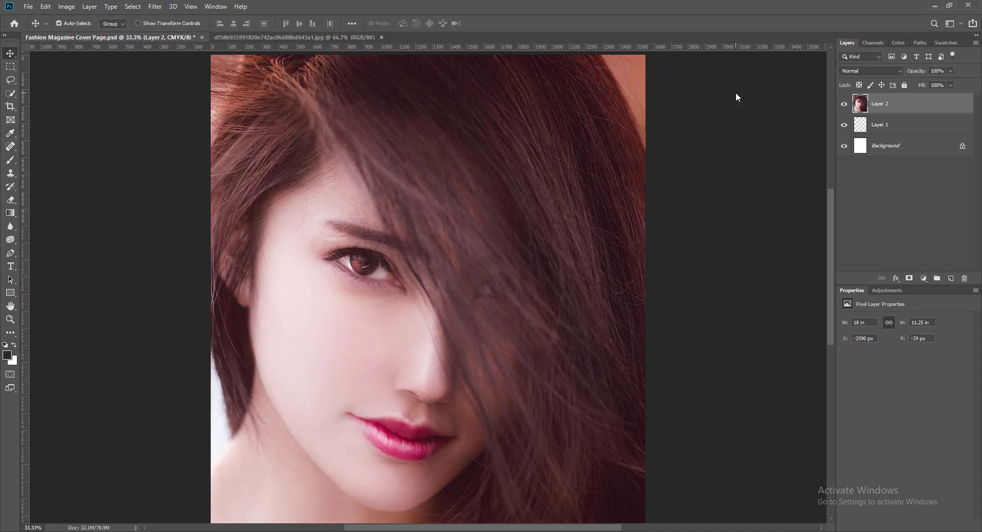
Step: Apply a Hue/Saturation adjustment to the portrait layer with a slight hue shift, saturation about -4 and adjusted lightness
left_click(720, 138)
left_click(69, 6)
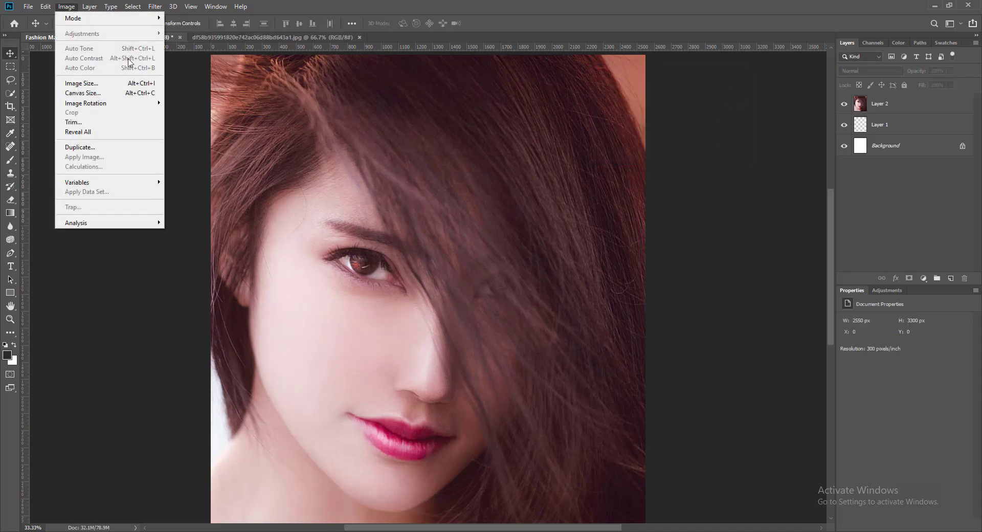
left_click(889, 108)
left_click(888, 107)
left_click(66, 6)
mouse_move(82, 33)
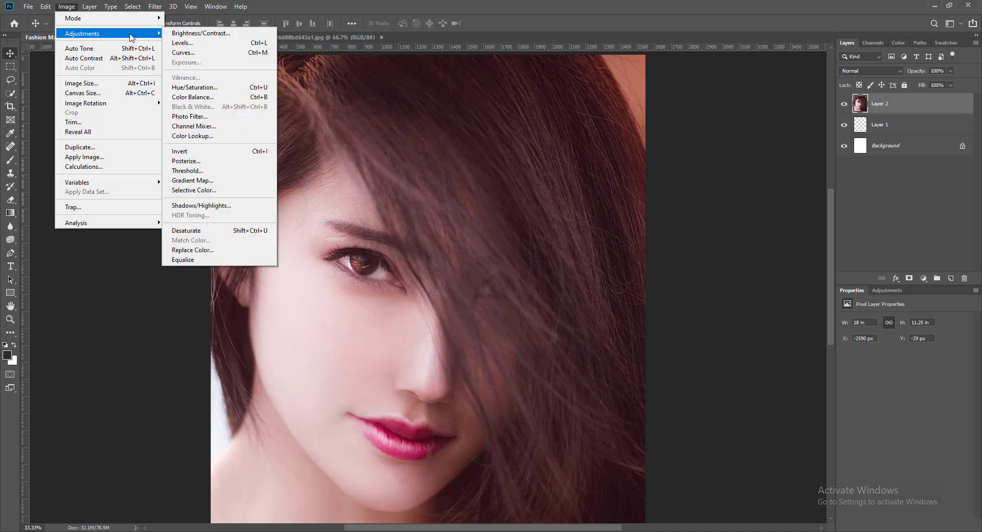
left_click(198, 86)
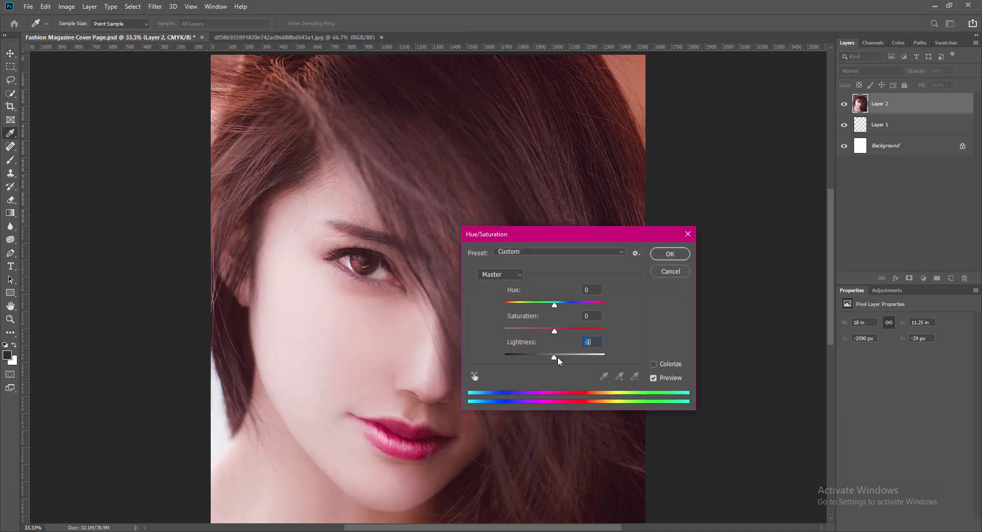
left_click_drag(557, 357, 551, 330)
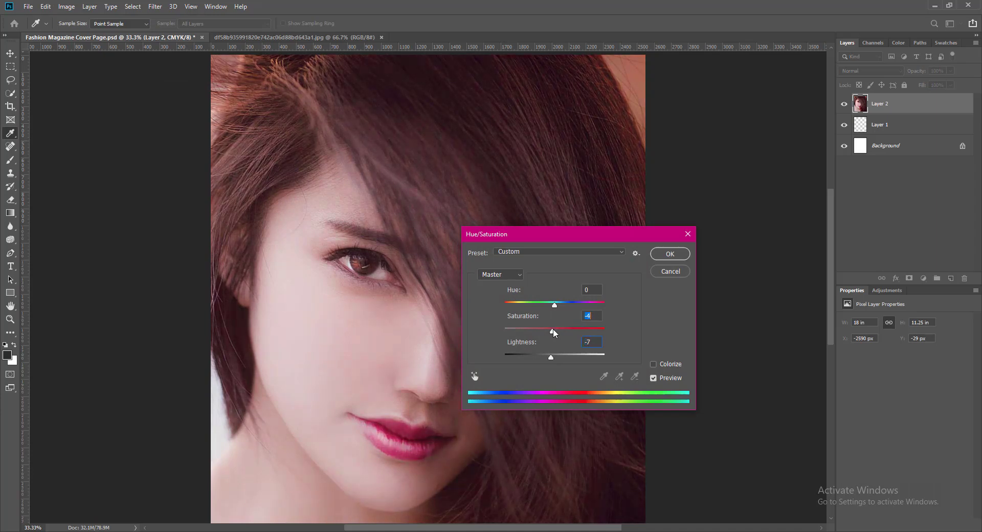
mouse_move(554, 305)
left_mouse_down()
mouse_move(547, 307)
mouse_move(557, 307)
left_mouse_up()
left_click_drag(592, 343, 588, 342)
left_click(665, 253)
Step: Select the adjusted portrait layer and save the cover document
left_click(705, 282)
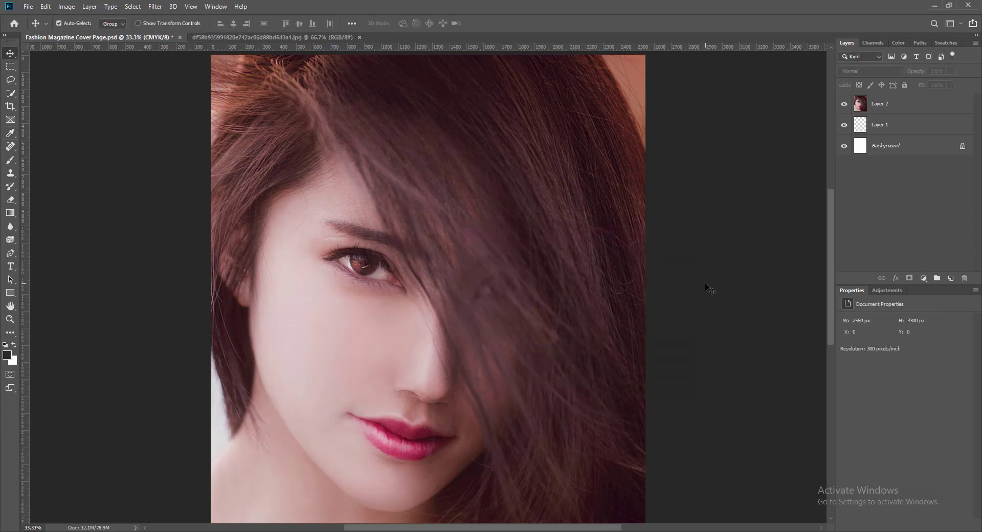
key("ctrl+minus")
left_click(582, 288)
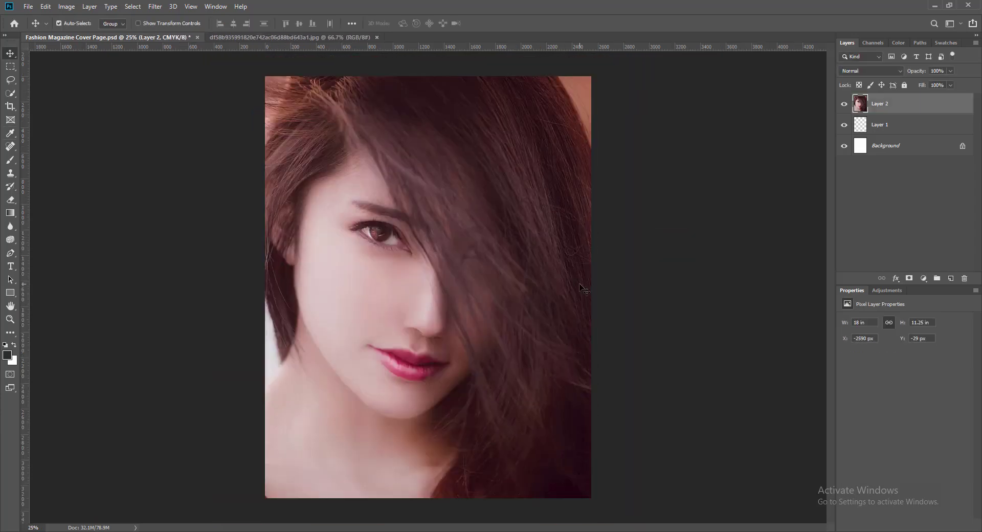
key("ctrl+s")
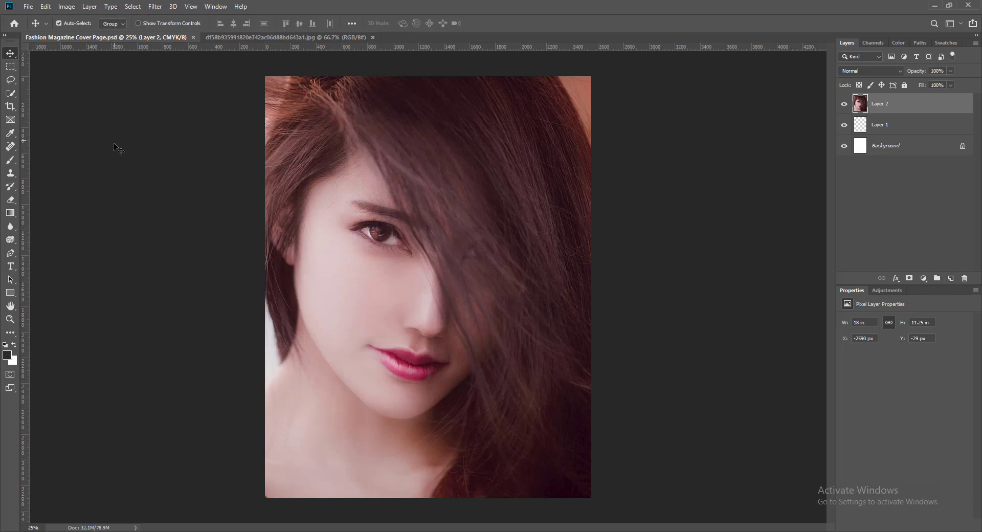
Step: Create a dark rectangle shape 80 px wide and 1000 px high on the cover
left_click(11, 295)
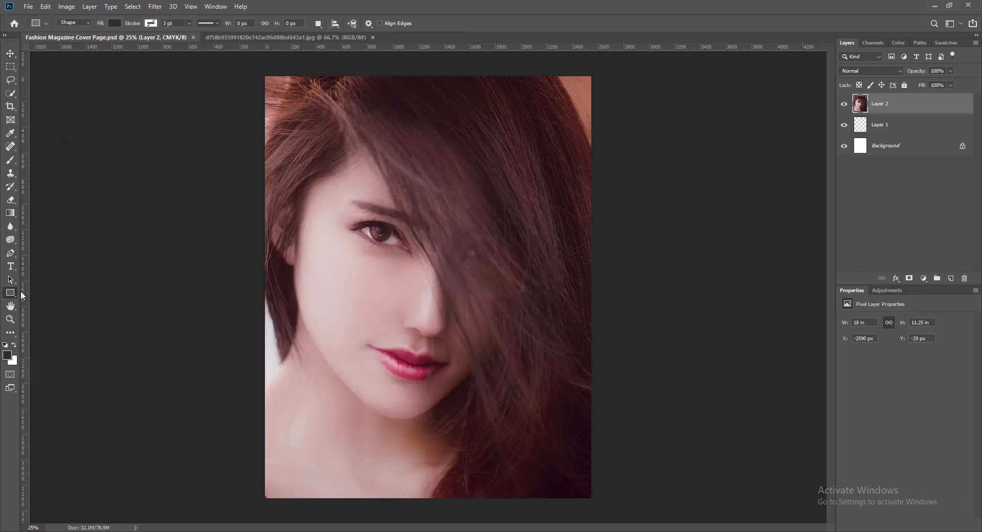
left_click(414, 194)
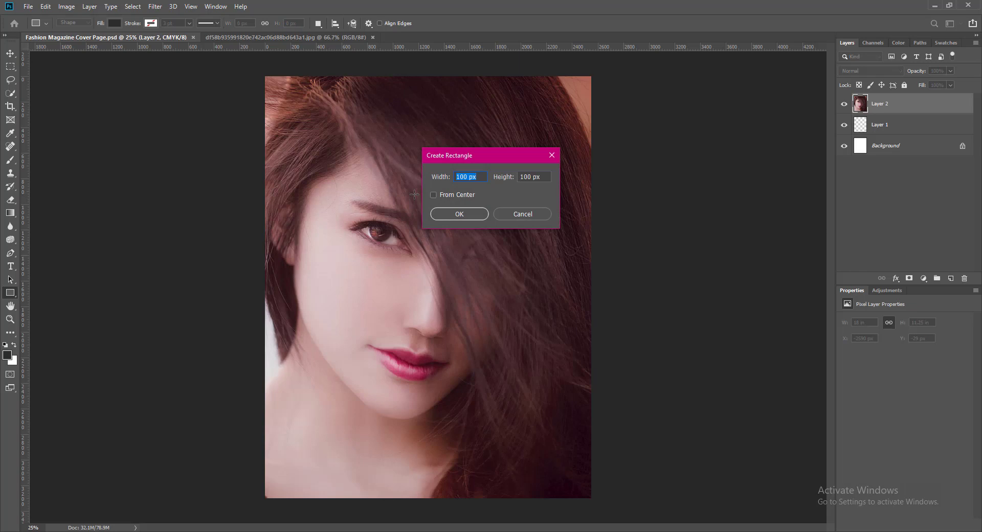
double_click(458, 177)
type("80")
left_click(459, 214)
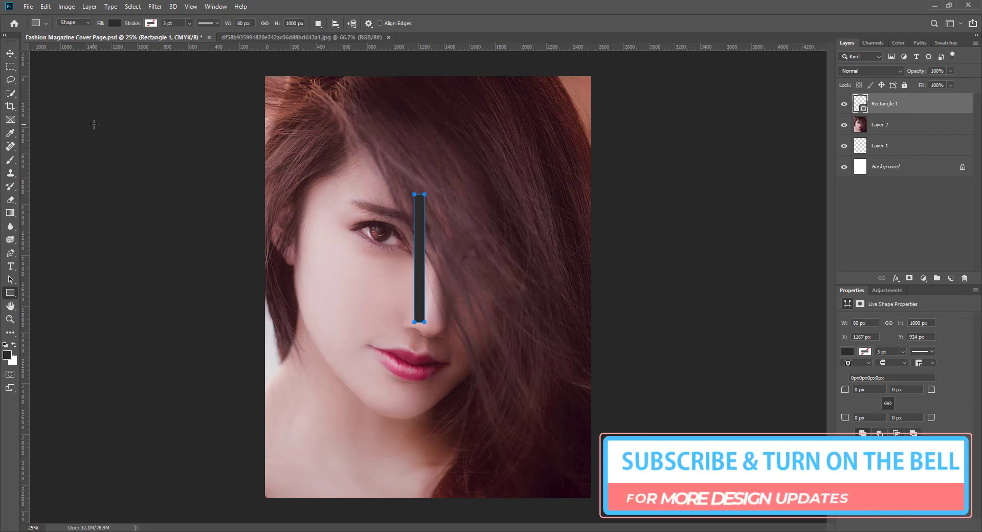
Step: Using the rectangle as a spacer, place vertical guides 80 px inside the page's left and right edges
left_click(11, 54)
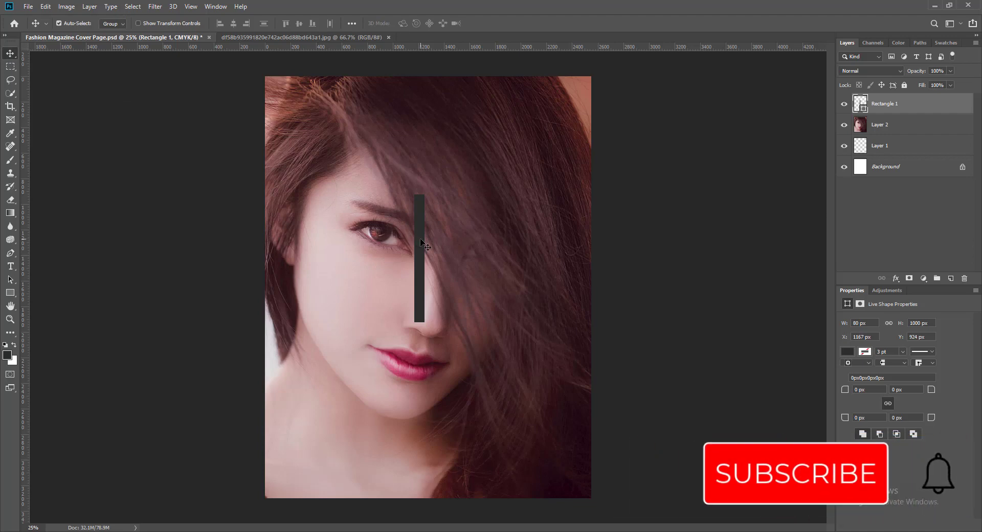
left_click_drag(421, 243, 271, 232)
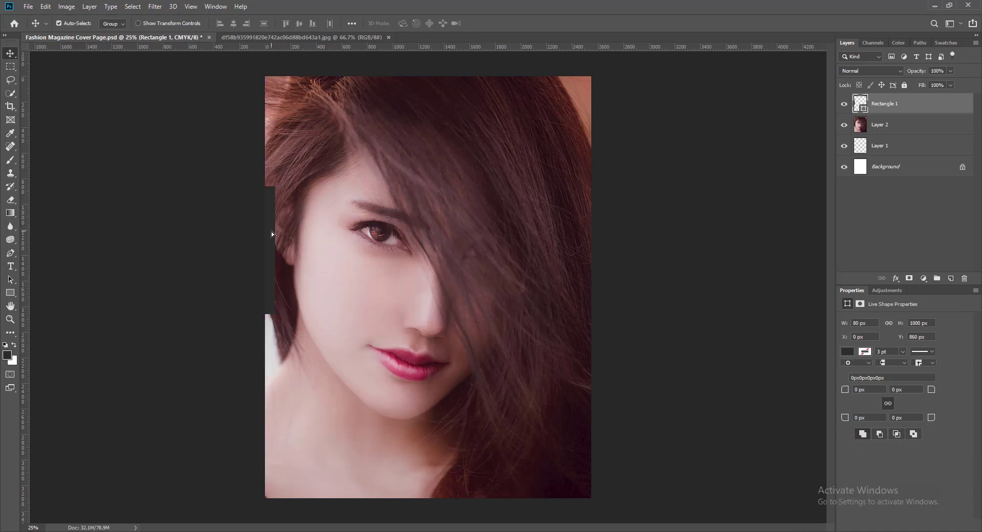
key("ctrl+plus")
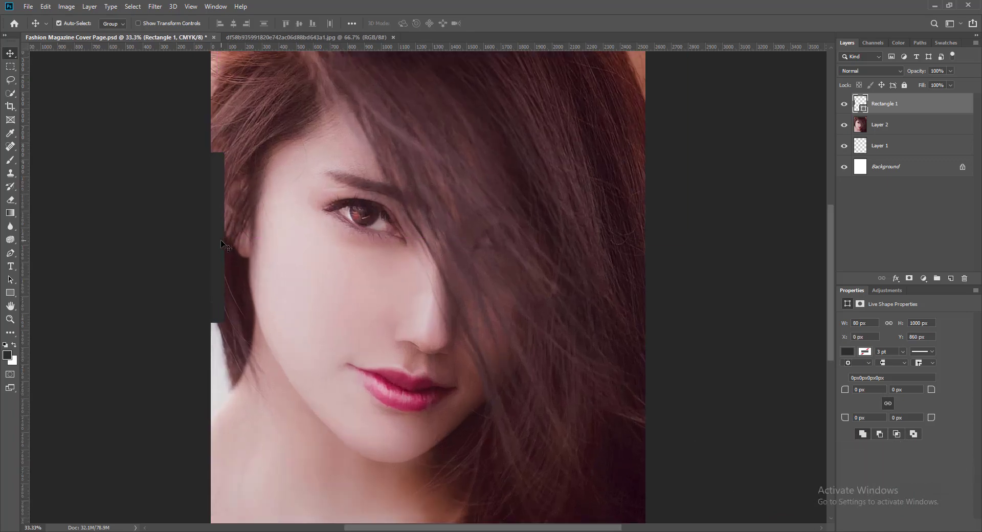
left_click_drag(25, 240, 634, 291)
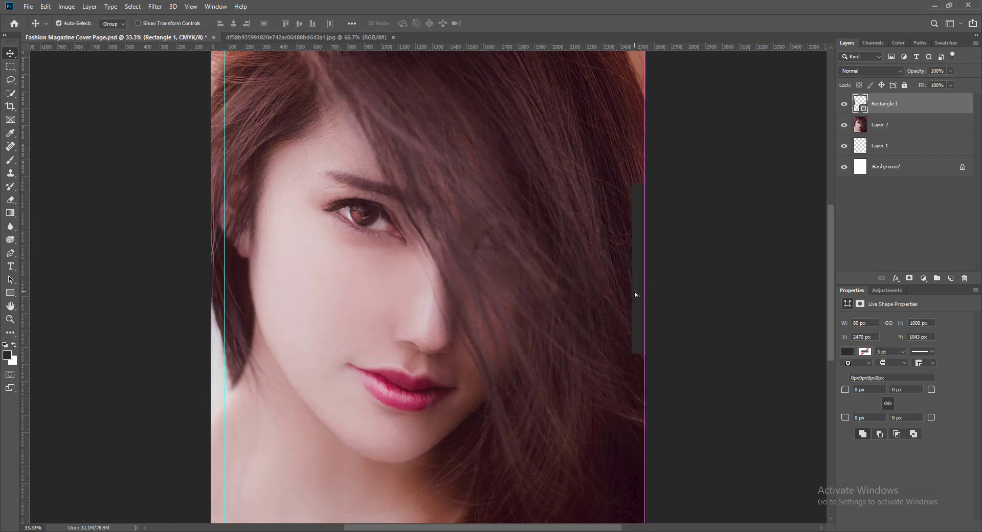
left_click_drag(25, 284, 632, 303)
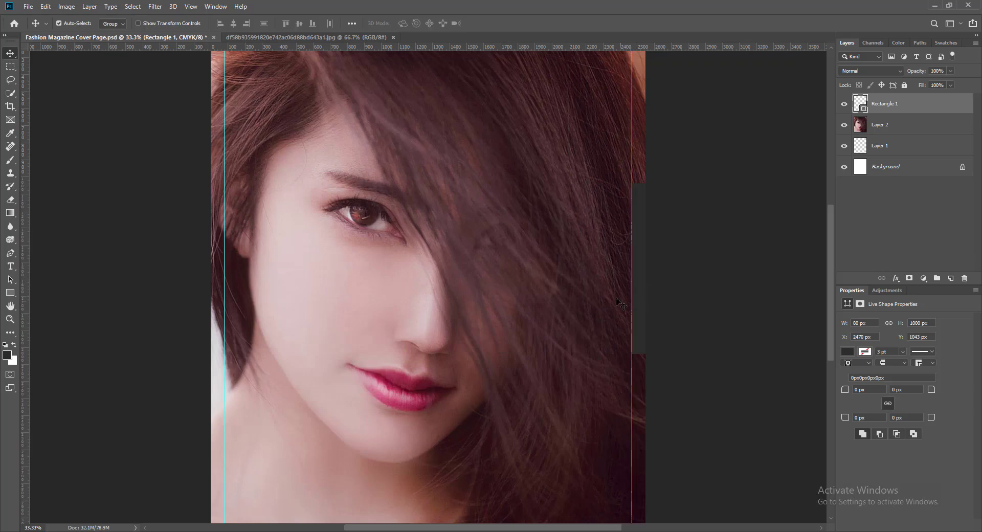
Step: Move the spacer rectangle away from the page edge and rotate it 90° clockwise
left_click_drag(637, 268, 500, 258)
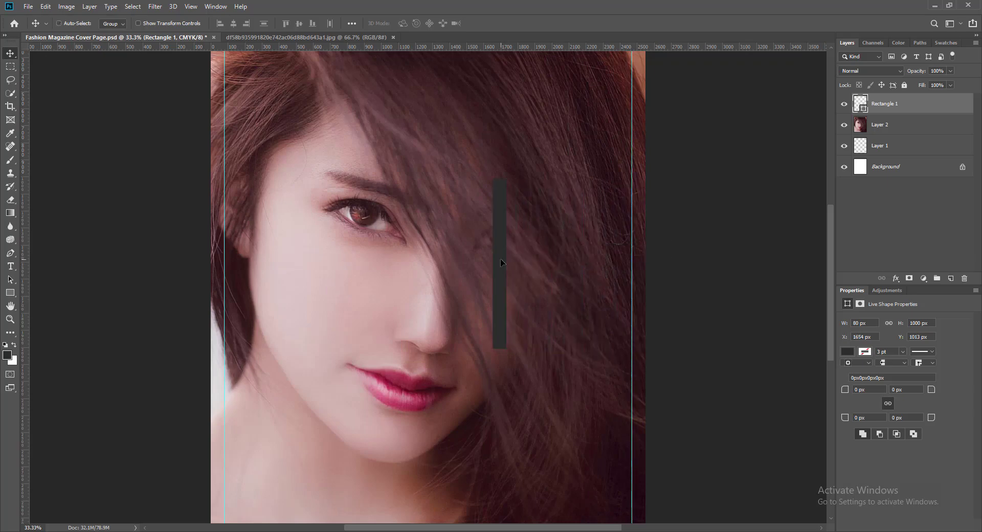
key("ctrl+t")
right_click(499, 252)
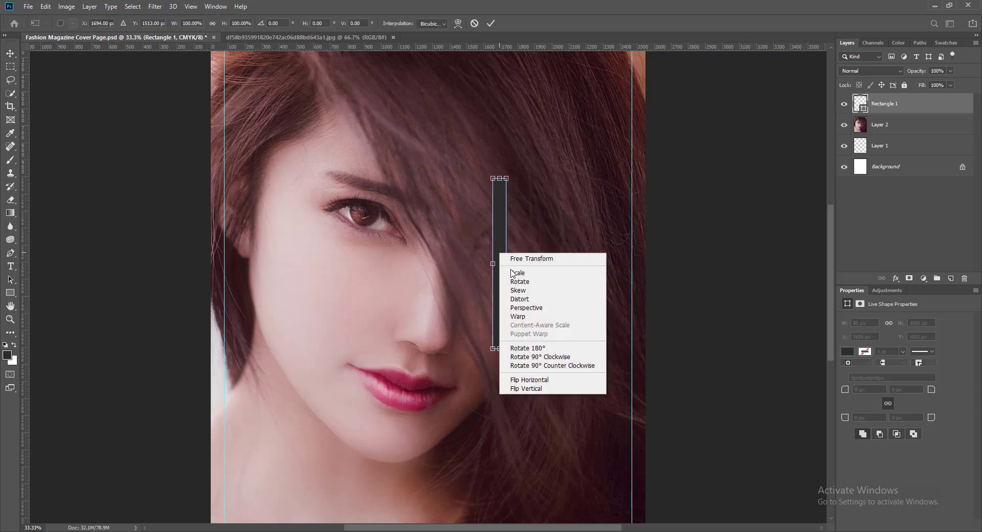
left_click(538, 356)
left_click(490, 23)
Step: Using the horizontal rectangle as a spacer, place horizontal guides 80 px inside the page's top and bottom edges
scroll(741, 269, "up", 3)
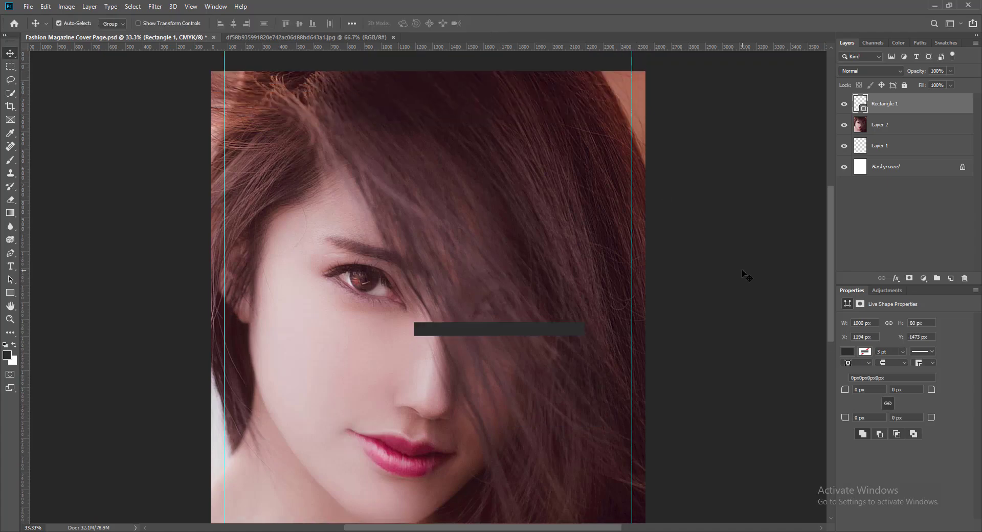
left_click_drag(498, 348, 455, 329)
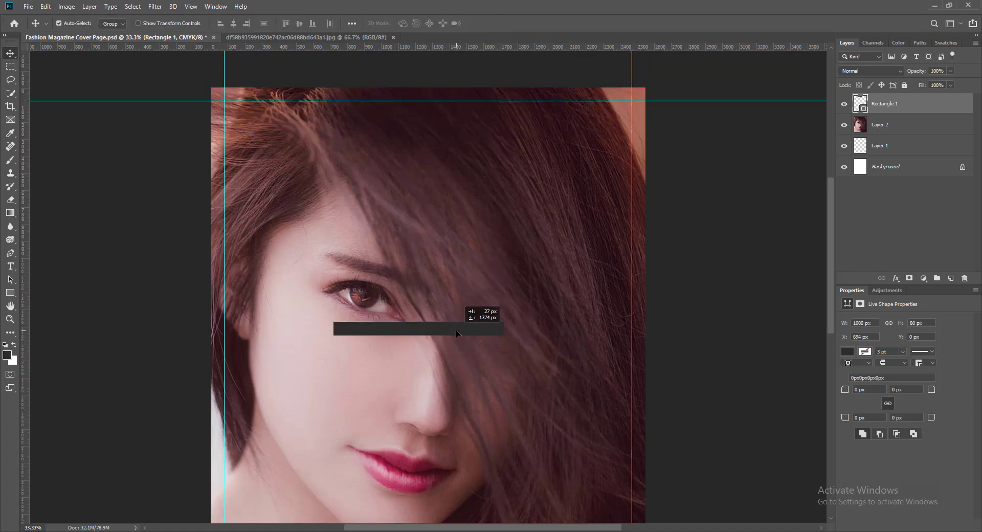
scroll(517, 290, "down", 5)
left_click_drag(437, 174, 448, 490)
left_click_drag(452, 48, 455, 482)
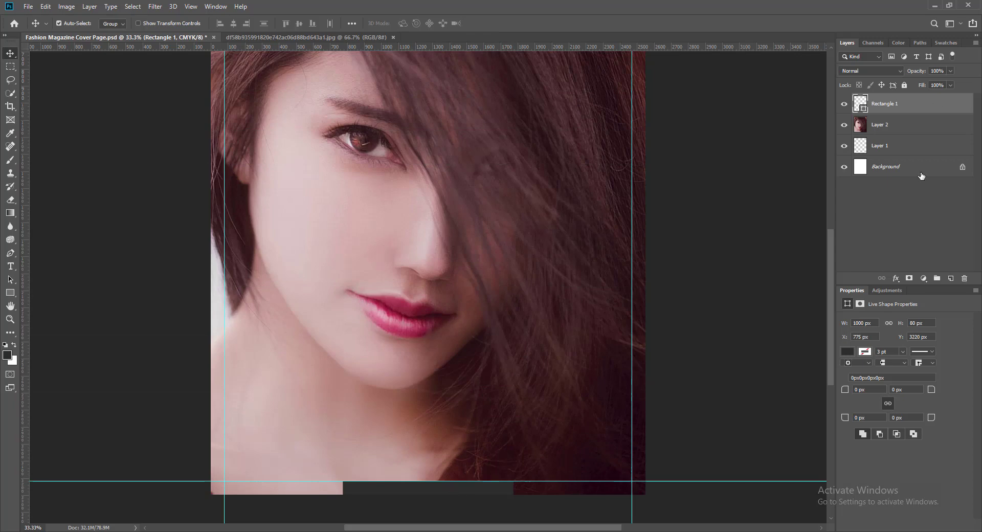
Step: Delete the spacer rectangle's layer and save the cover document
left_click(964, 278)
left_click(459, 205)
scroll(751, 302, "up", 5)
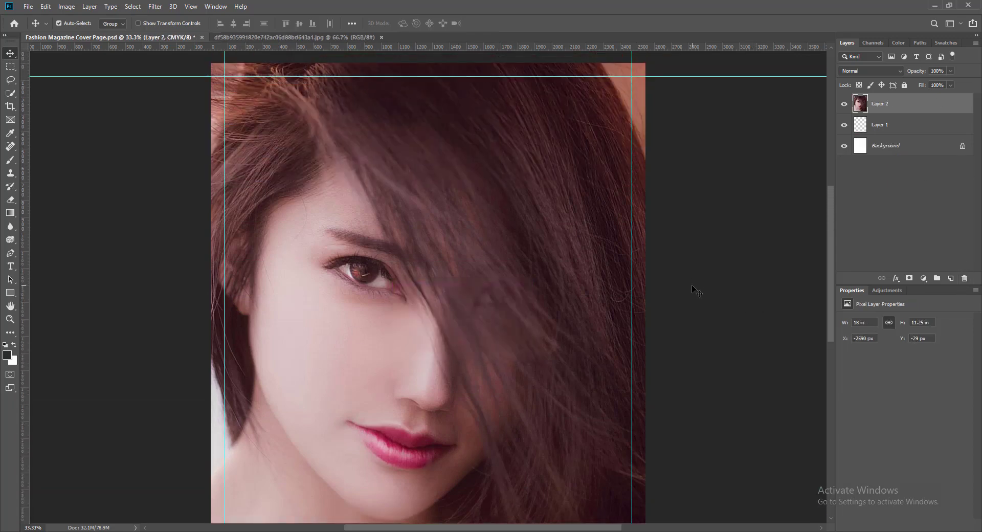
key("ctrl+minus")
key("ctrl+s")
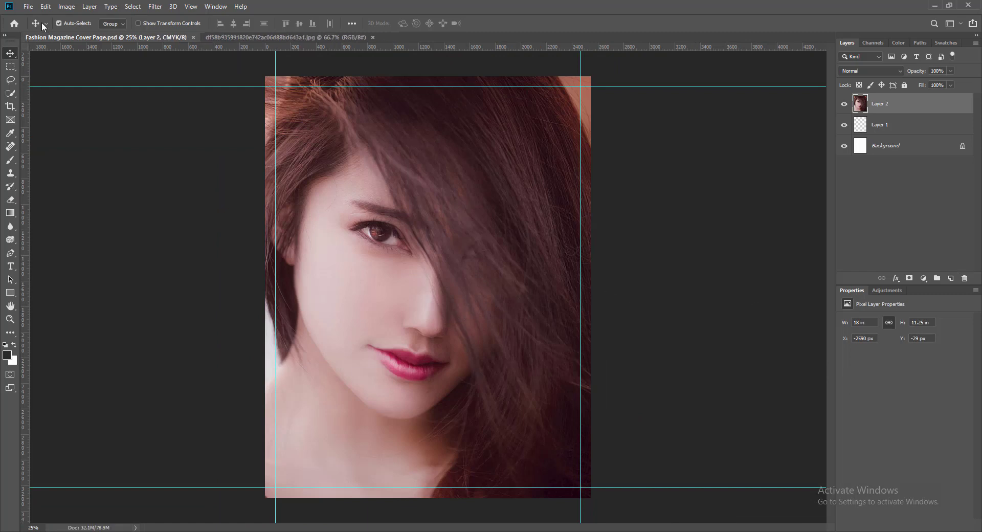
Step: Apply a Hue/Saturation adjustment to the portrait layer with the Yellows range selected
left_click(65, 7)
mouse_move(132, 34)
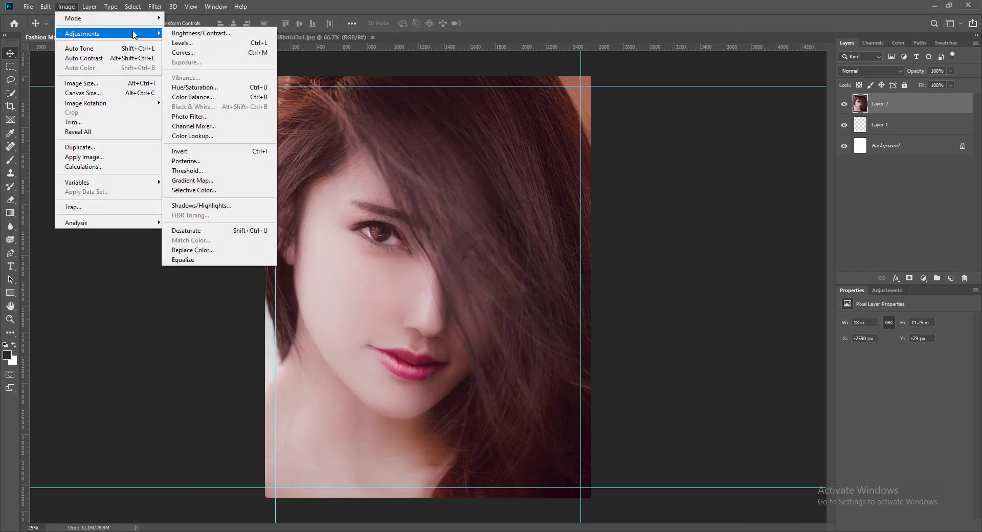
left_click(197, 88)
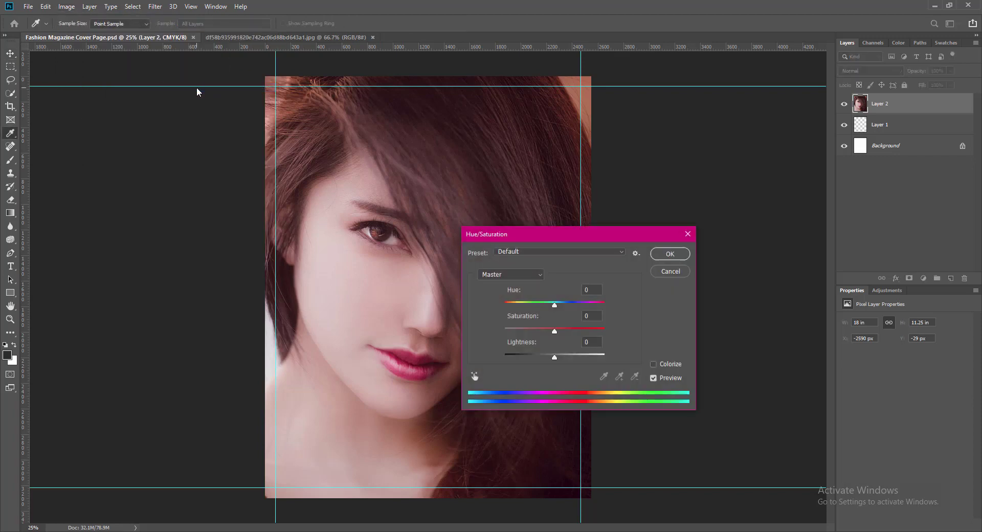
left_click(538, 276)
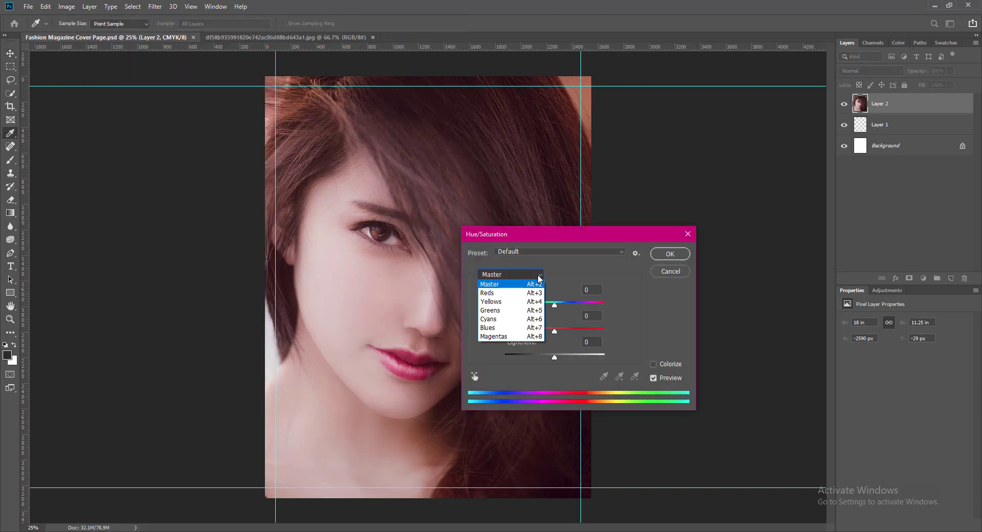
left_click(510, 301)
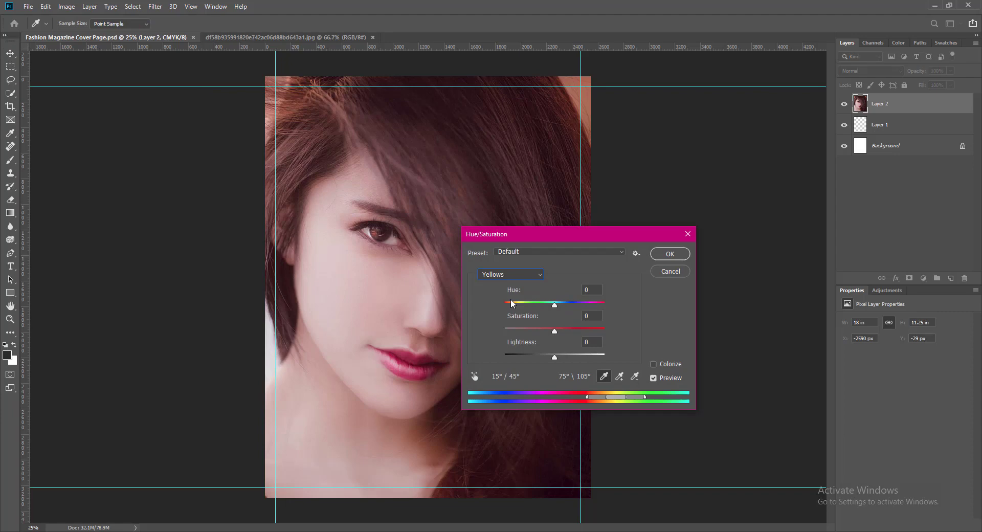
left_click(671, 254)
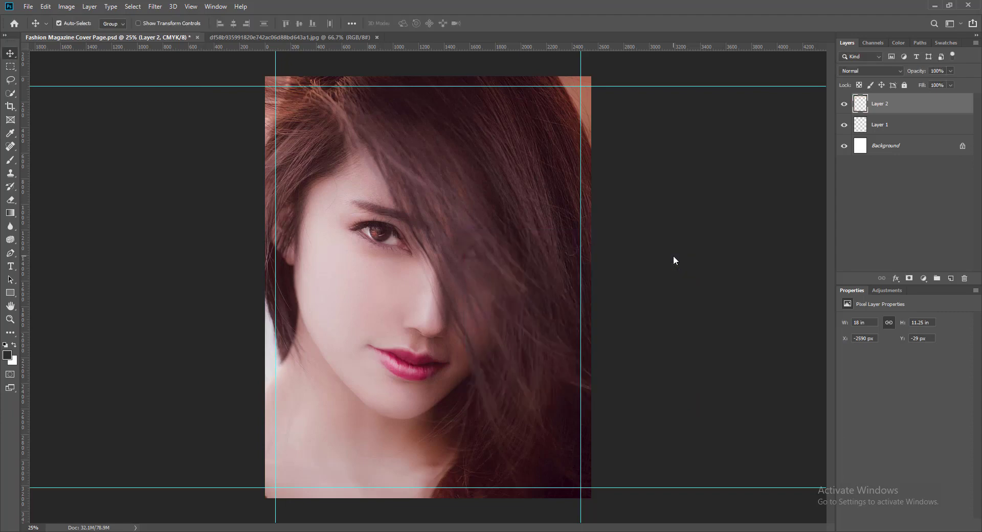
Step: Apply a Brightness/Contrast adjustment to the portrait layer with brightness about 9
left_click(69, 8)
mouse_move(125, 36)
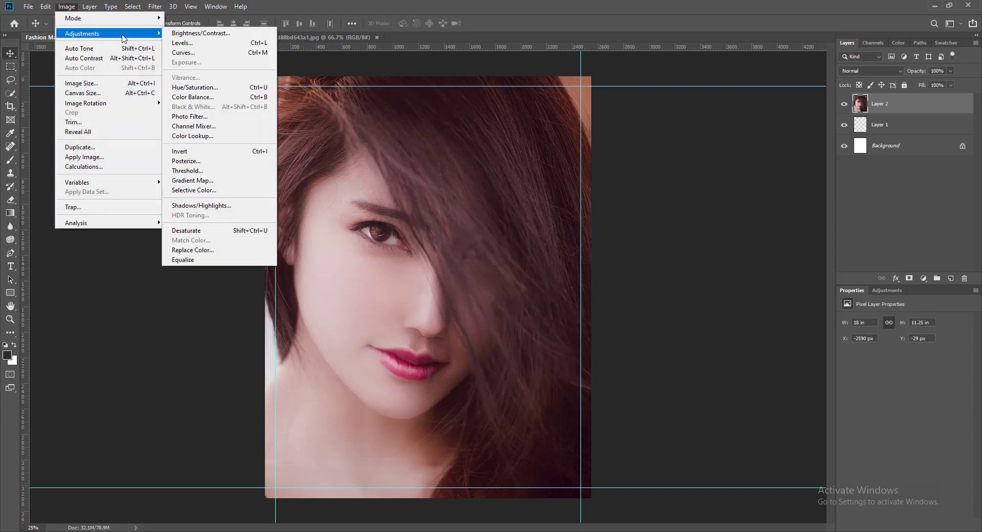
left_click(176, 34)
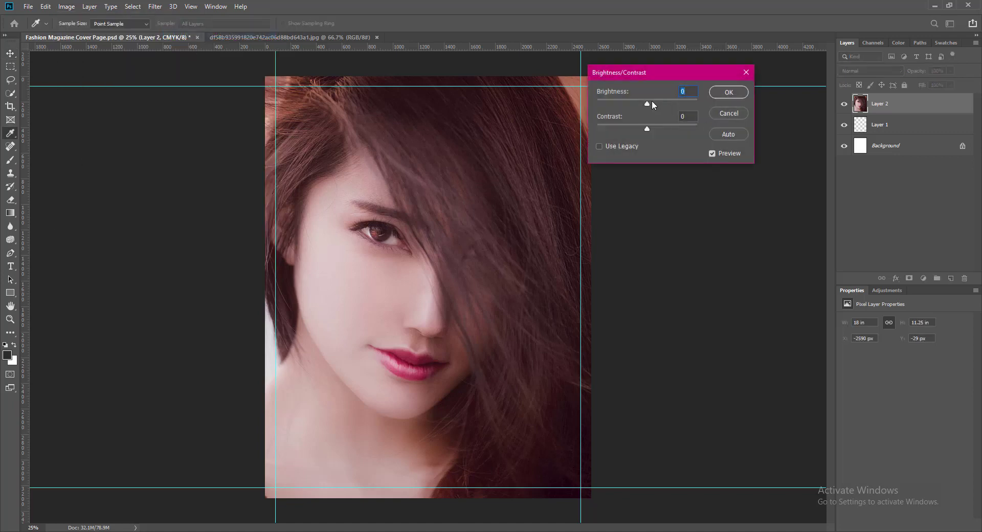
left_click_drag(646, 103, 649, 104)
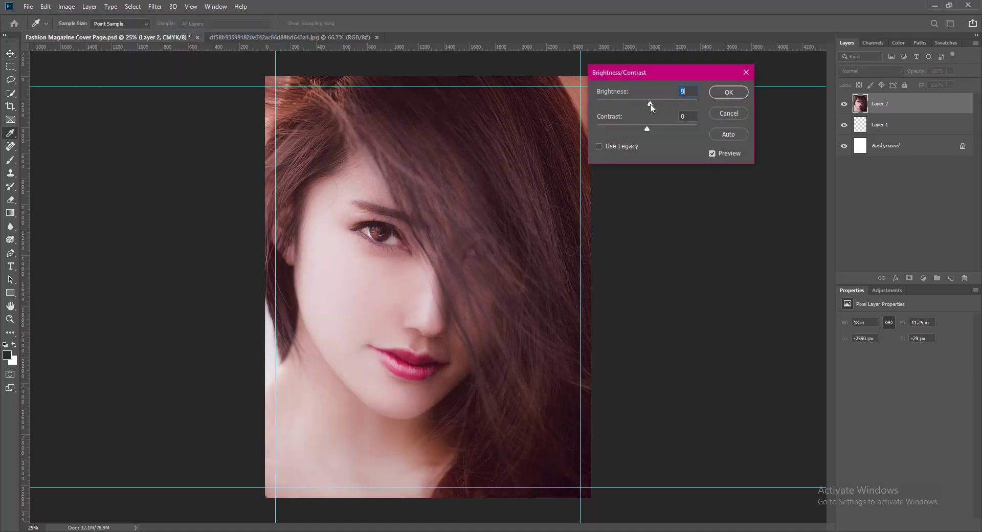
left_click_drag(651, 107, 652, 107)
left_click(728, 91)
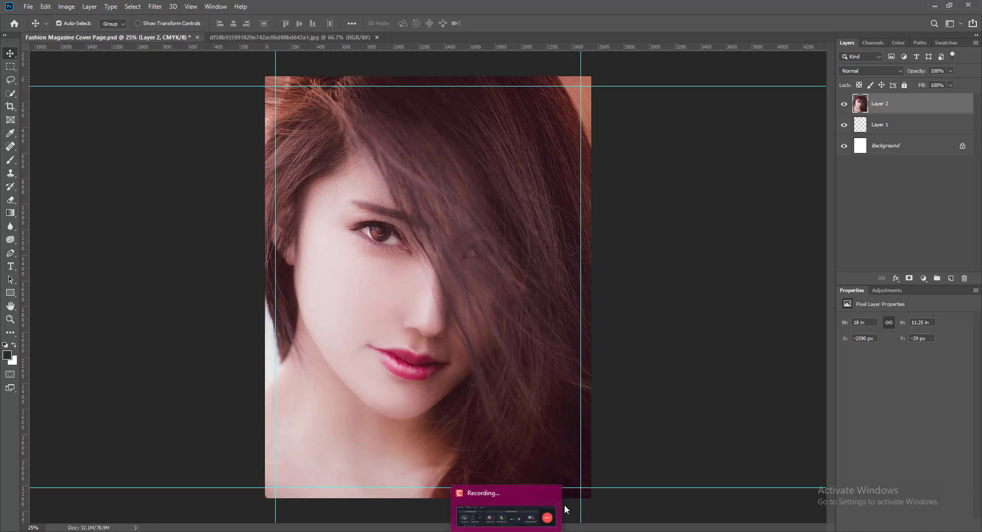
Step: Add a new layer and enter the text "FASHION MAGAZINE" across the face in Sitka Heading Bold Italic, 72 pt
left_click(950, 278)
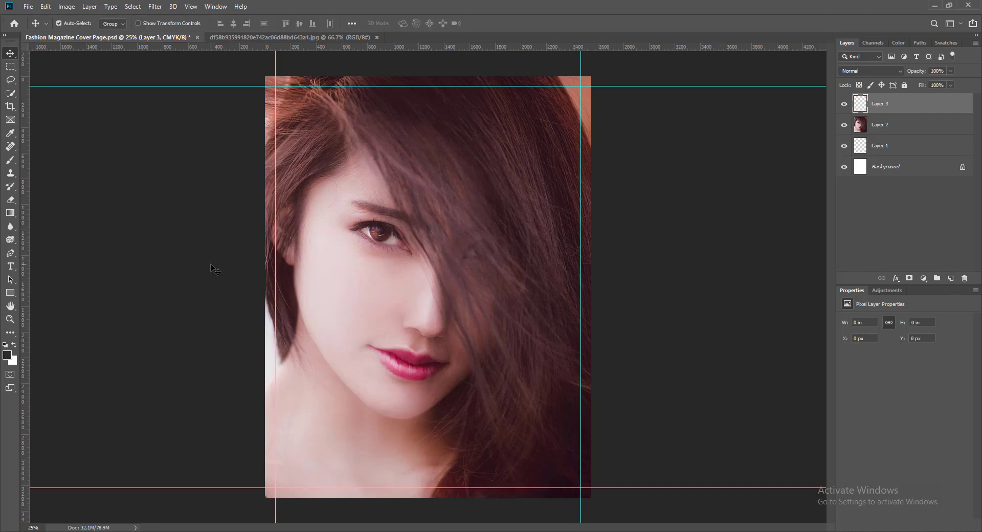
left_click(10, 266)
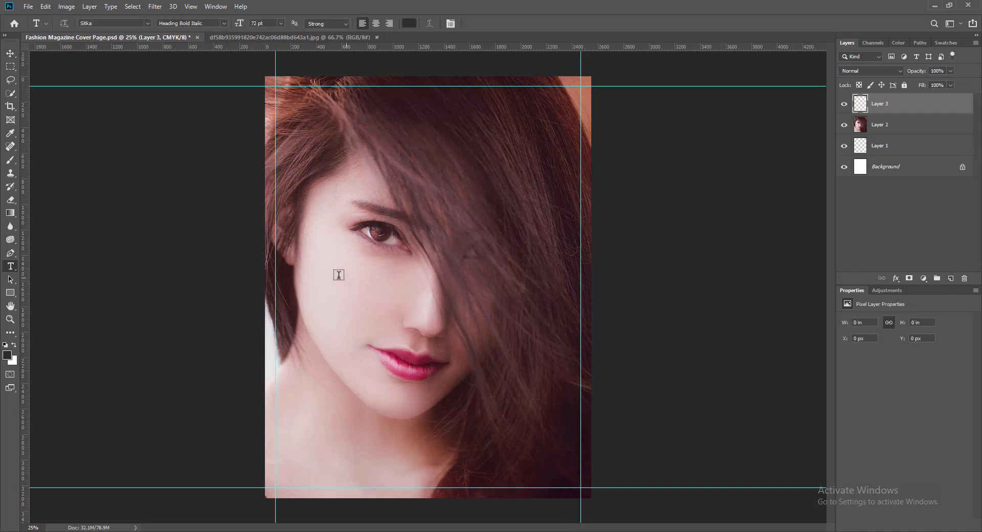
left_click(309, 264)
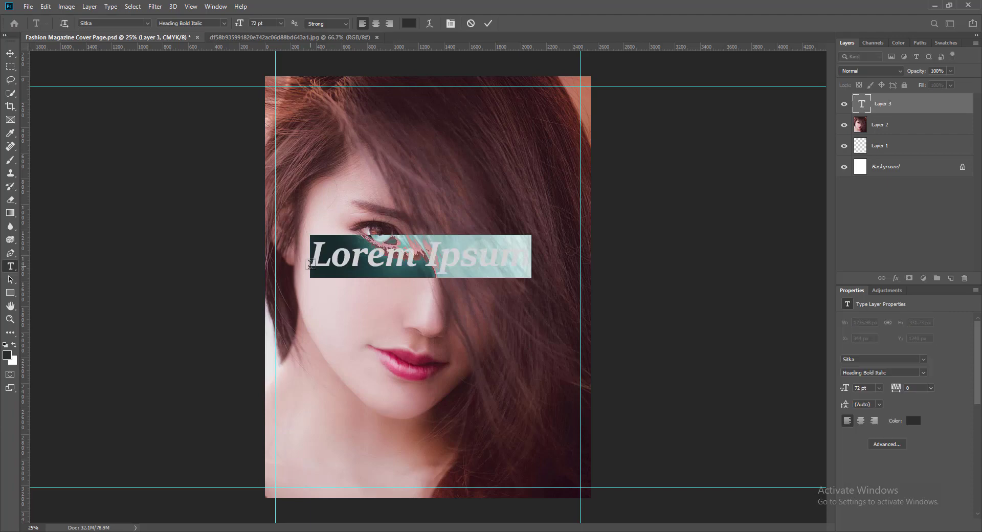
type("FASHION ")
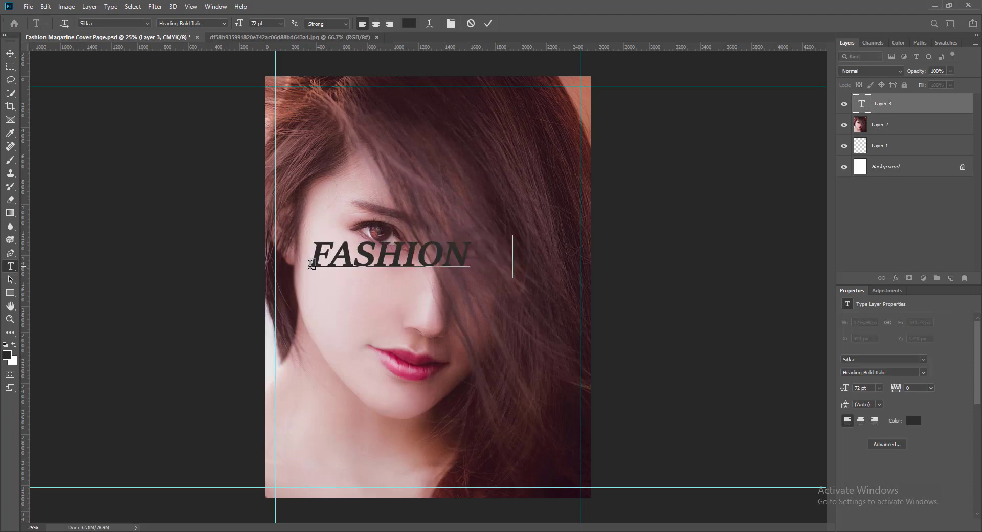
type("MAGAZINE")
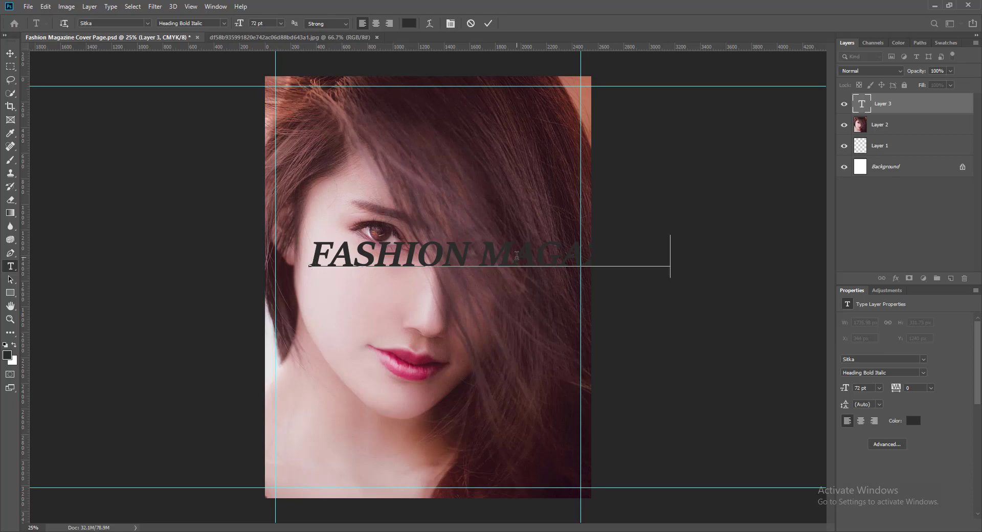
Step: Change the title's second word to "MONTHLY" so the text reads "FASHION MONTHLY"
left_click_drag(514, 256, 700, 262)
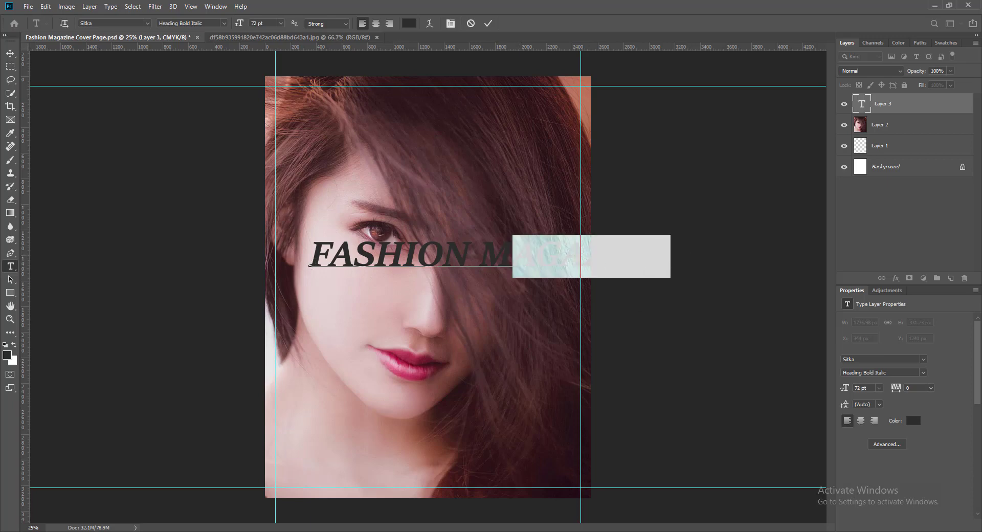
type("ON")
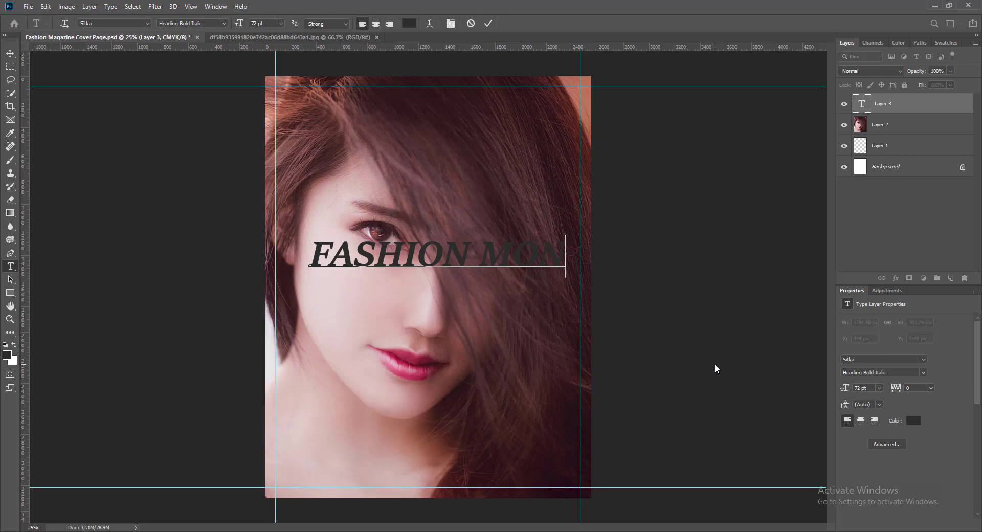
type("THLY")
Step: Color the FASHION MONTHLY title white and move it over to the page's left margin guide
left_click_drag(314, 255, 701, 253)
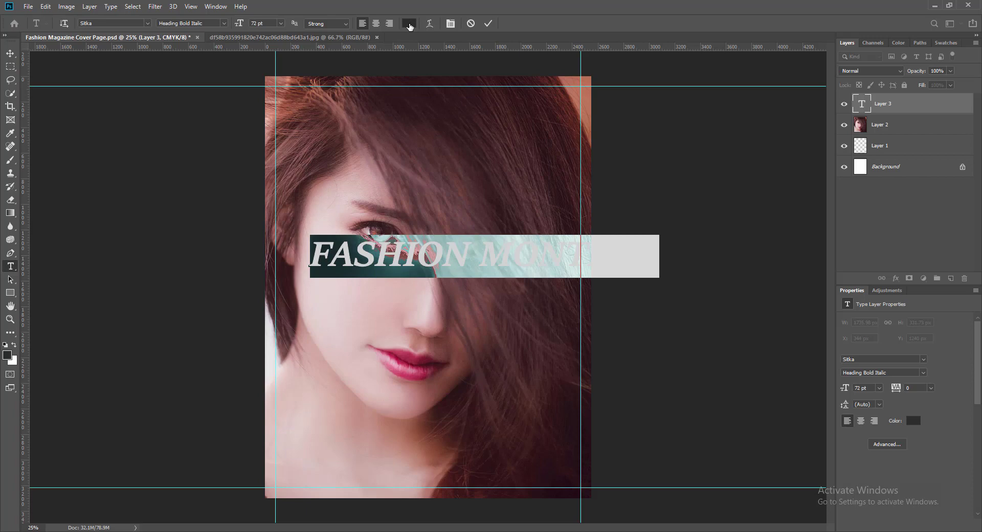
left_click(409, 23)
left_click(463, 205)
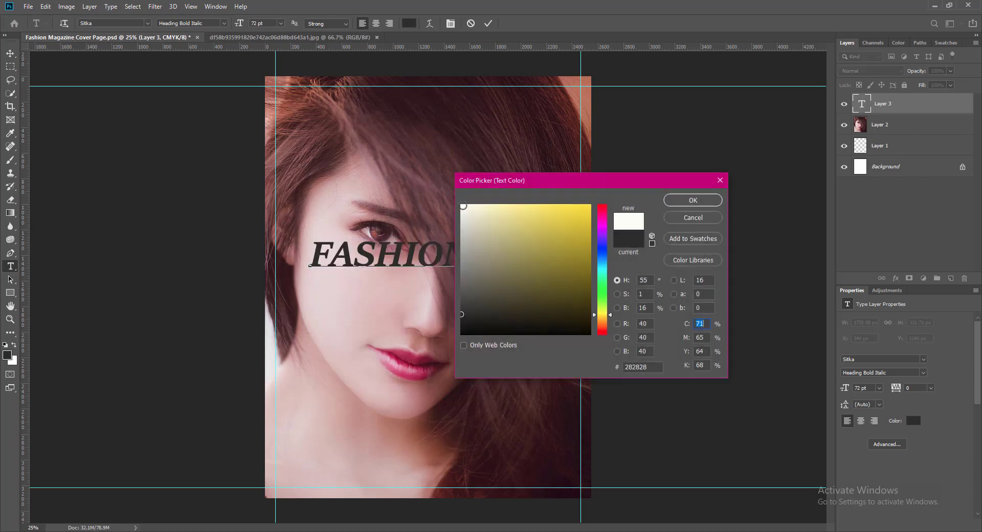
left_click(697, 200)
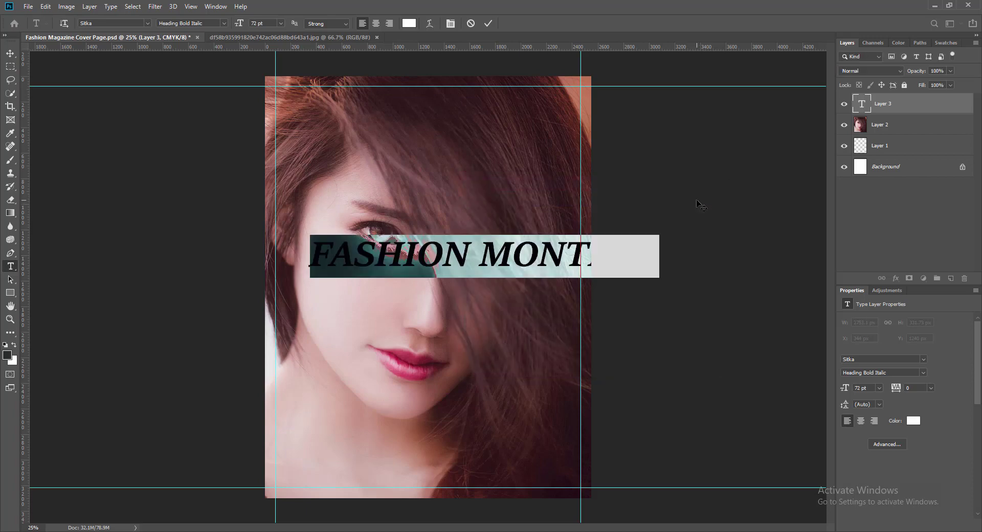
left_click(487, 23)
left_click(10, 53)
left_click_drag(388, 265, 358, 266)
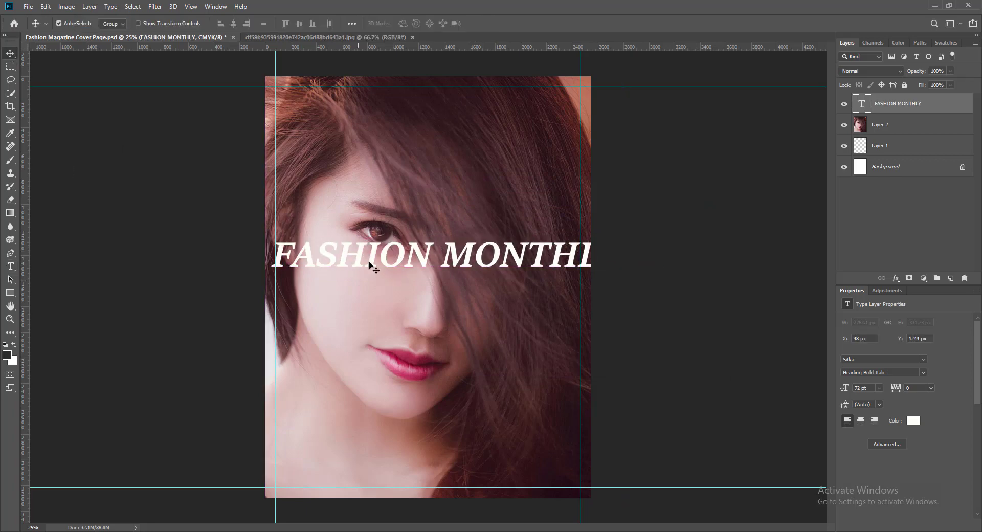
Step: Change the FASHION MONTHLY title's font to Swis721 LtEx BT Light
double_click(861, 104)
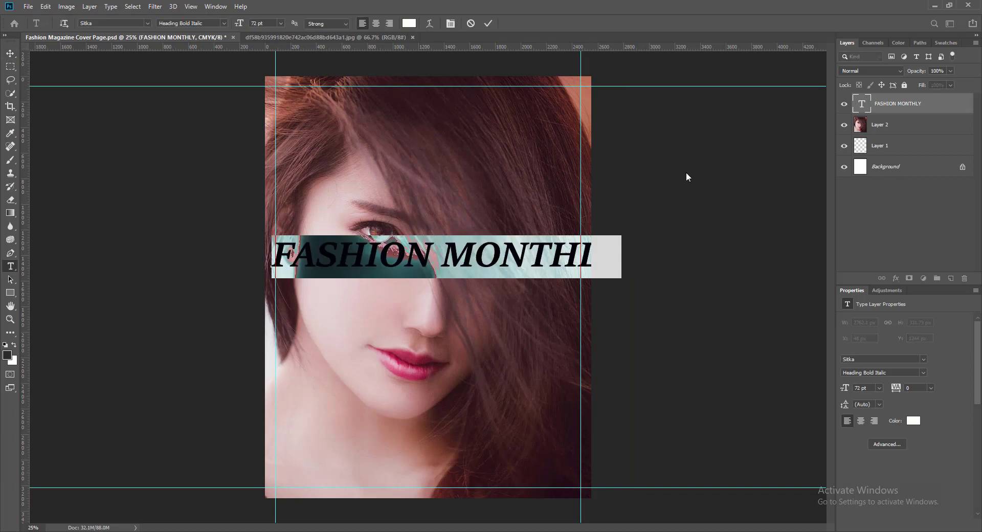
left_click(224, 24)
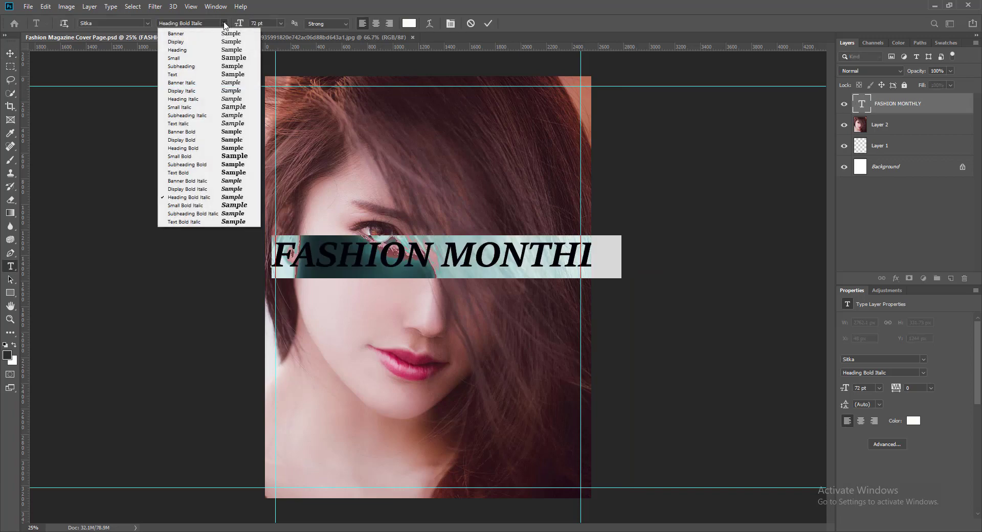
left_click(147, 22)
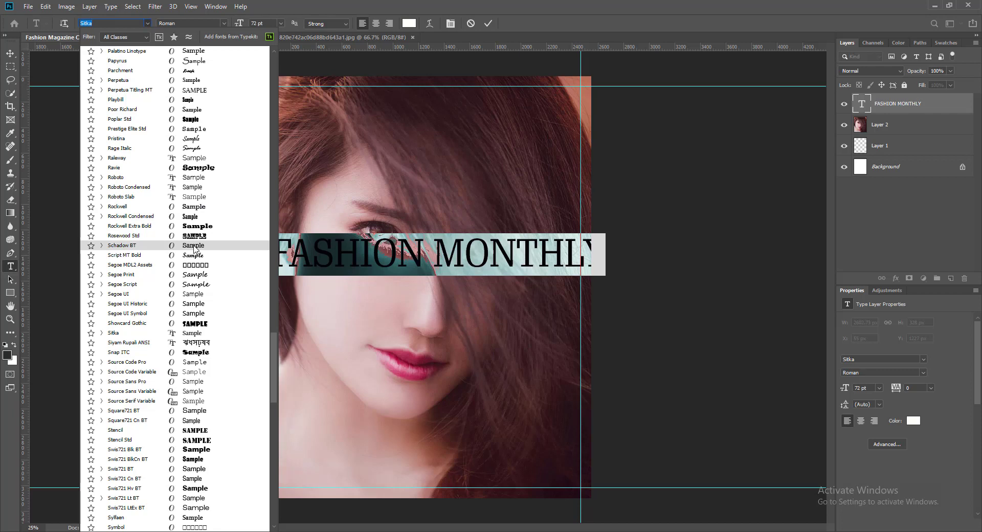
key("Escape")
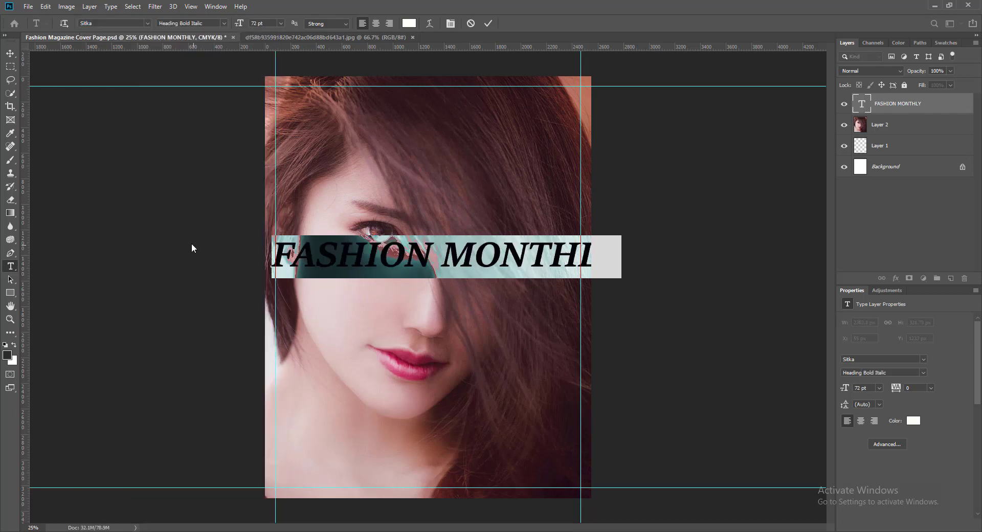
left_click(148, 23)
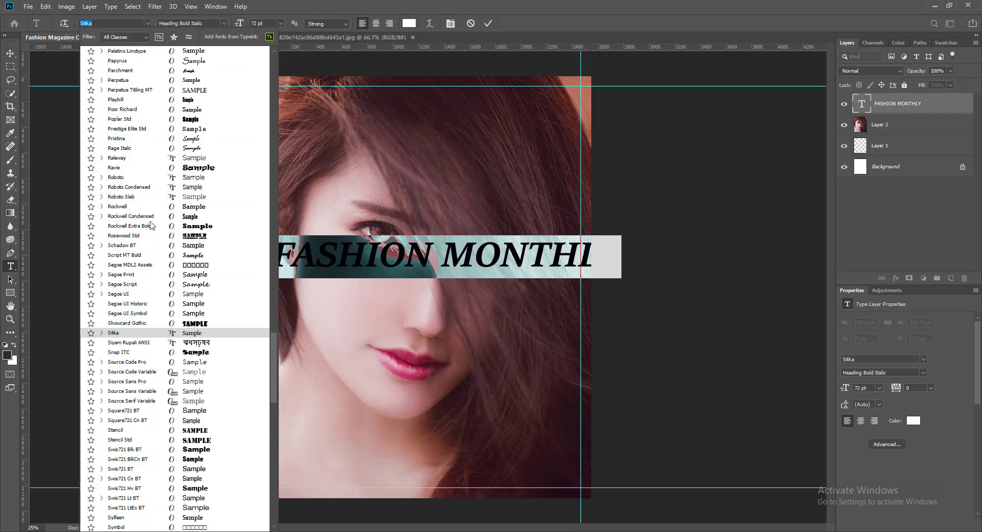
left_click(190, 508)
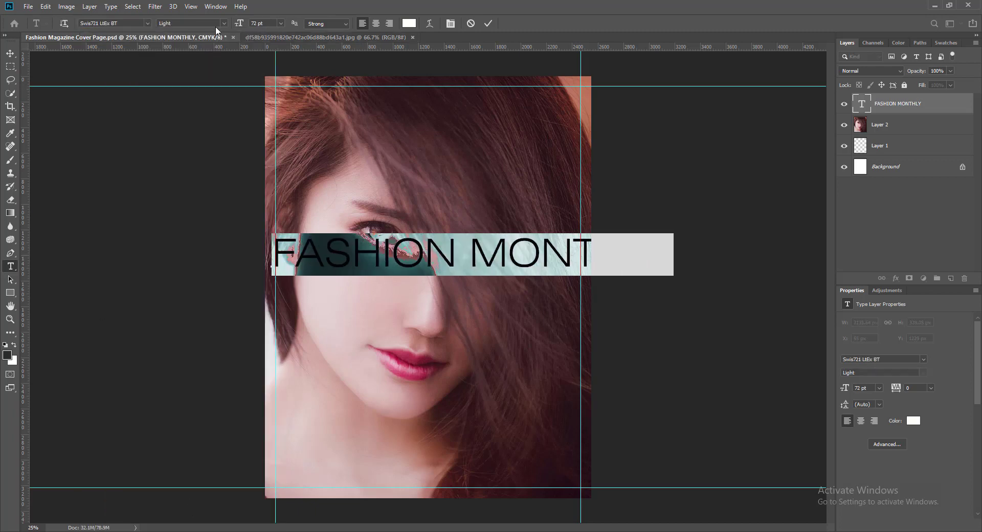
Step: Try title font sizes of 36 pt and 48 pt, and settle on 60 pt
left_click(281, 23)
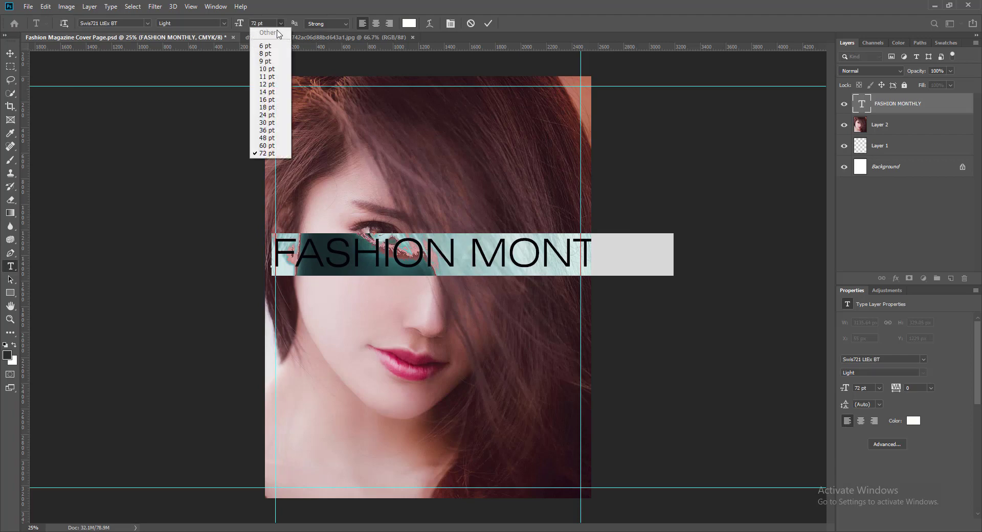
left_click(266, 133)
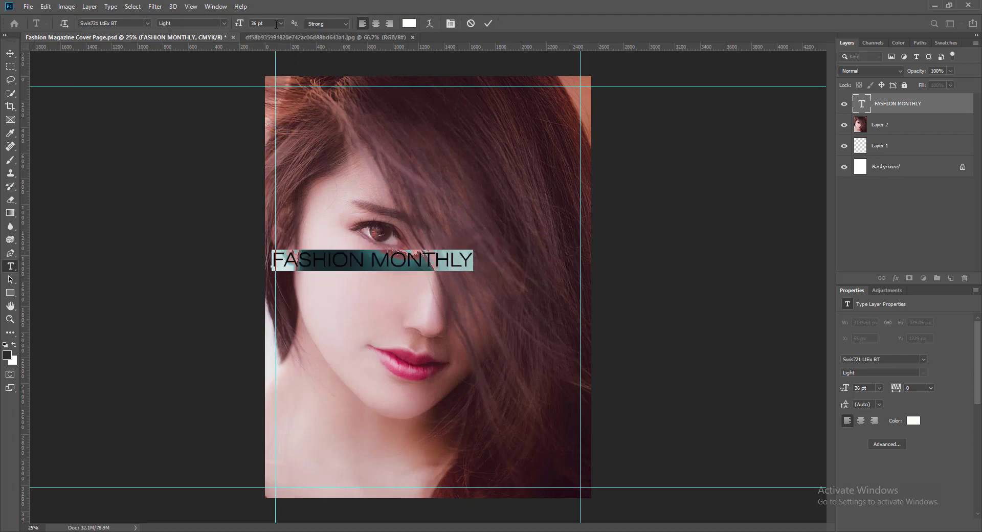
left_click(280, 23)
left_click(263, 138)
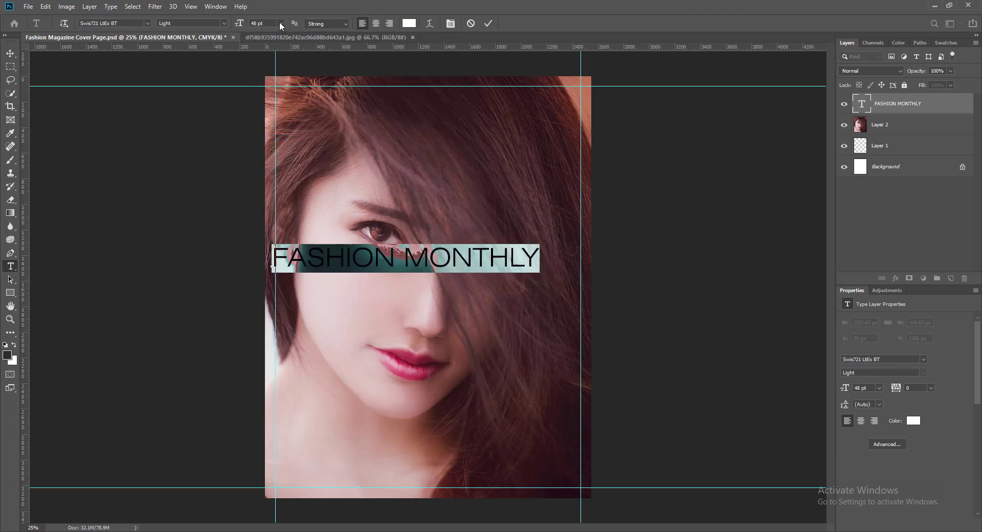
left_click(281, 23)
left_click(263, 144)
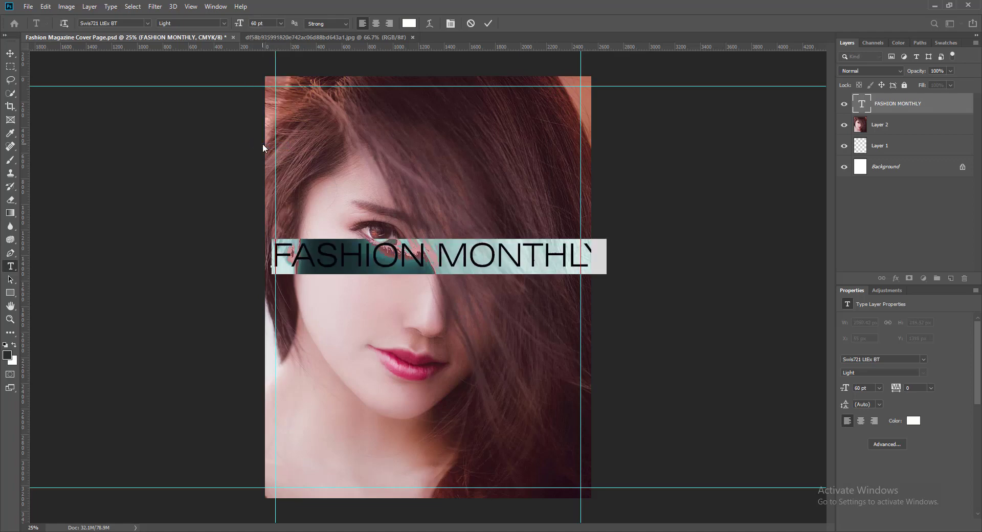
Step: Change the title's font to Britannic Bold and commit the text edit
left_click(148, 24)
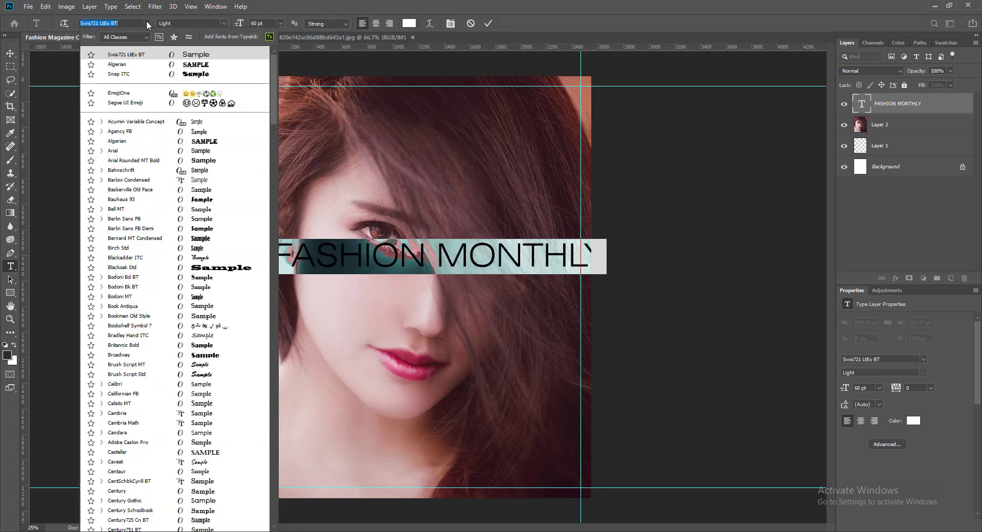
left_click(202, 348)
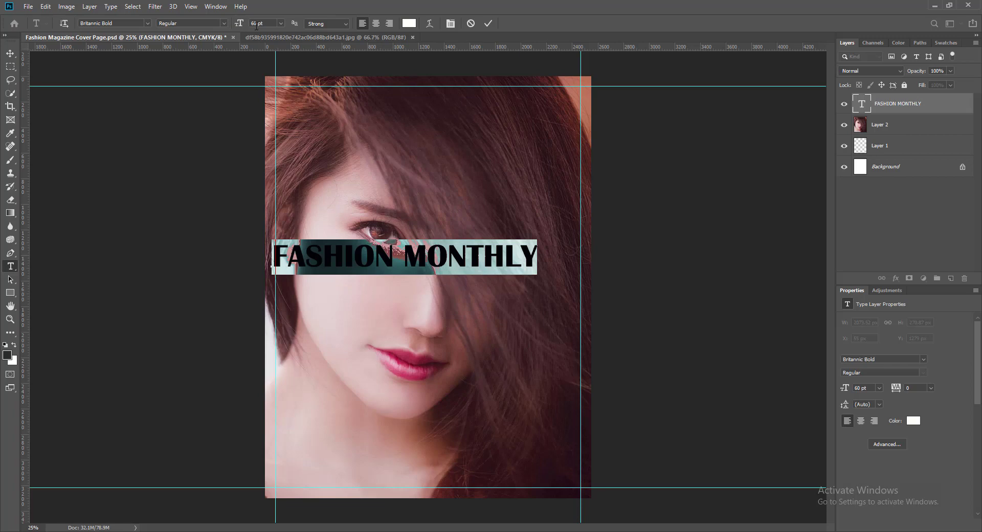
left_click(488, 23)
key("v")
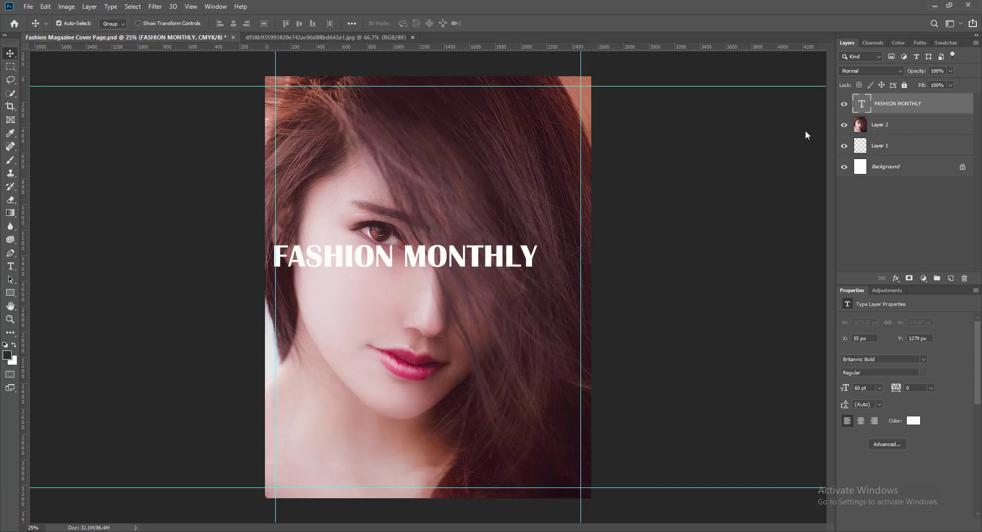
Step: Rotate the title 90° counter-clockwise and move it to the page's left margin guide
key("ctrl+t")
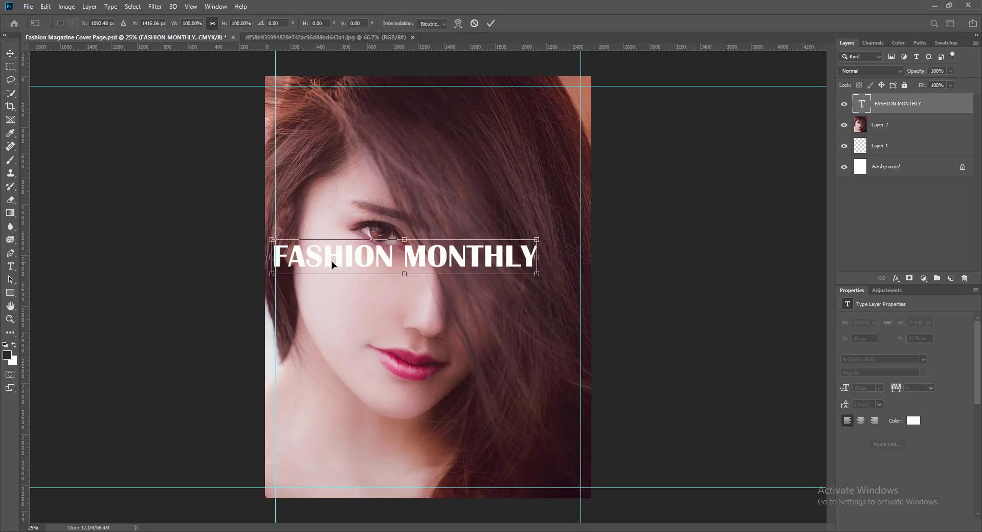
right_click(389, 262)
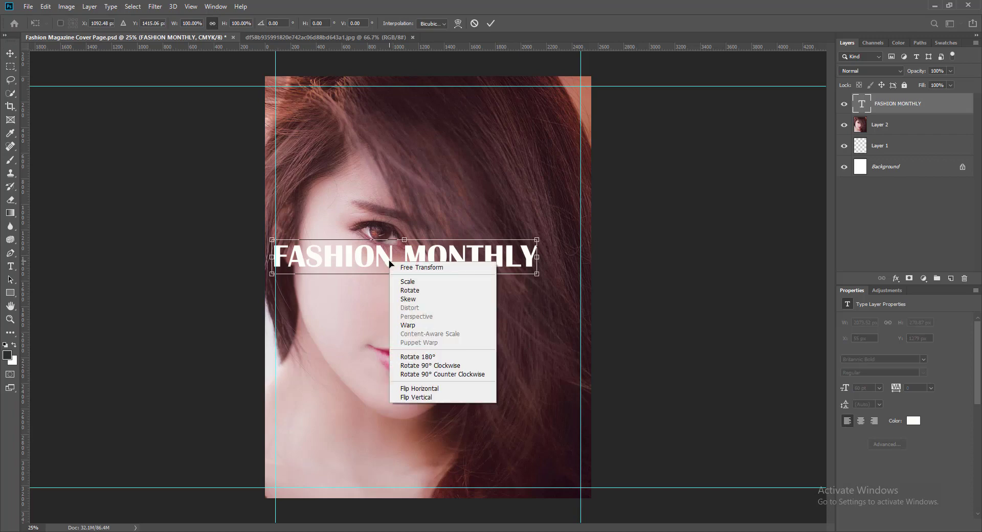
left_click(442, 374)
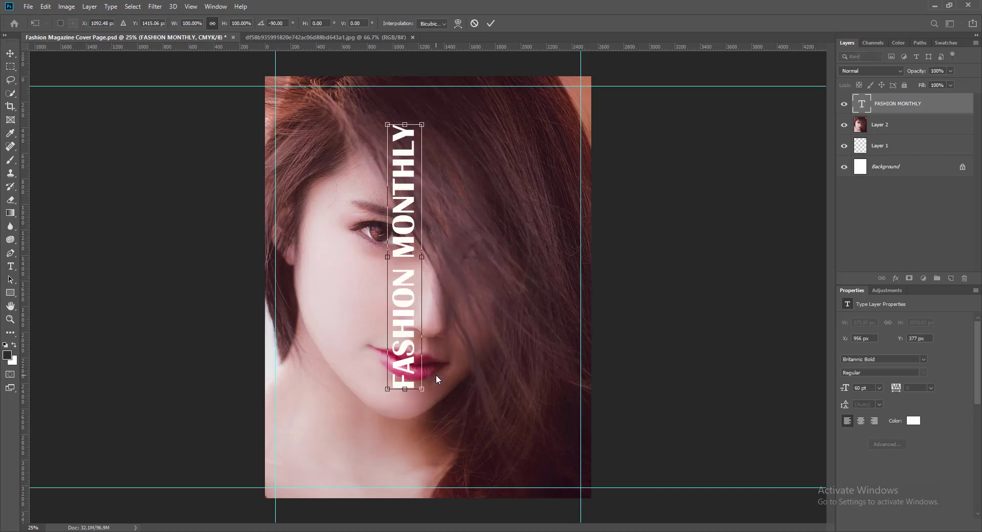
left_click(489, 25)
left_click_drag(404, 243, 286, 254)
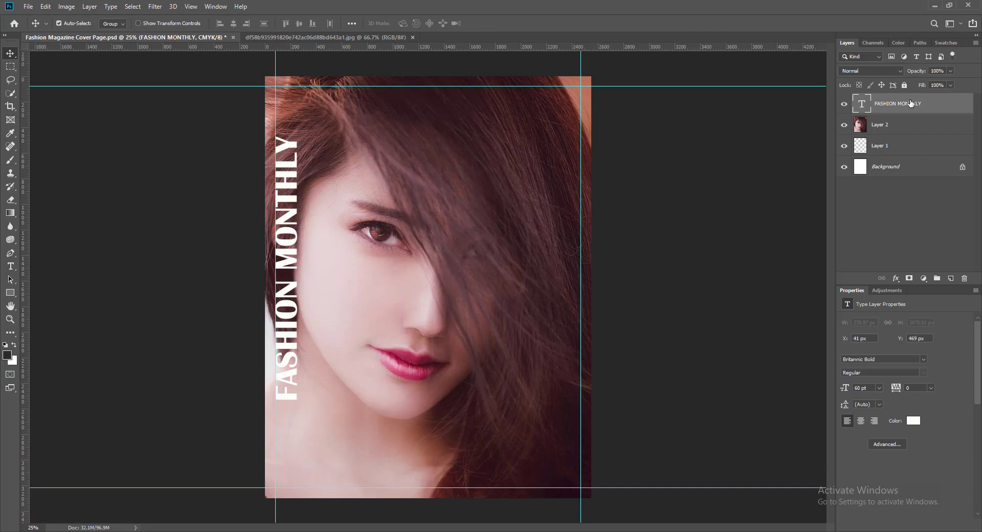
Step: Increase the vertical title's font size to 72 pt and on to 81 pt, and commit the edit
double_click(861, 107)
left_click(281, 24)
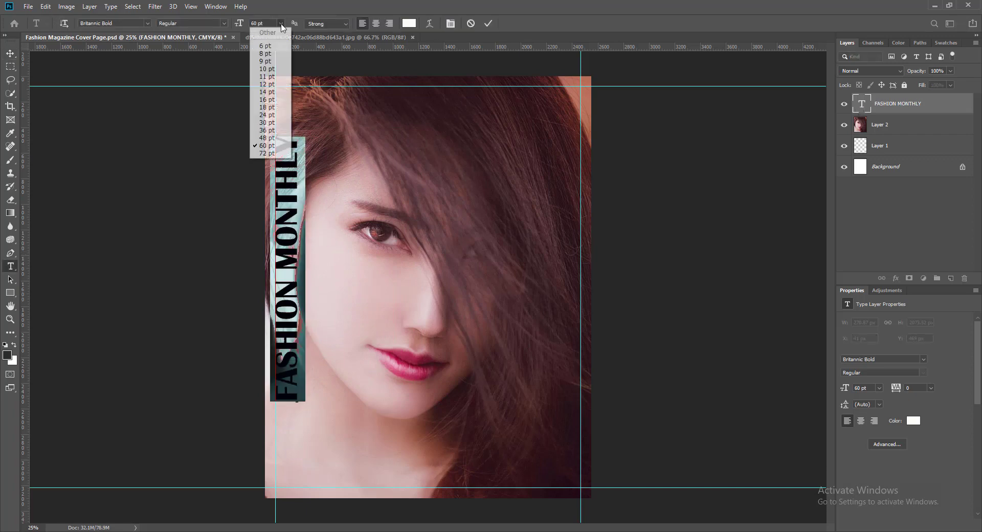
left_click(266, 153)
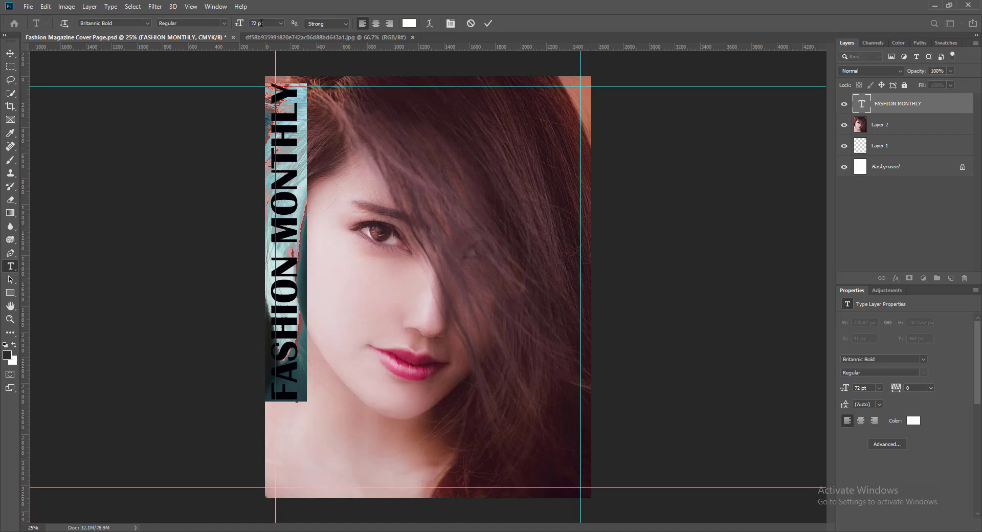
left_click(234, 24)
type("81")
key("Return")
left_click(488, 23)
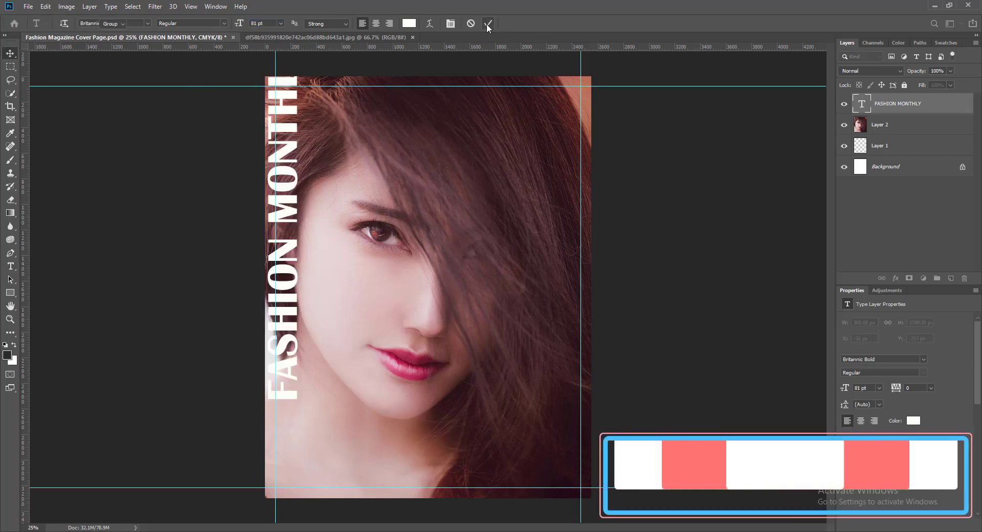
Step: Move the vertical title down onto the page and scale it to span from the top margin guide to the bottom one
key("v")
left_click_drag(288, 329, 298, 397)
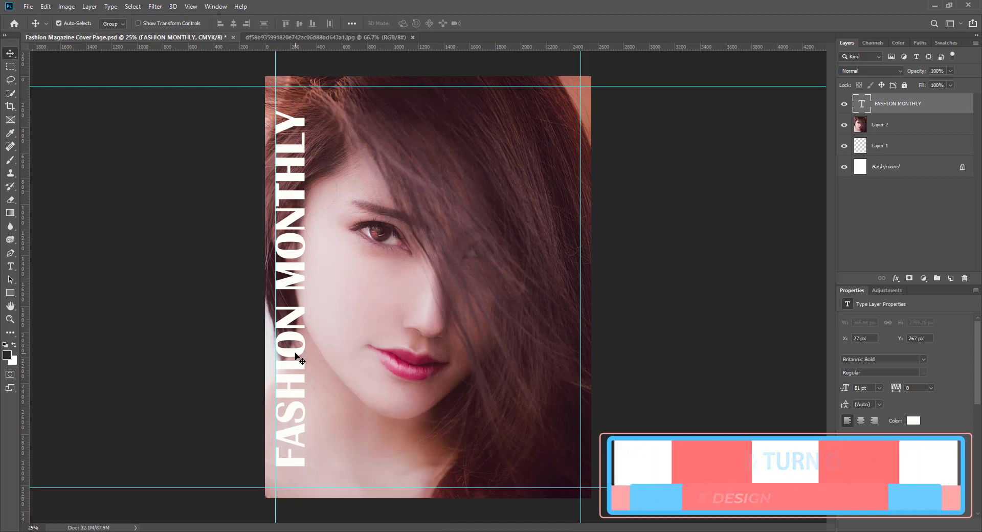
key("ctrl+t")
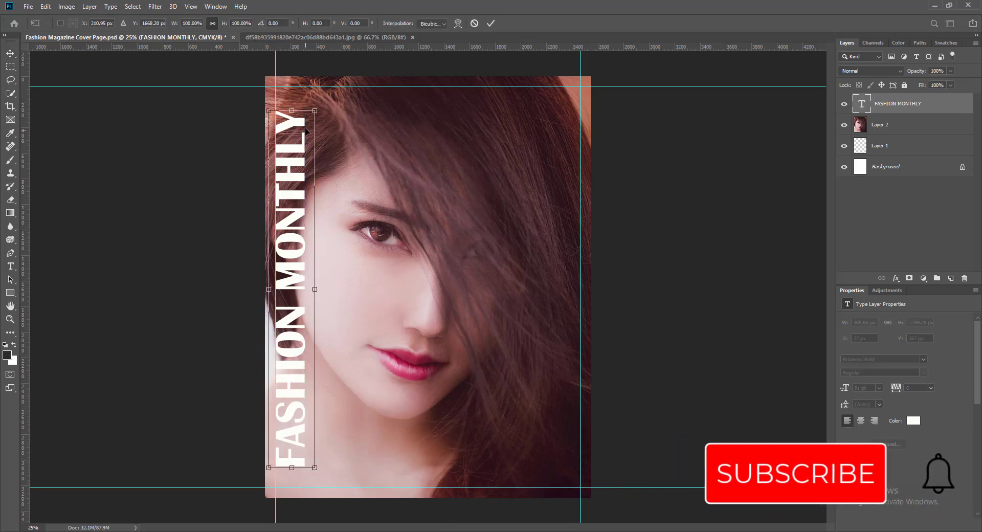
left_click_drag(292, 111, 292, 87)
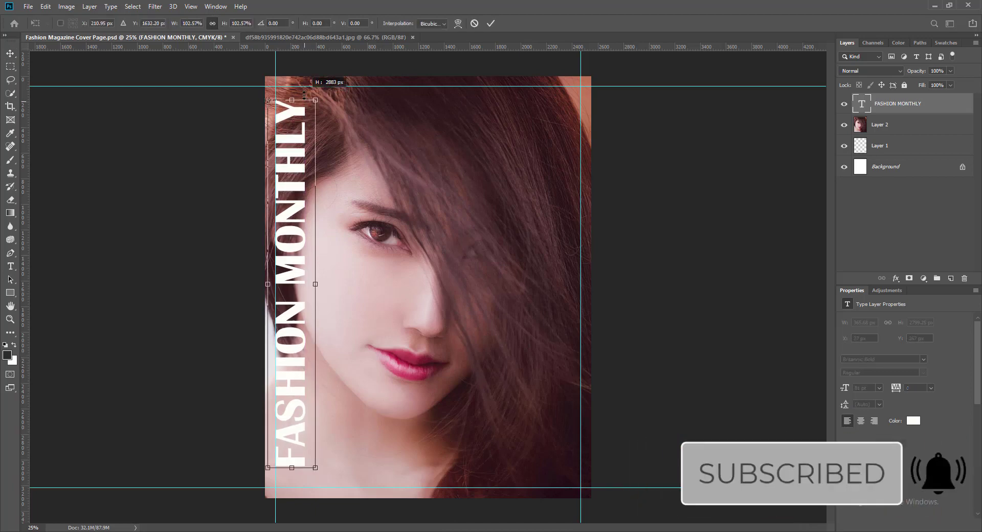
left_click_drag(291, 468, 292, 487)
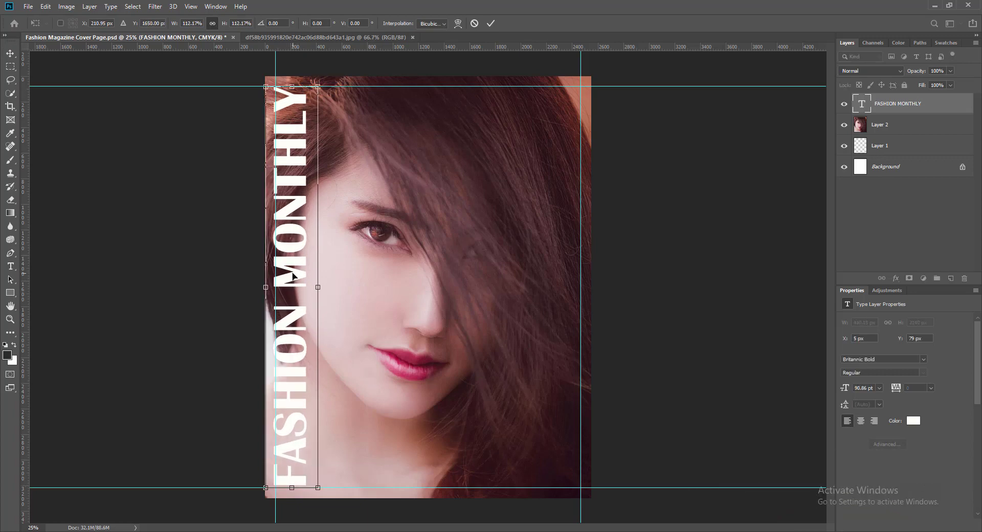
key("Return")
Step: Nudge the vertical title 12 px to the right so its letters align with the left margin guide
key("Right")
key("Right")
key("Right")
key("Right")
key("Right")
key("Right")
key("Right")
key("Right")
key("Right")
key("Right")
key("Right")
key("Right")
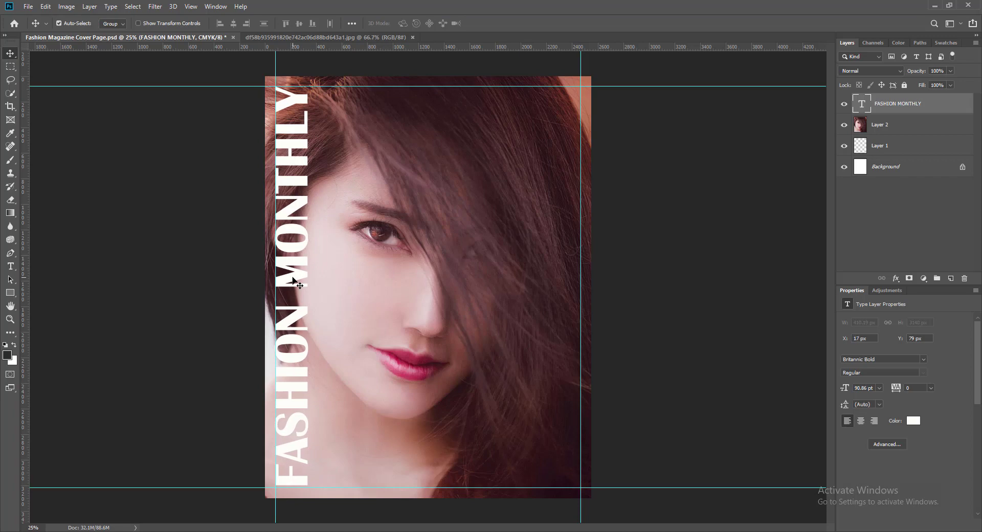
Step: Color only the word MONTHLY in the title black and commit the text edit
double_click(862, 104)
left_click_drag(299, 287, 290, 85)
left_click(409, 23)
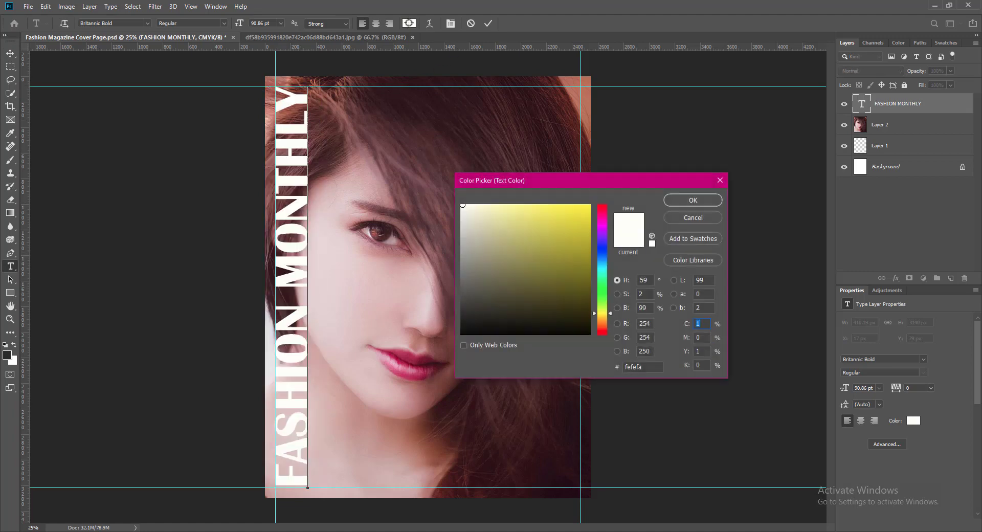
left_click(461, 325)
left_click(462, 299)
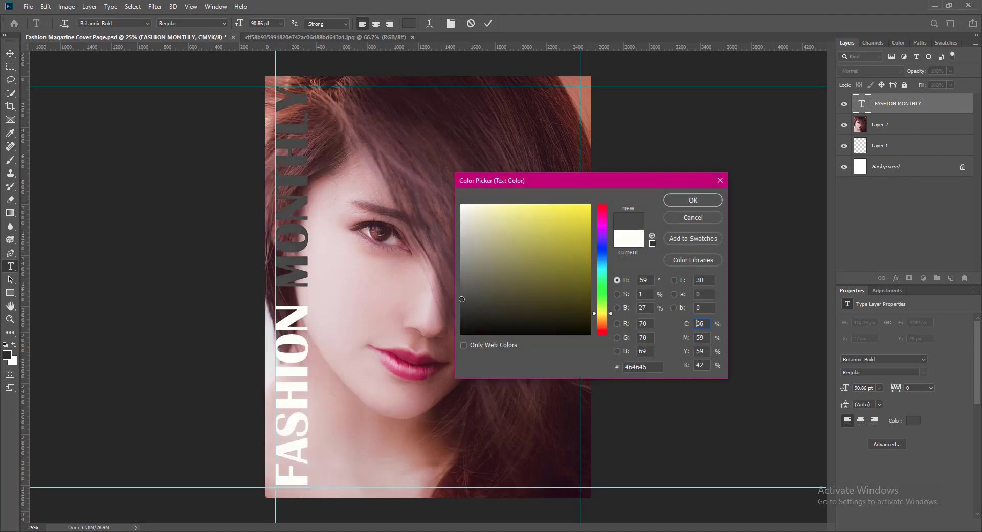
left_click(463, 334)
left_click(699, 203)
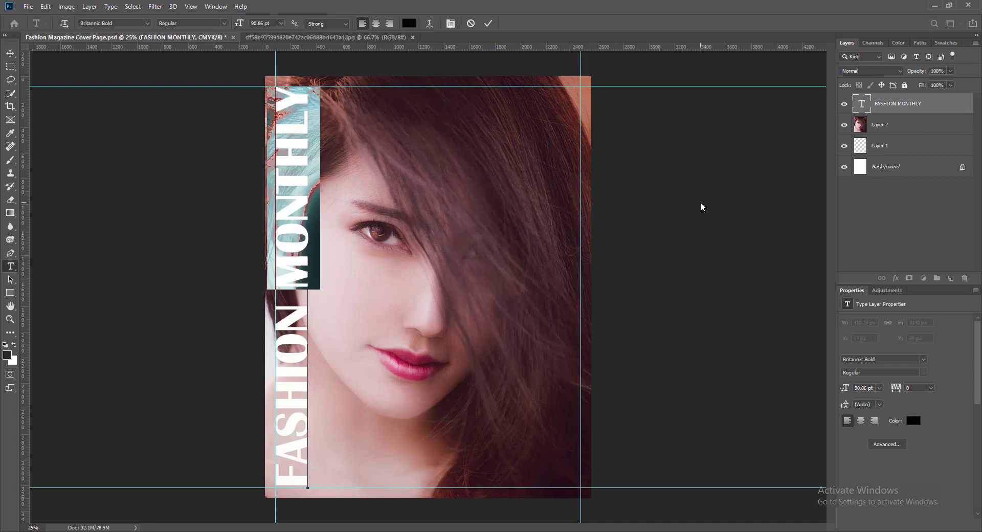
left_click(487, 23)
key("v")
Step: Add a Drop Shadow to the title layer with distance 3 px, spread 6% and size 9 px
double_click(882, 102)
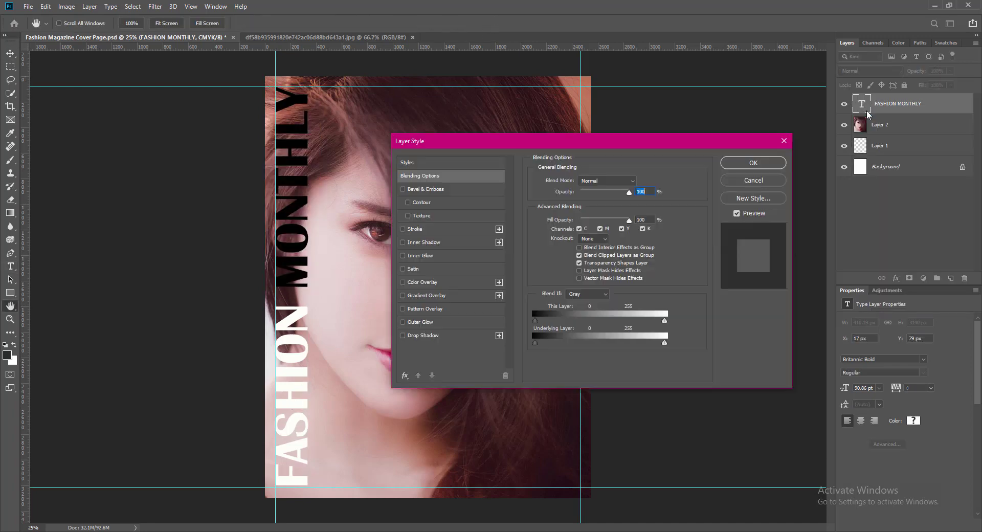
left_click(402, 335)
left_click(422, 335)
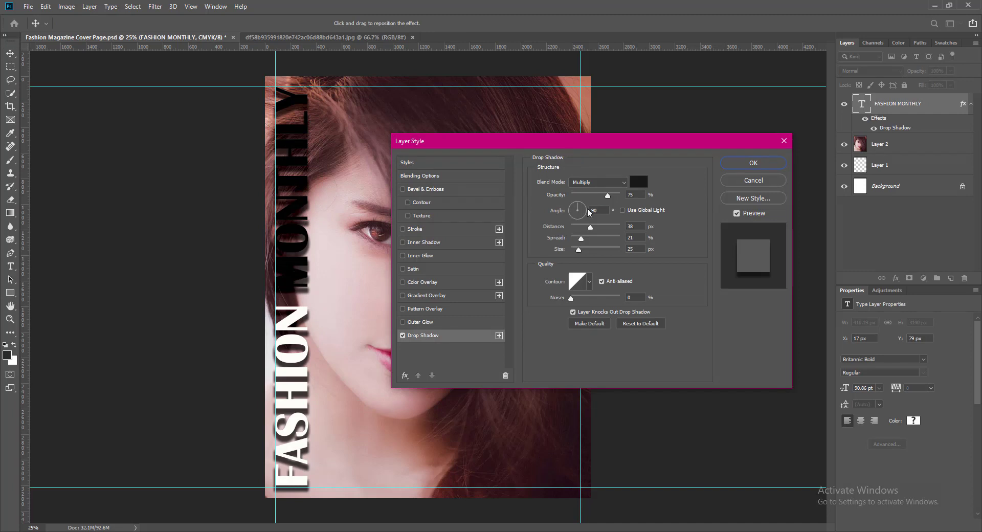
left_click_drag(590, 227, 576, 250)
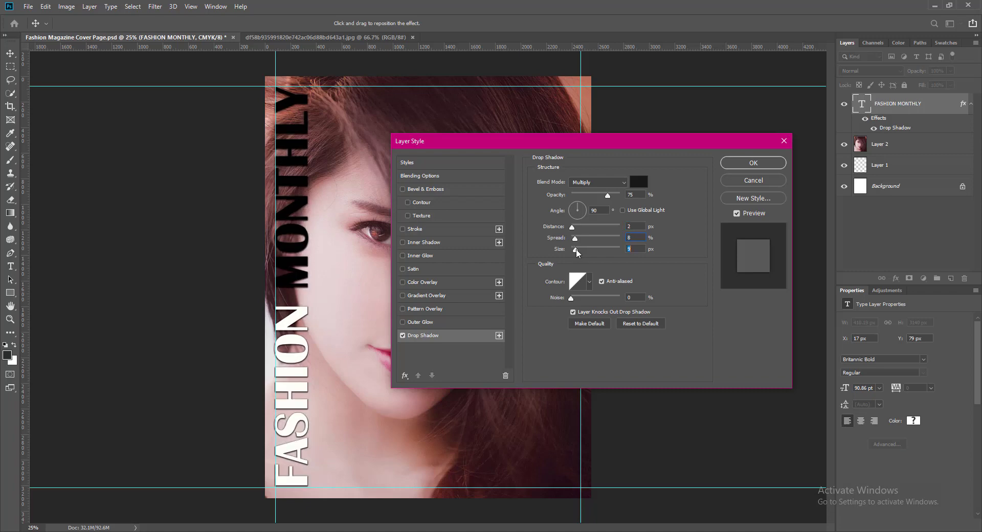
left_click_drag(631, 237, 615, 221)
type("6")
Step: Change the drop shadow's color to a slightly lighter dark gray
left_click(638, 182)
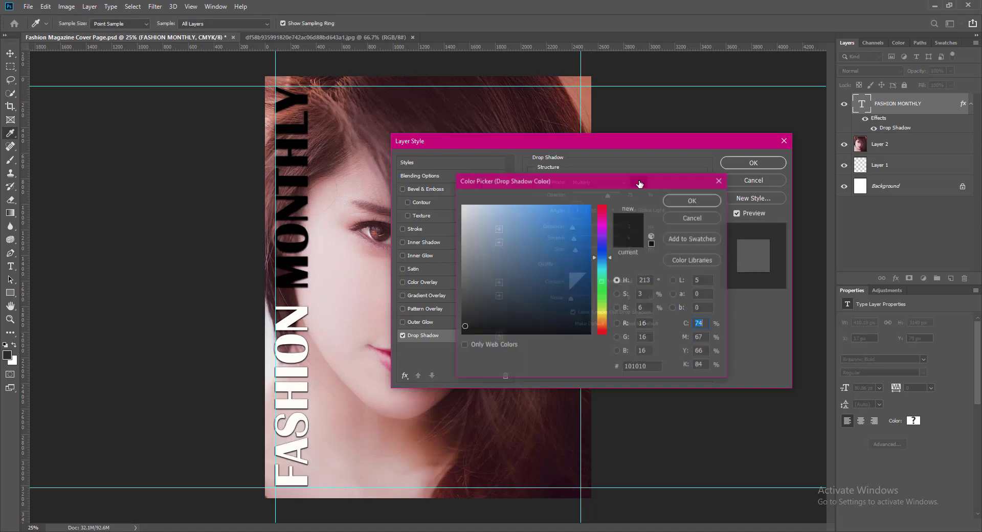
left_click(462, 318)
left_click(701, 202)
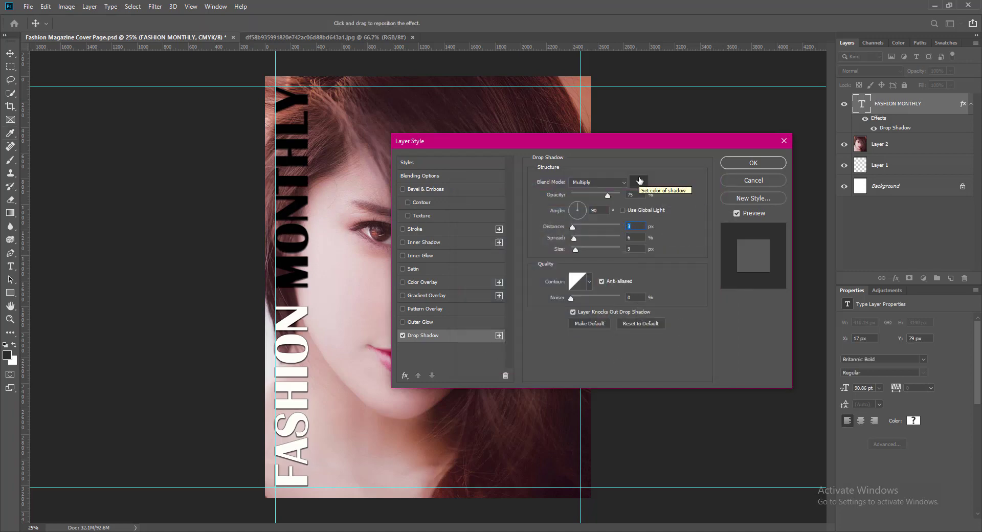
left_click(638, 182)
left_click(701, 201)
Step: Turn the drop shadow's angle to about 177° and set its distance to 3 px
left_click(586, 211)
left_click_drag(572, 228, 569, 229)
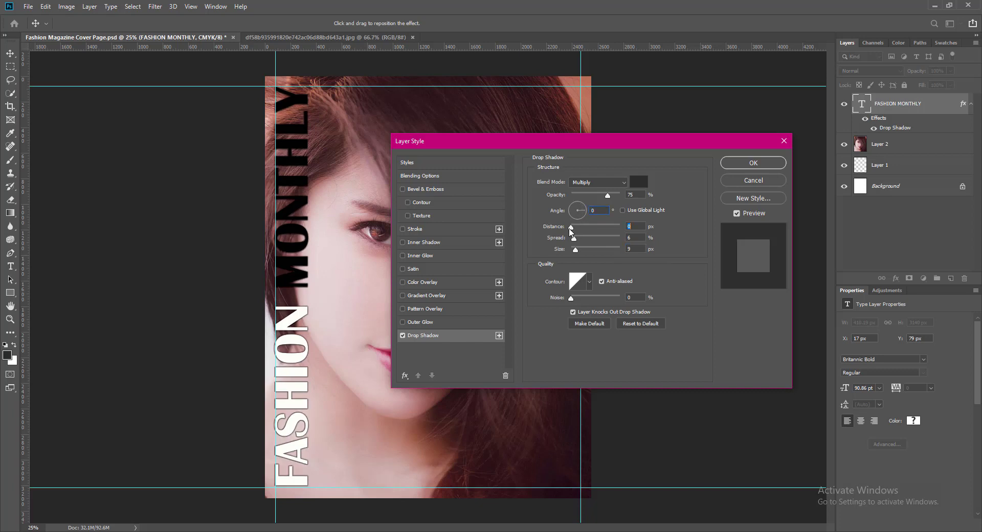
type("3")
left_click(638, 237)
left_click(566, 211)
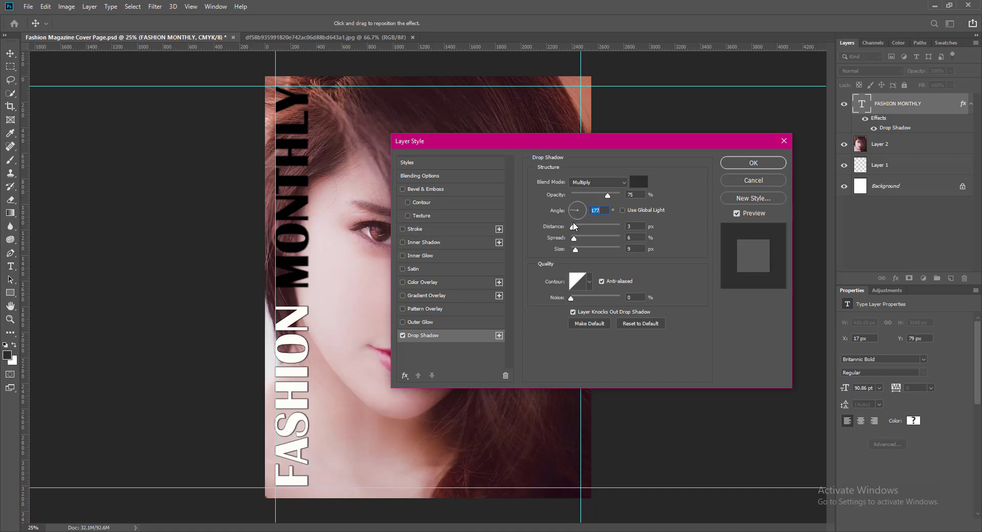
Step: Increase the title's drop shadow distance to about 9 px and apply the layer style
left_click_drag(572, 228, 576, 225)
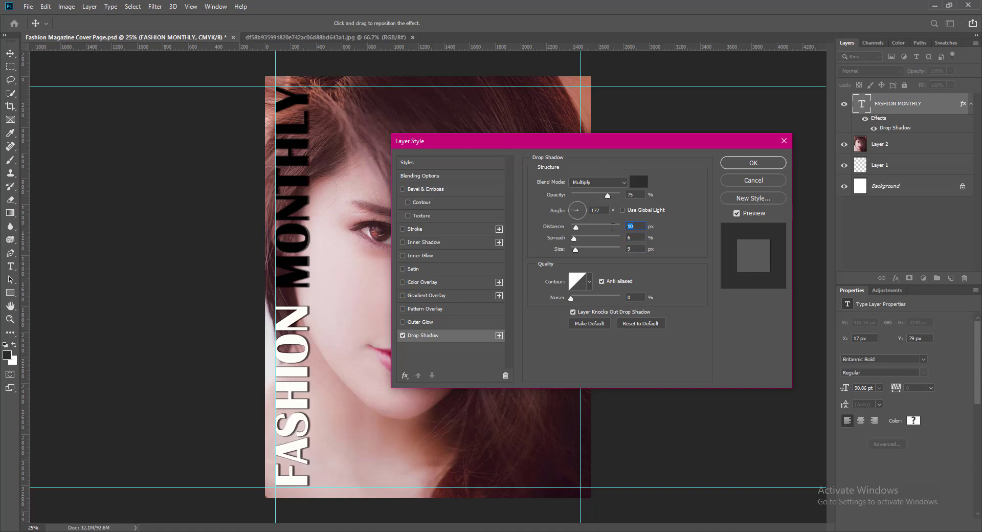
left_click(753, 162)
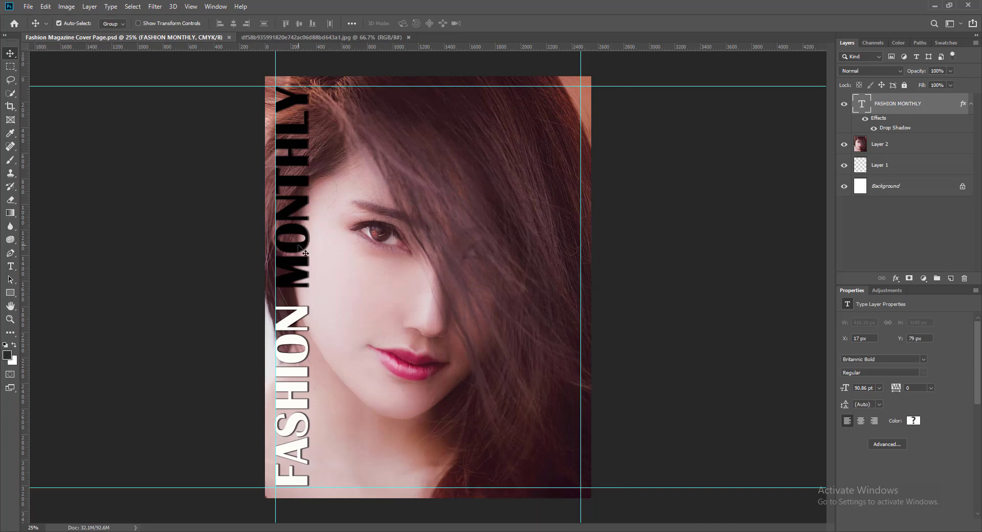
Step: Recolor the word MONTHLY in the title to a deep magenta, commit the text, and save the document
double_click(861, 104)
left_click(409, 23)
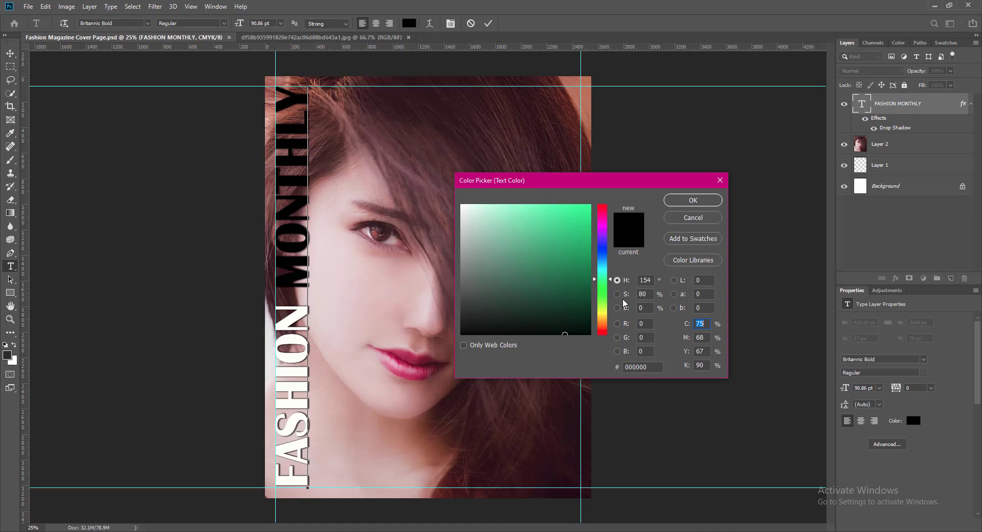
mouse_move(602, 242)
left_mouse_down()
mouse_move(585, 247)
mouse_move(594, 259)
mouse_move(591, 226)
mouse_move(603, 231)
mouse_move(594, 222)
mouse_move(591, 270)
mouse_move(592, 234)
left_mouse_up()
left_click(587, 277)
left_click(593, 259)
left_click(600, 218)
left_click(590, 240)
left_click(693, 200)
key("ctrl+Return")
key("v")
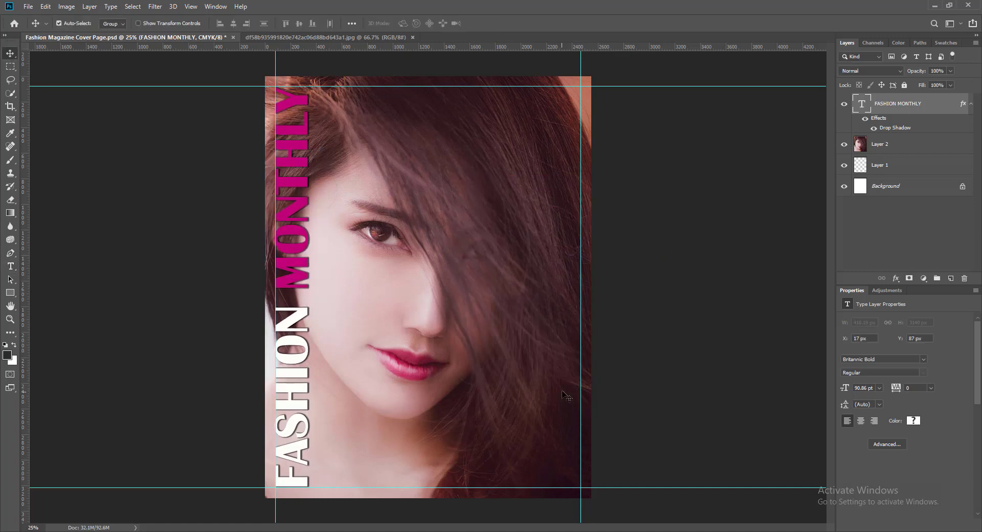
left_click(661, 353)
key("ctrl+s")
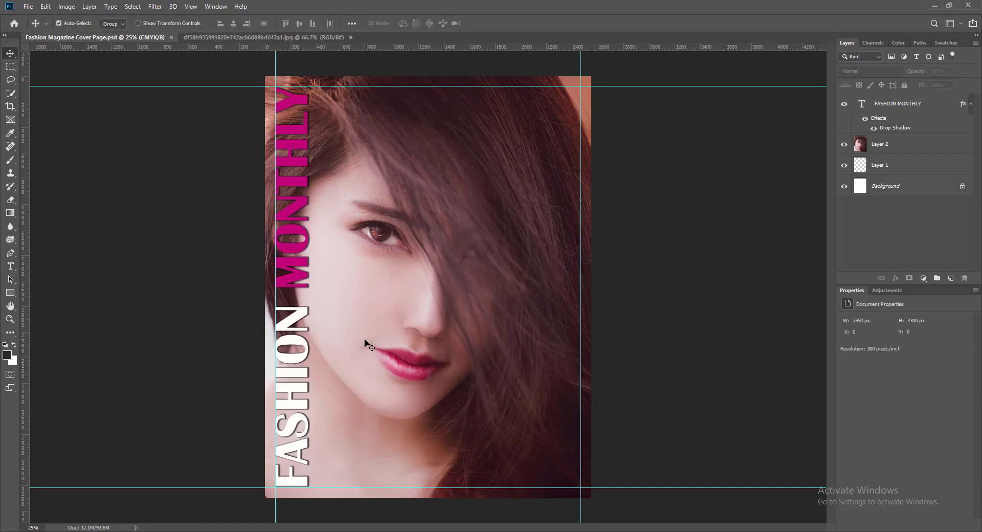
Step: Duplicate the vertical title to its right and replace the copy's text with MAGAZINE
left_click(289, 274)
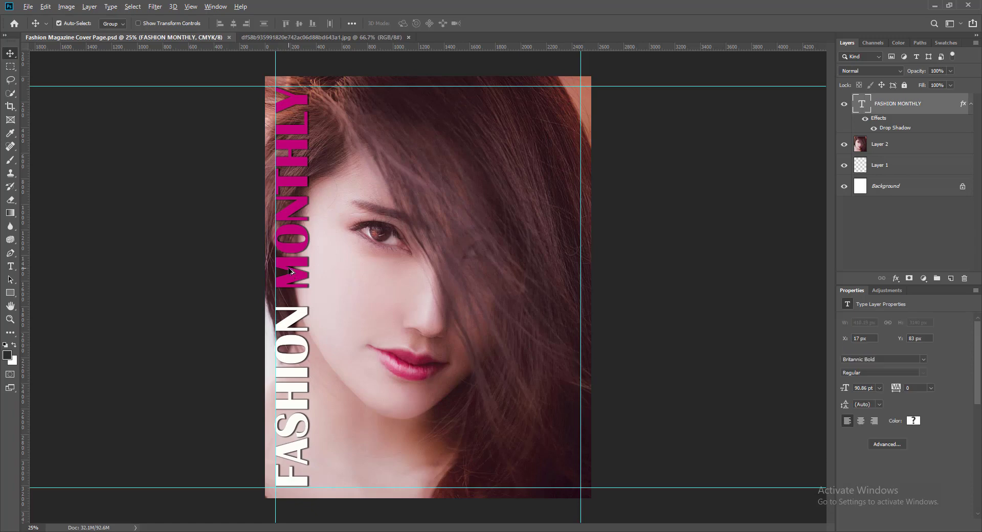
left_click_drag(289, 270, 333, 269)
double_click(334, 269)
type("MAGAZIN")
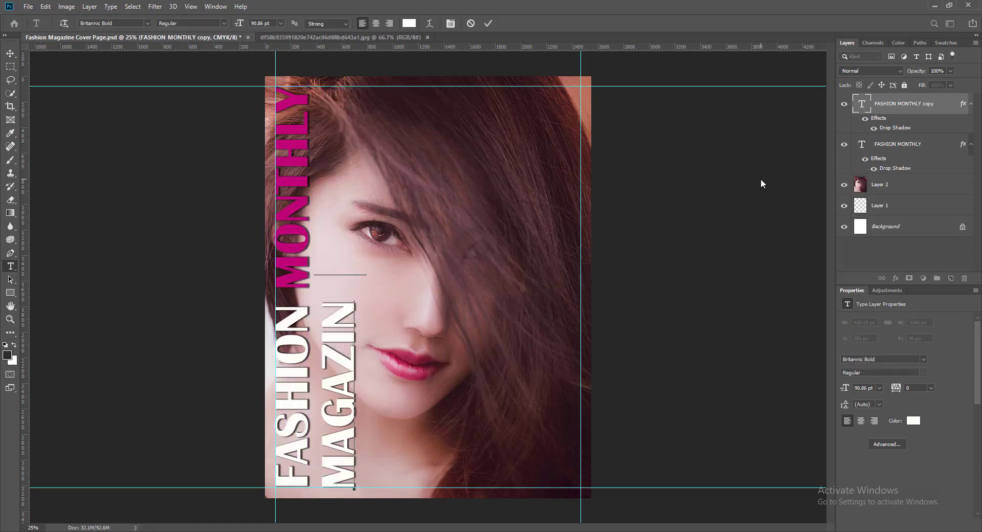
type("E")
Step: Change the MAGAZINE text's font to Bell MT and its size to 36 pt
left_click_drag(355, 491, 335, 276)
left_click(148, 23)
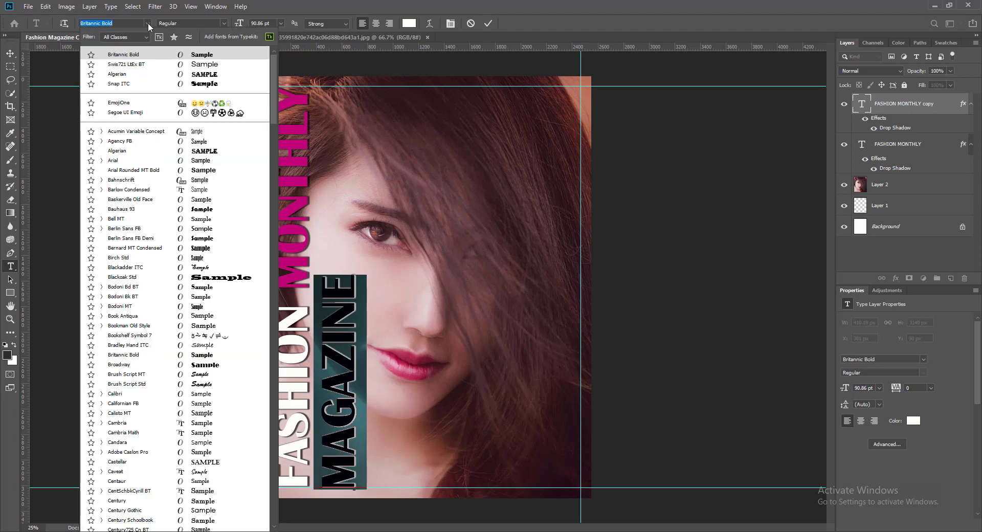
left_click(199, 220)
left_click(279, 23)
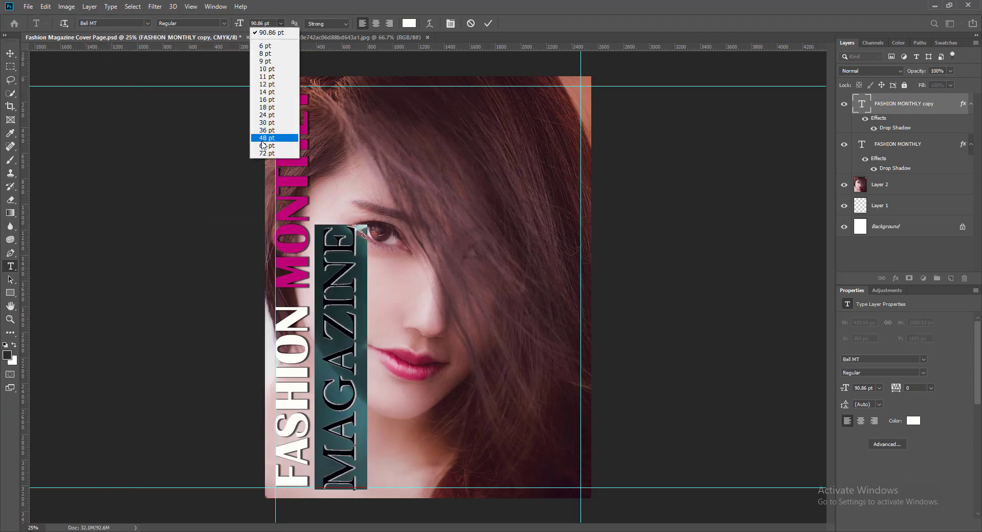
left_click(263, 131)
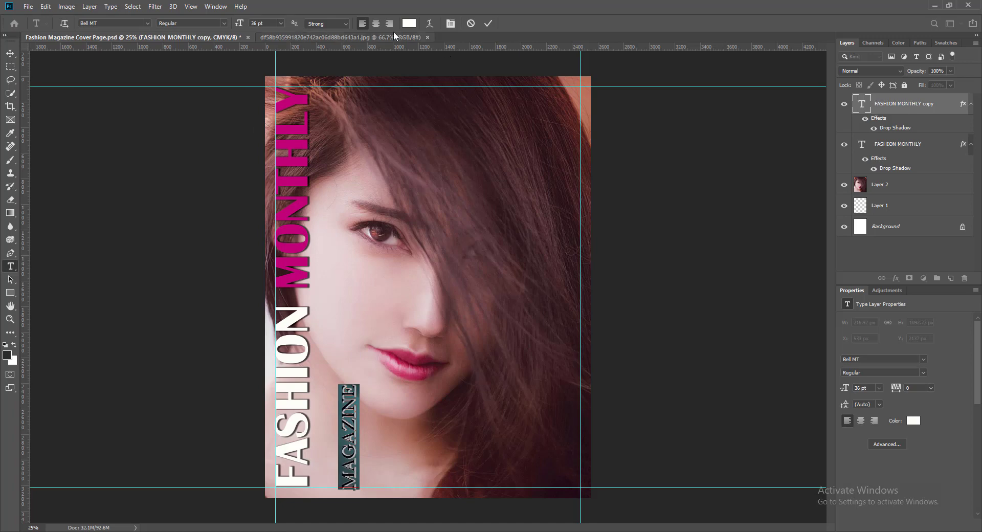
Step: Color the MAGAZINE text near-black (#010101) and commit the edit
left_click(409, 23)
left_click(464, 329)
left_click_drag(464, 329, 460, 335)
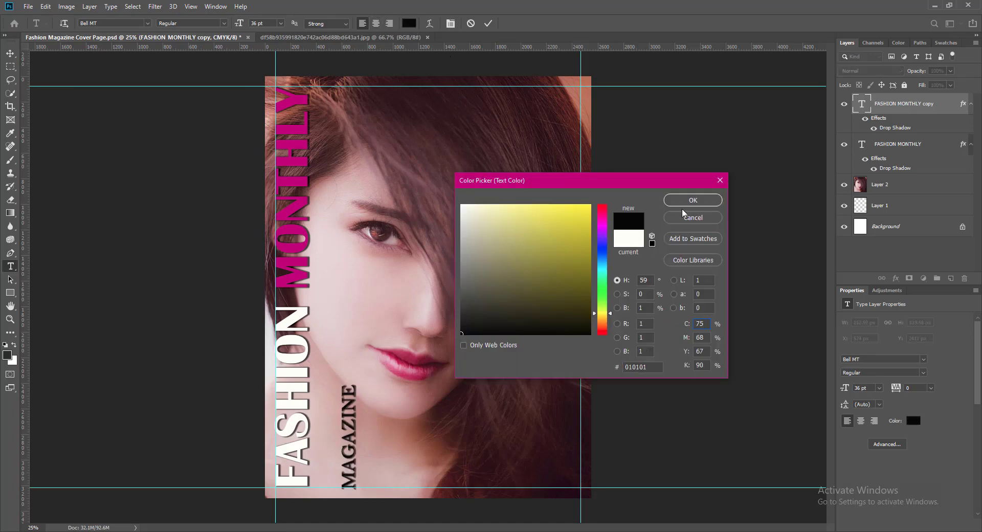
left_click(690, 201)
left_click(488, 24)
key("v")
Step: Turn off the drop shadow on MAGAZINE and move the word alongside the upper end of MONTHLY
right_click(868, 104)
left_click(878, 110)
left_click(402, 335)
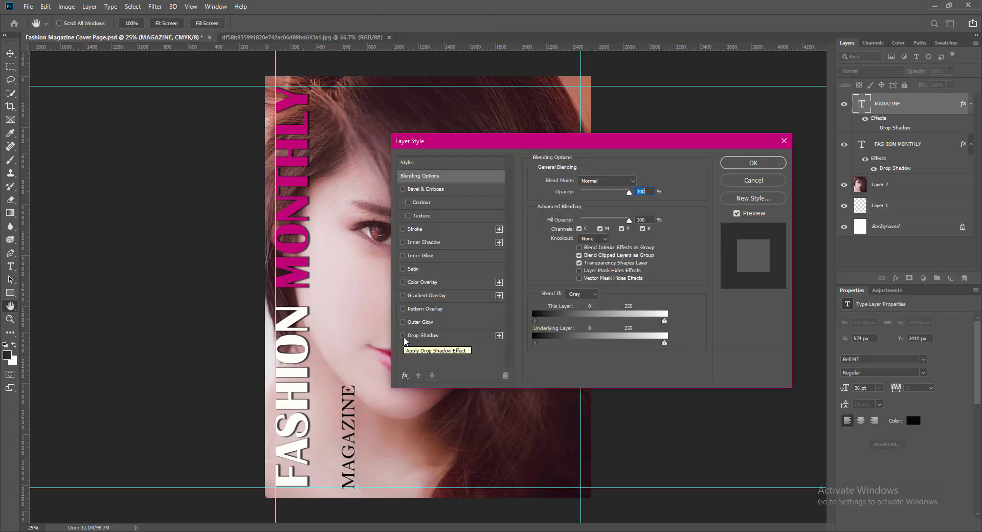
left_click(753, 163)
left_click_drag(349, 484, 323, 195)
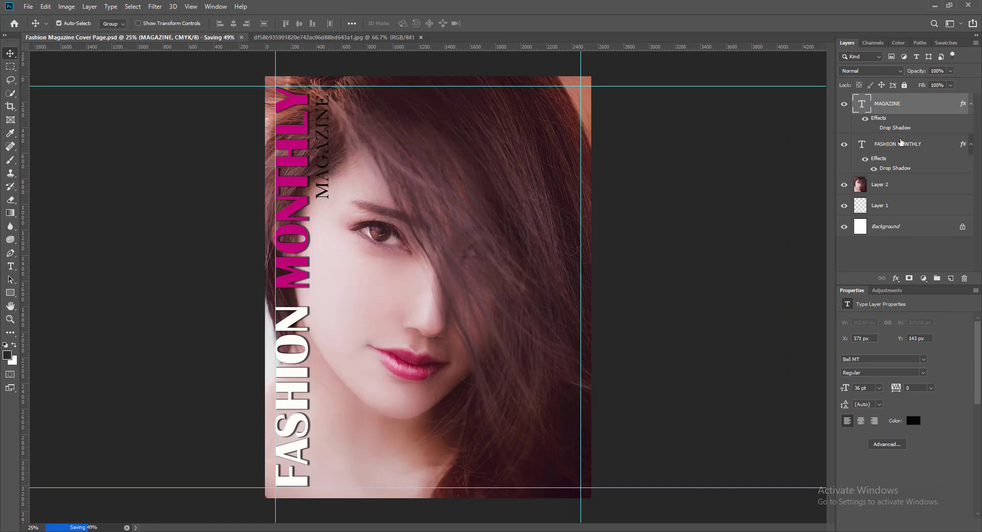
Step: Recolor the MAGAZINE text, trying a golden yellow before settling on white
double_click(861, 103)
left_click(408, 24)
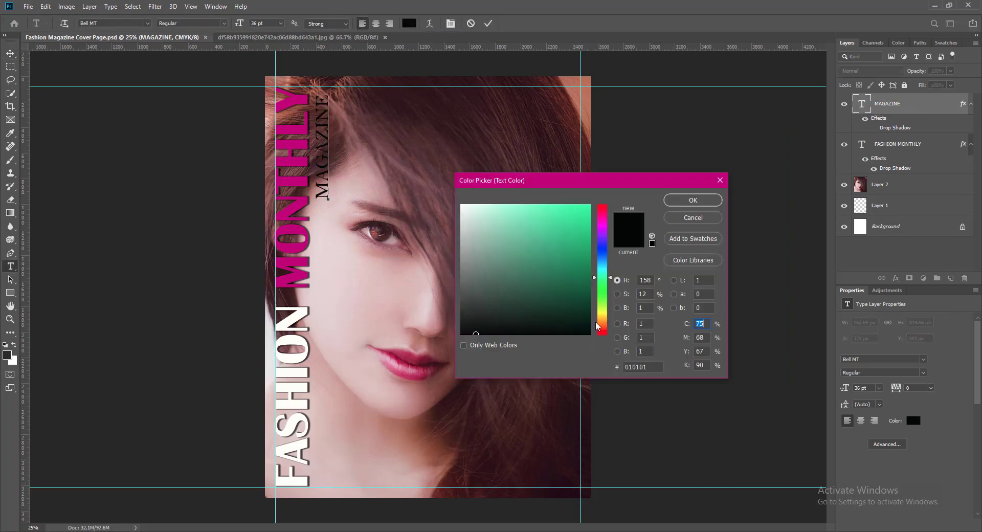
left_click(590, 220)
left_click(604, 316)
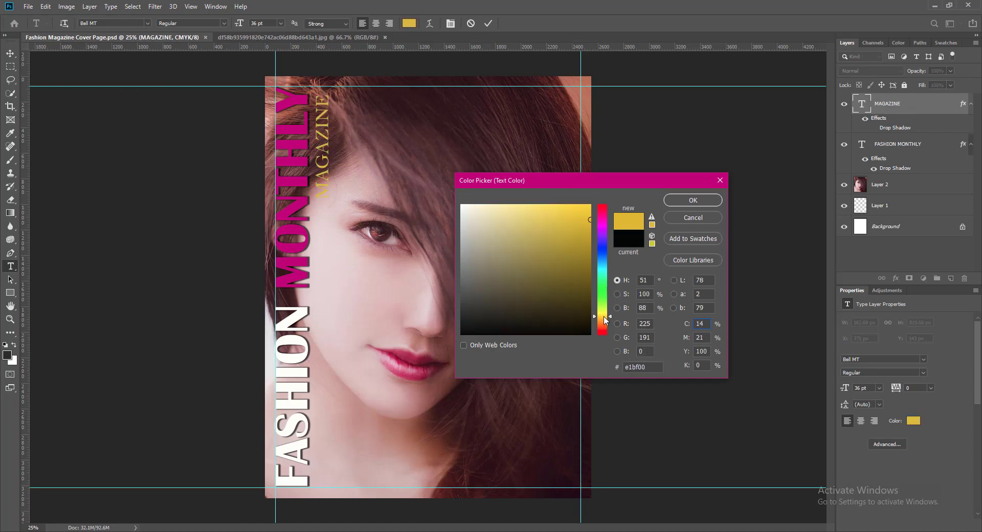
left_click_drag(588, 237, 590, 208)
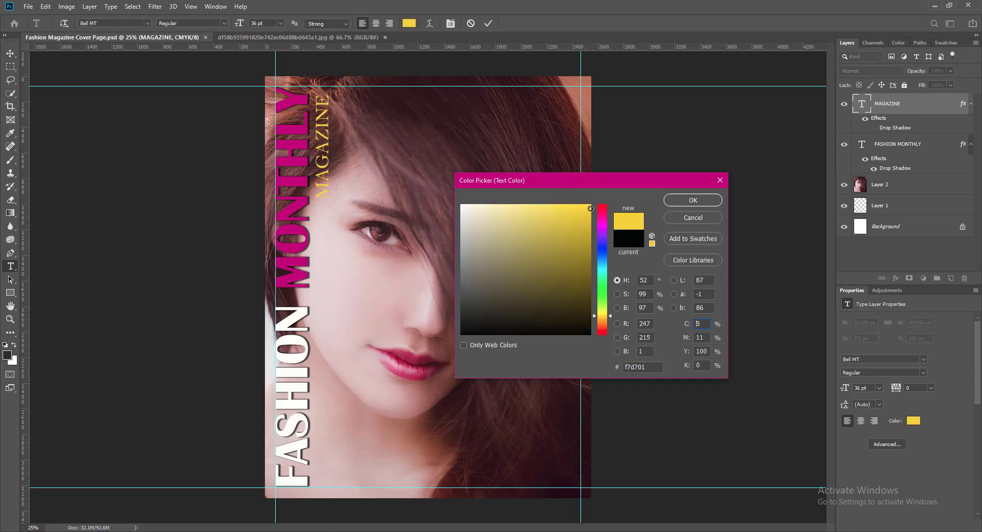
left_click(602, 264)
left_click_drag(467, 210, 460, 205)
left_click(692, 200)
Step: Set the MAGAZINE text's size to 42 pt and commit the edit
left_click(281, 23)
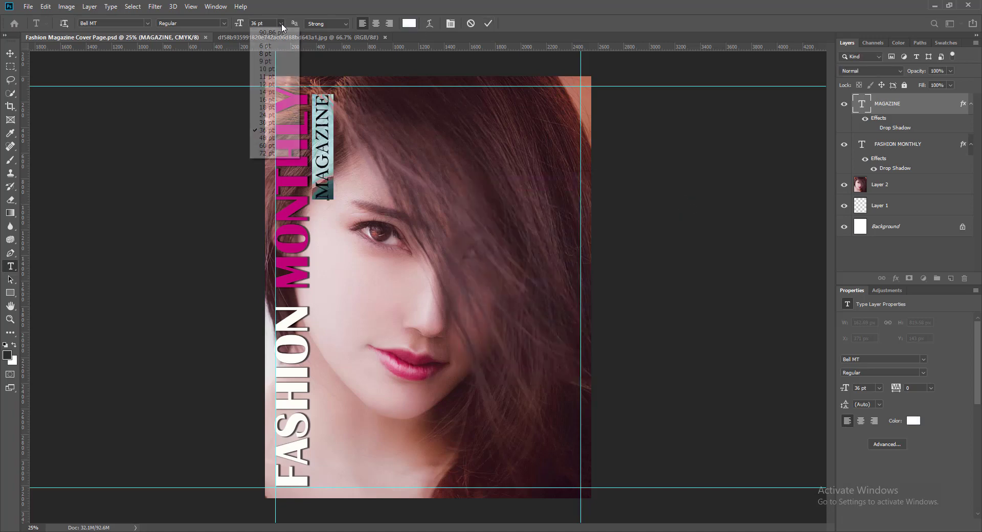
left_click(266, 137)
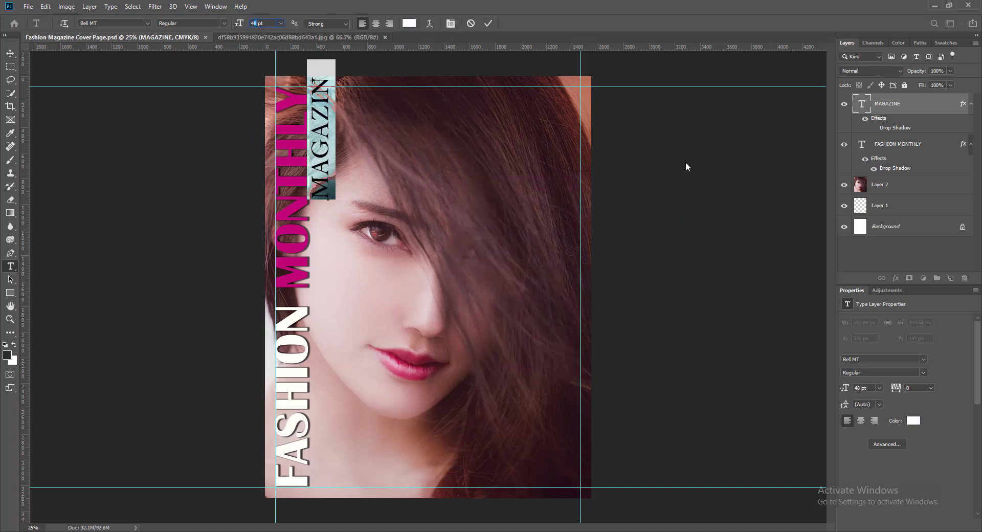
left_click(488, 23)
Step: Nudge MAGAZINE down and to the right so it sits beside MONTHLY, just below the top margin guide
key("v")
key("shift+Down")
key("shift+Down")
key("shift+Down")
key("shift+Down")
key("shift+Down")
key("shift+Down")
key("shift+Down")
key("shift+Down")
key("shift+Down")
key("shift+Down")
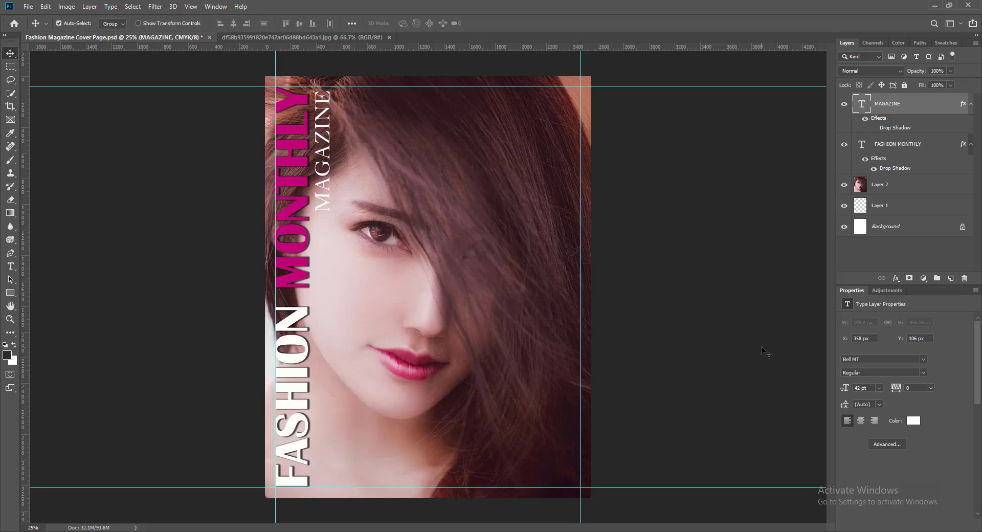
key("Right")
key("Right")
key("Right")
key("Right")
key("Right")
key("Right")
key("Right")
key("Right")
Step: Re-enable MAGAZINE's drop shadow with angle 180°, distance 6 px, and size 6 px
right_click(864, 105)
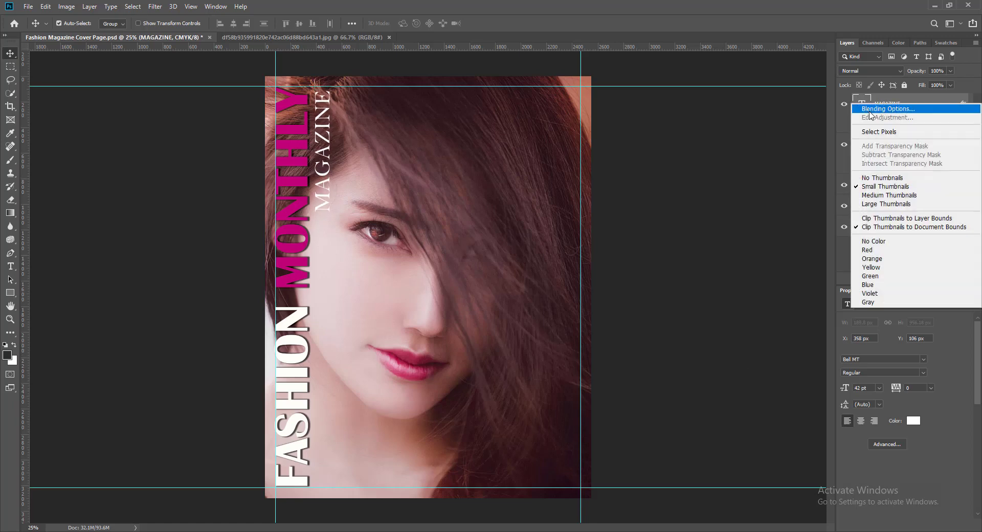
left_click(870, 109)
left_click(402, 335)
left_click(425, 335)
left_click(595, 210)
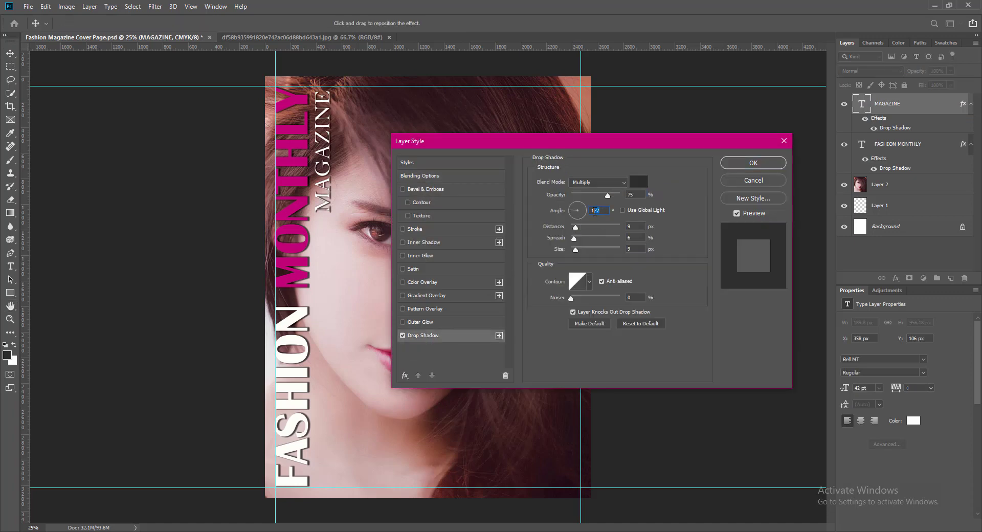
key("BackSpace")
type("6")
left_click(636, 238)
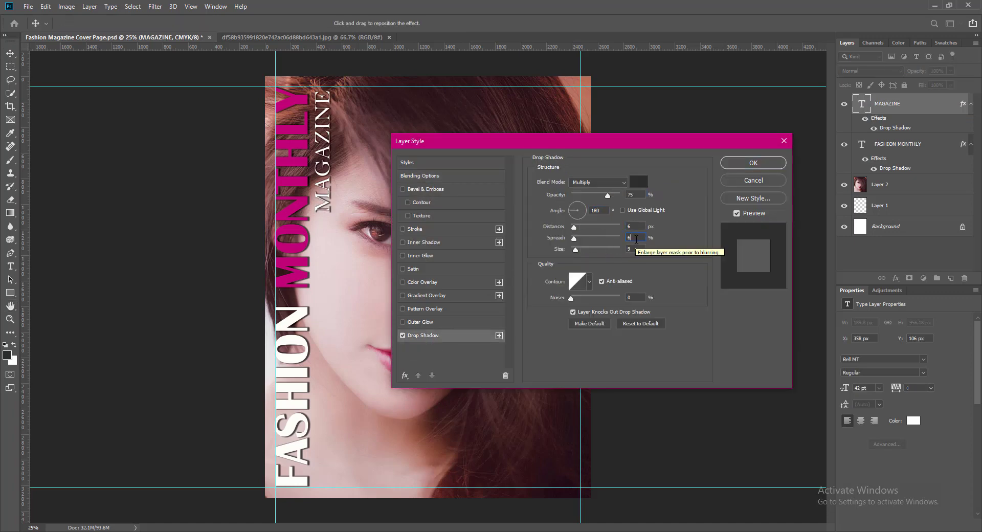
left_click_drag(634, 249, 620, 250)
type("6")
left_click(750, 166)
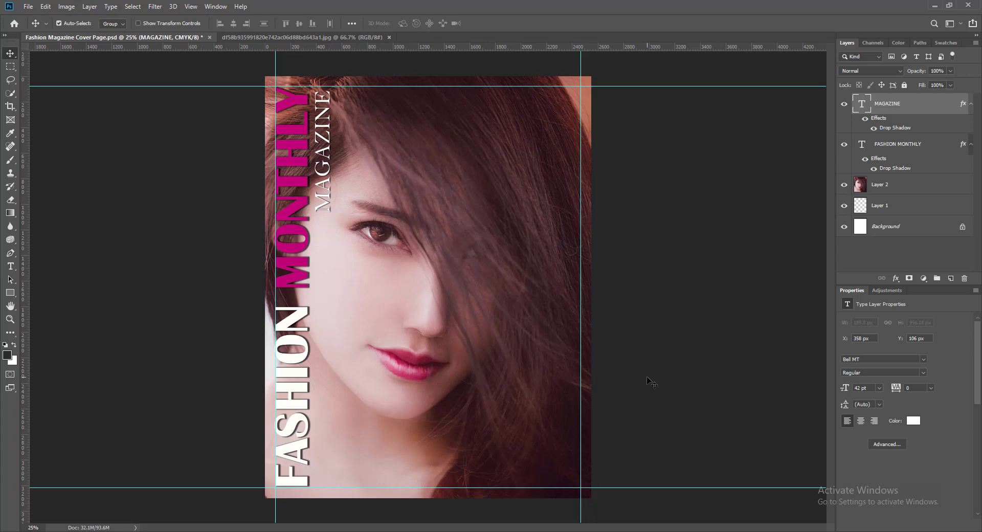
Step: Add a two-line text reading JUNE 2022 and ISSUE 221 on a new layer near the cover's upper-right corner
left_click(950, 277)
key("t")
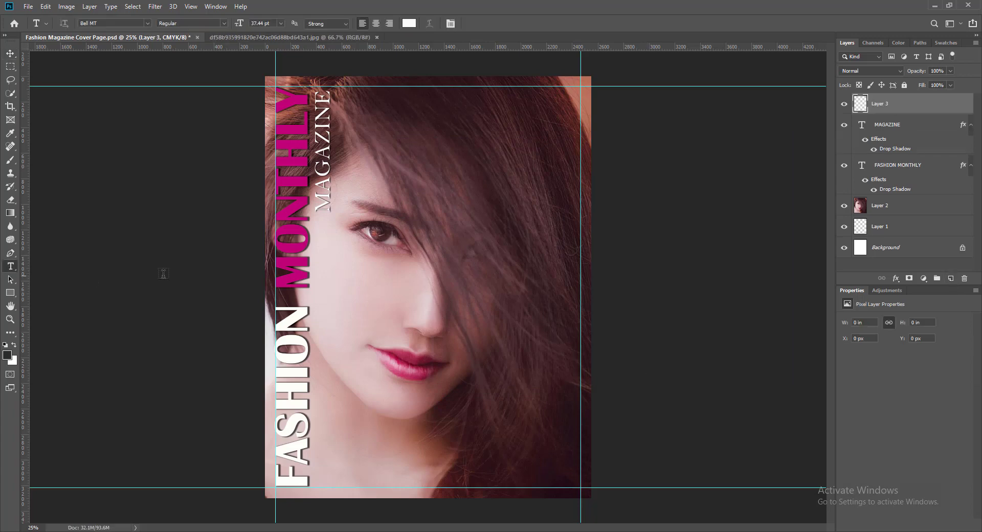
left_click(529, 106)
type("JUNE 2")
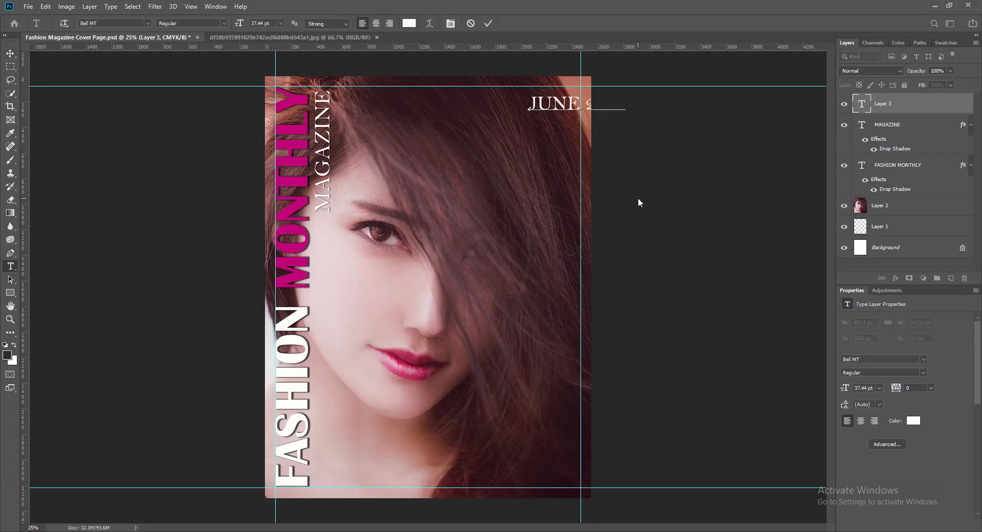
key("Return")
type("ISSUE 221")
key("ctrl+Return")
key("v")
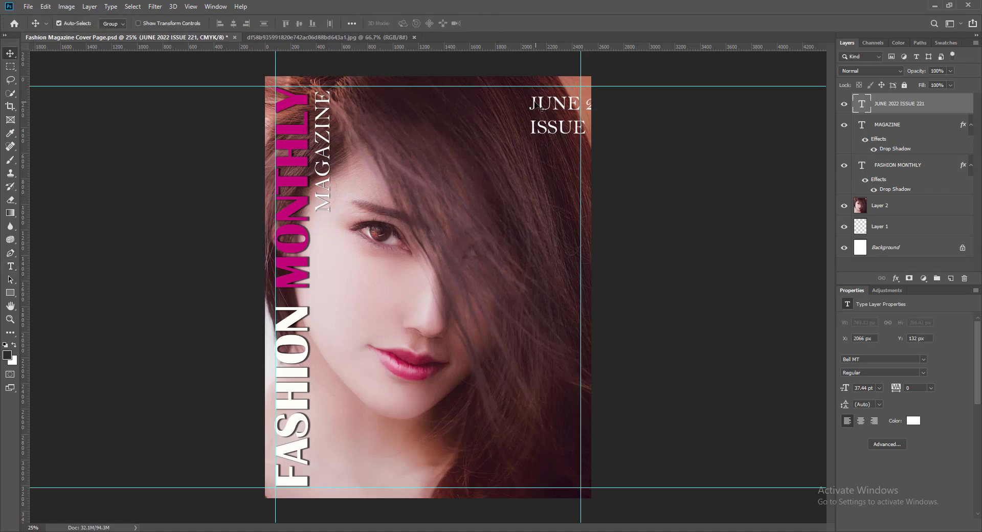
Step: Move the JUNE 2022 ISSUE 221 text left onto the cover and set both lines to 24 pt
left_click_drag(546, 107, 576, 120)
double_click(861, 103)
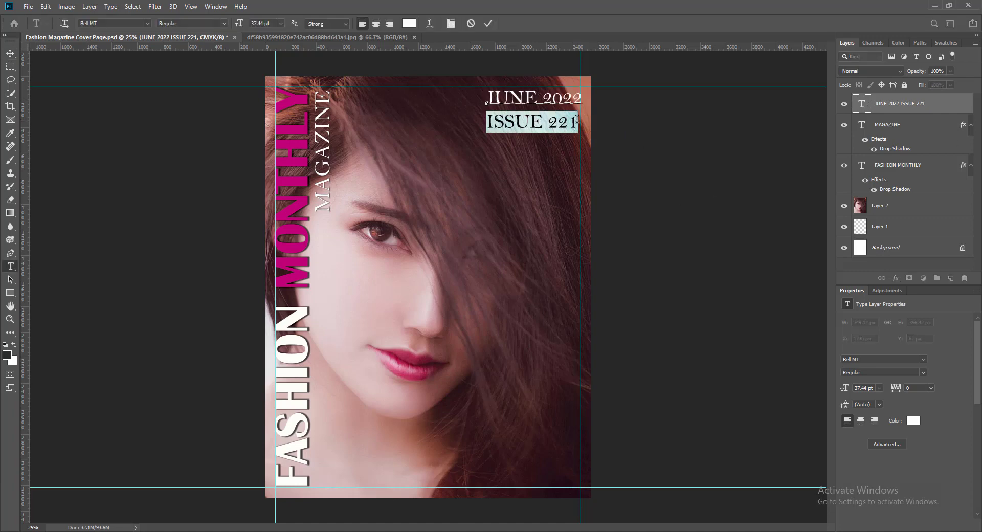
key("ctrl+a")
left_click(281, 23)
left_click(273, 115)
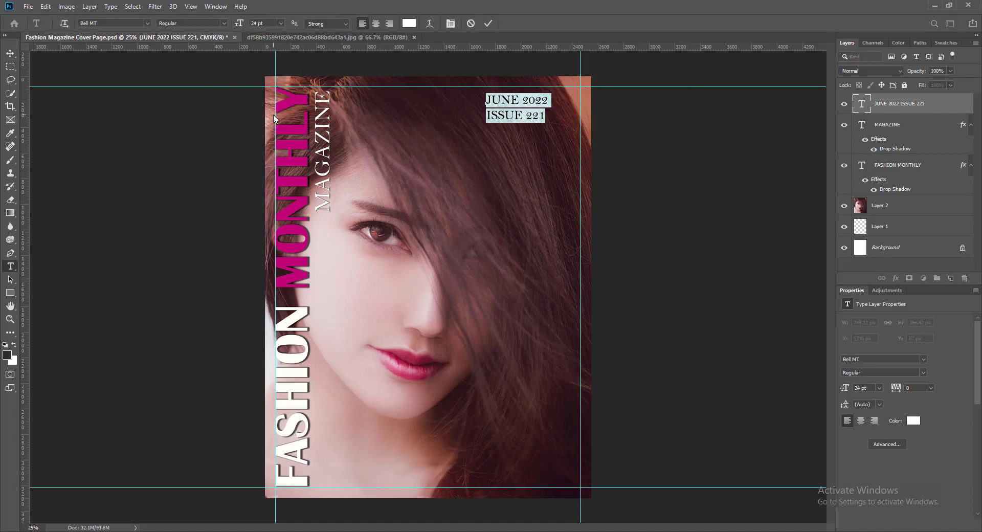
Step: Reduce only the ISSUE 221 line to about 16 pt and commit the text edit
left_click_drag(485, 116, 550, 117)
left_click(280, 23)
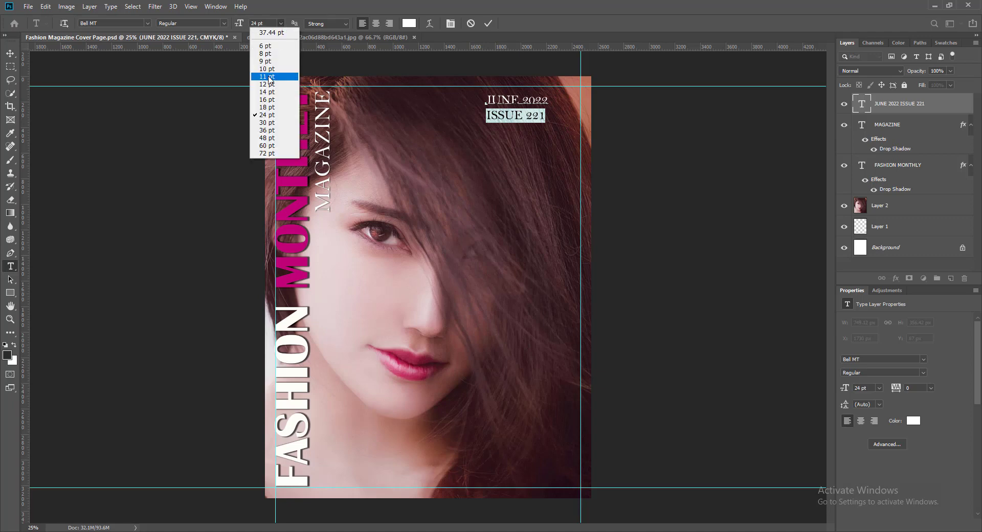
left_click(270, 95)
left_click(488, 23)
key("v")
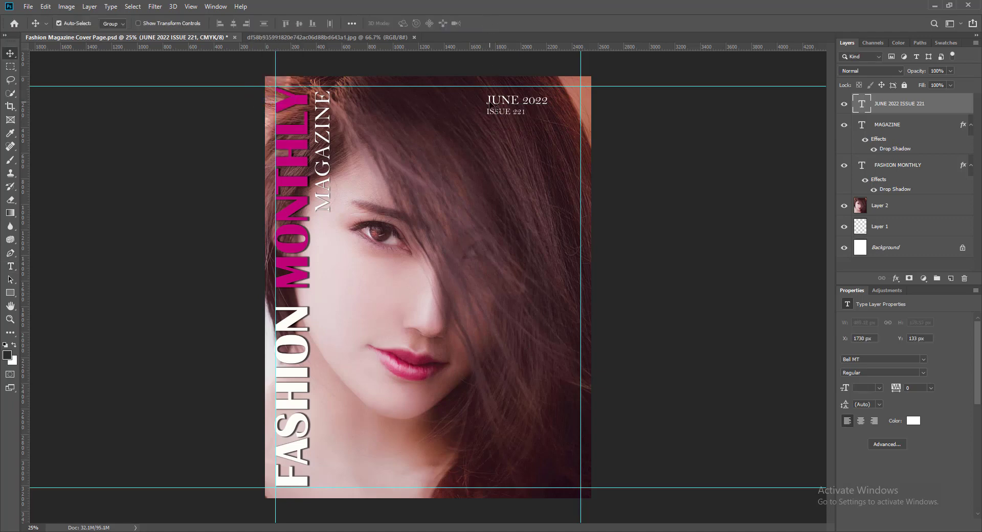
Step: Nudge the issue date text right and up to the corner where the top and right margin guides meet, and save the document
key("Right")
key("Right")
key("Right")
key("Right")
key("Right")
key("Right")
key("Right")
key("Right")
key("Right")
key("Right")
key("Right")
key("Right")
key("Right")
key("Right")
key("Right")
key("Right")
key("Right")
key("Right")
key("Right")
key("Right")
key("Up")
key("Up")
key("Up")
key("Up")
key("Up")
key("Up")
key("Up")
key("Up")
key("Up")
key("Right")
key("Right")
key("Right")
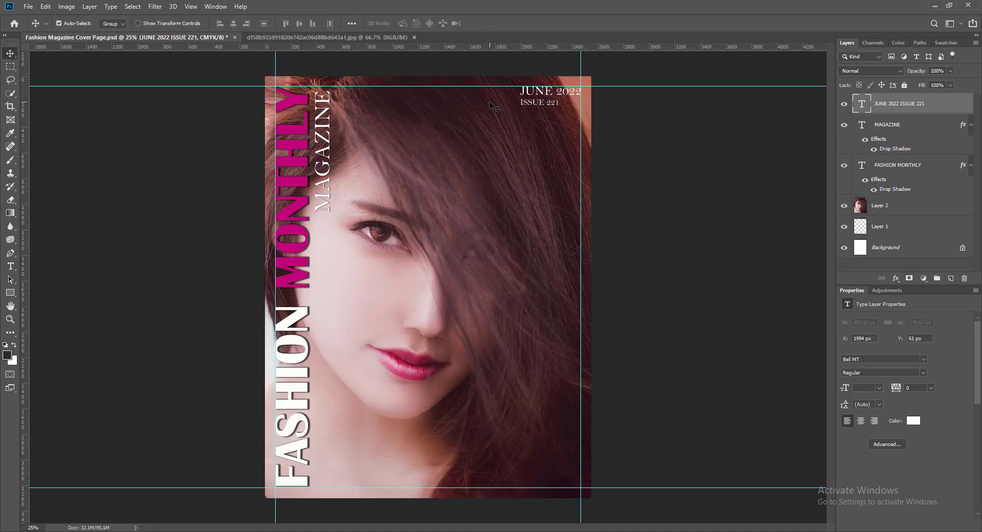
left_click(688, 168)
key("ctrl+s")
Step: Set the issue date text's color to white, commit it, and save the document
double_click(860, 105)
left_click(408, 23)
left_click(465, 208)
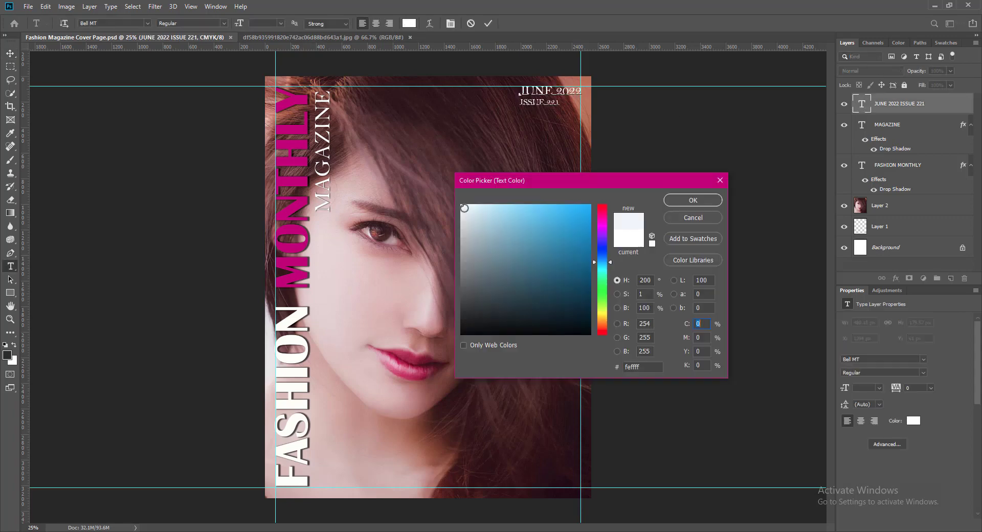
left_click(676, 200)
key("ctrl+Return")
key("ctrl+s")
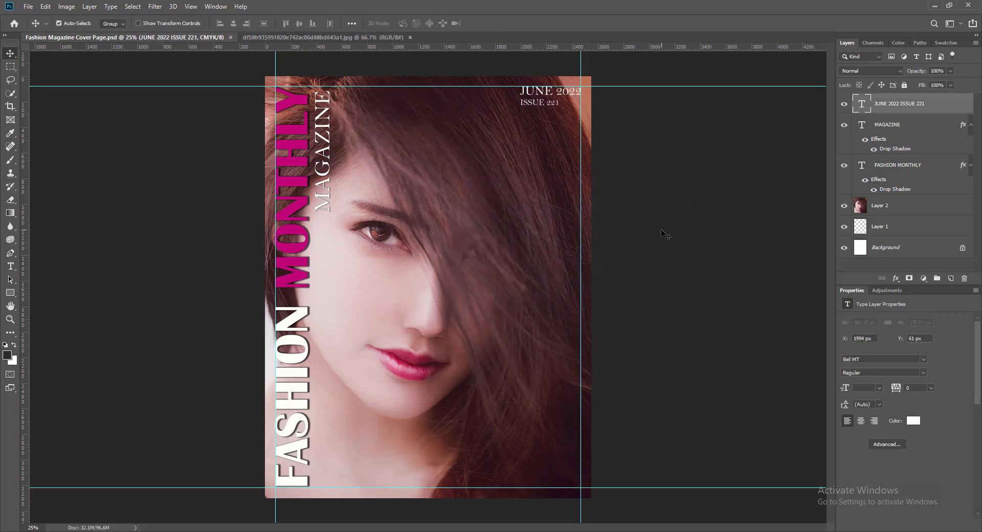
Step: Duplicate the vertical MAGAZINE text, rotate the copy 90° clockwise, and center it horizontally on the cover just below the issue date
left_click(323, 207, "ctrl")
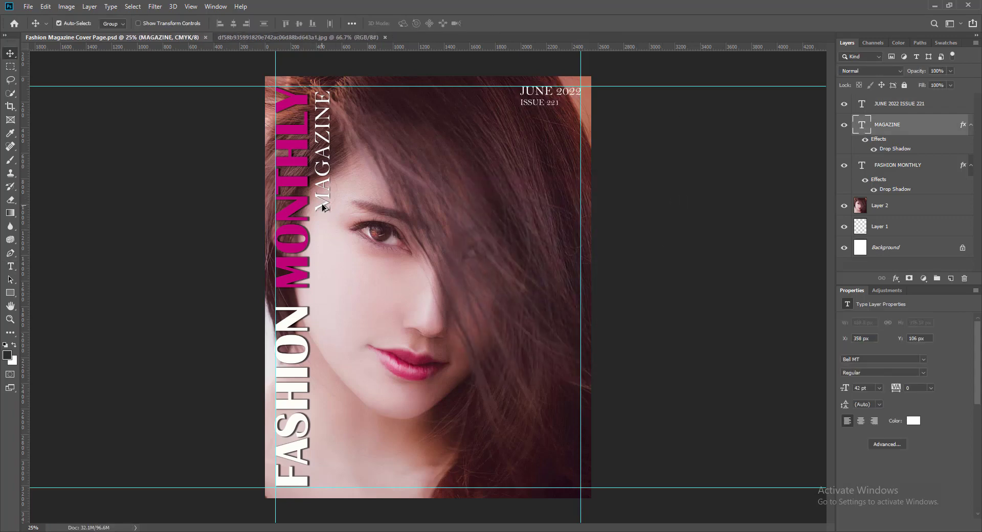
left_click_drag(323, 207, 389, 211)
key("ctrl+t")
right_click(390, 159)
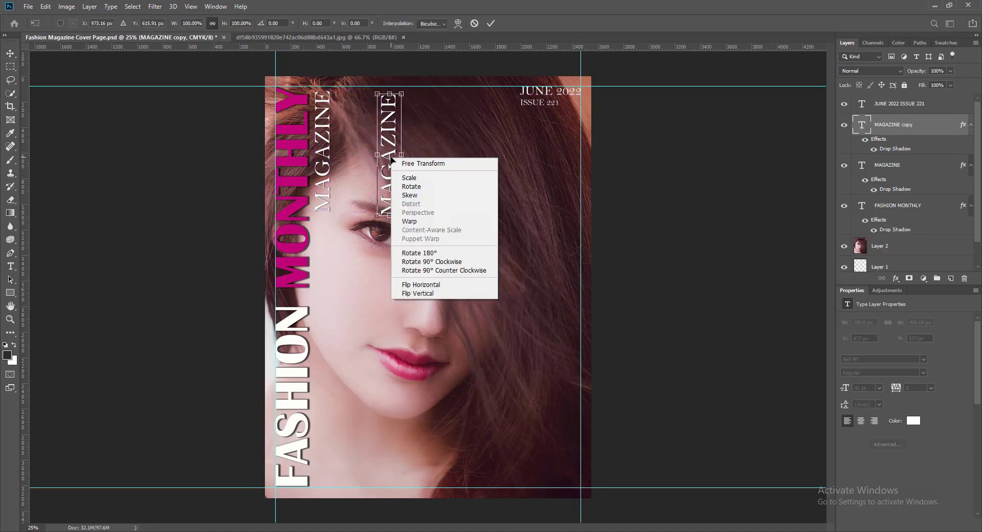
left_click(430, 261)
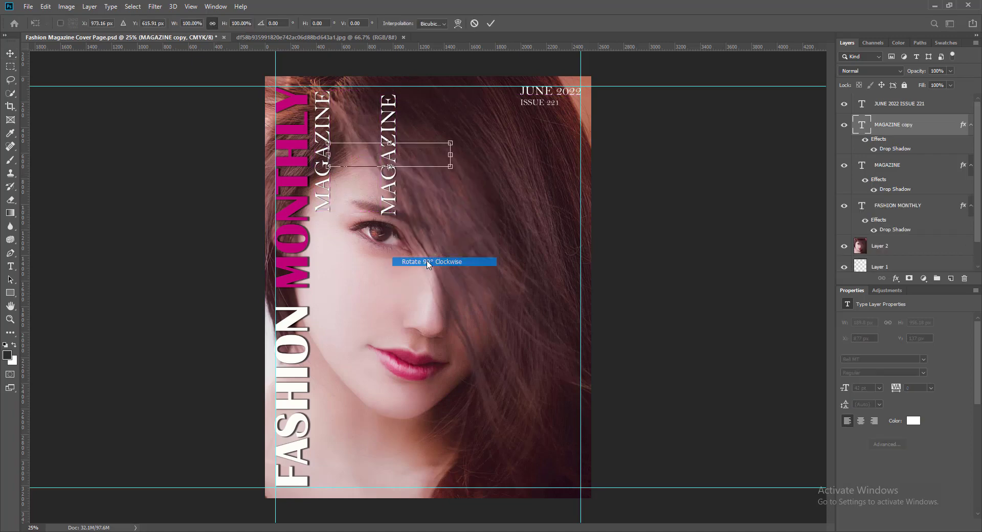
left_click(490, 23)
left_click_drag(342, 162, 381, 131)
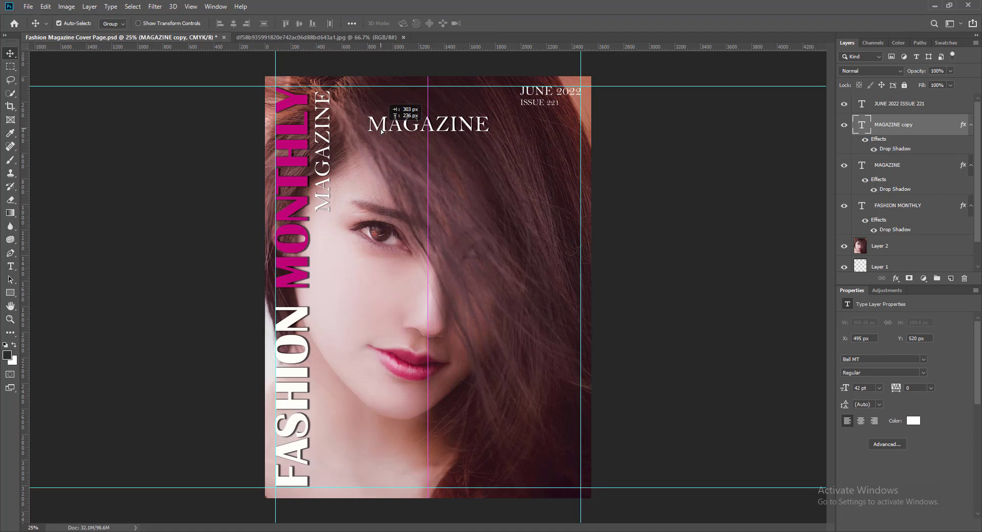
Step: Replace the rotated copy's text with EYESHADOWS... and open its text color for editing
double_click(862, 125)
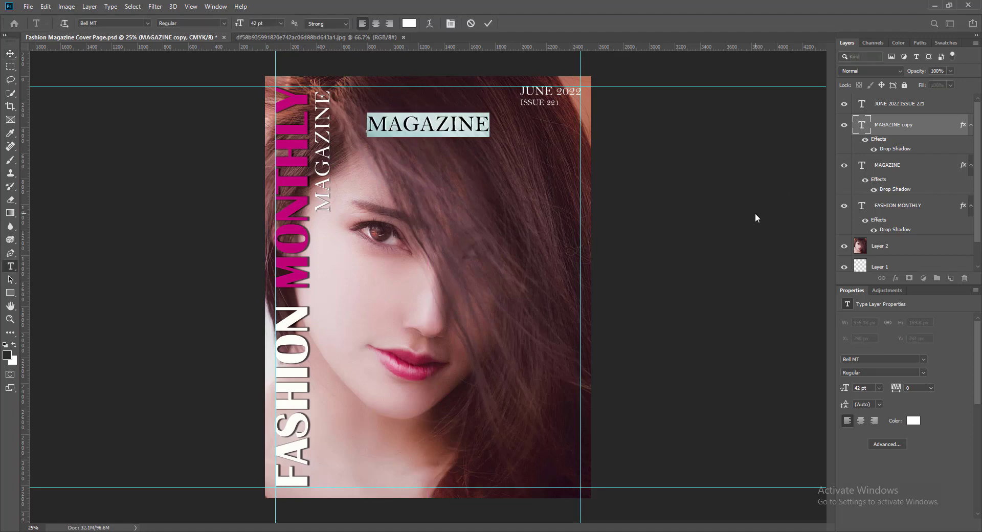
type("EYESHADOWS...")
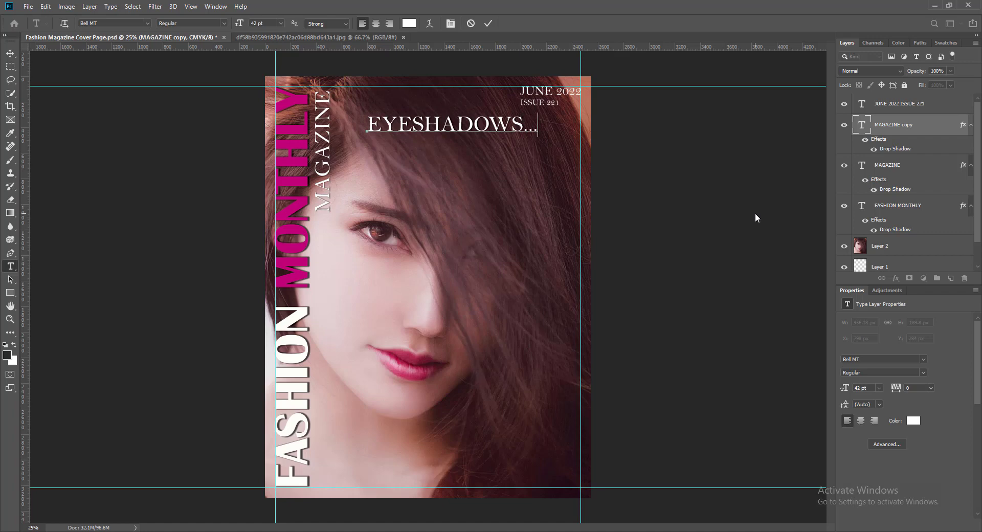
left_click_drag(367, 126, 539, 125)
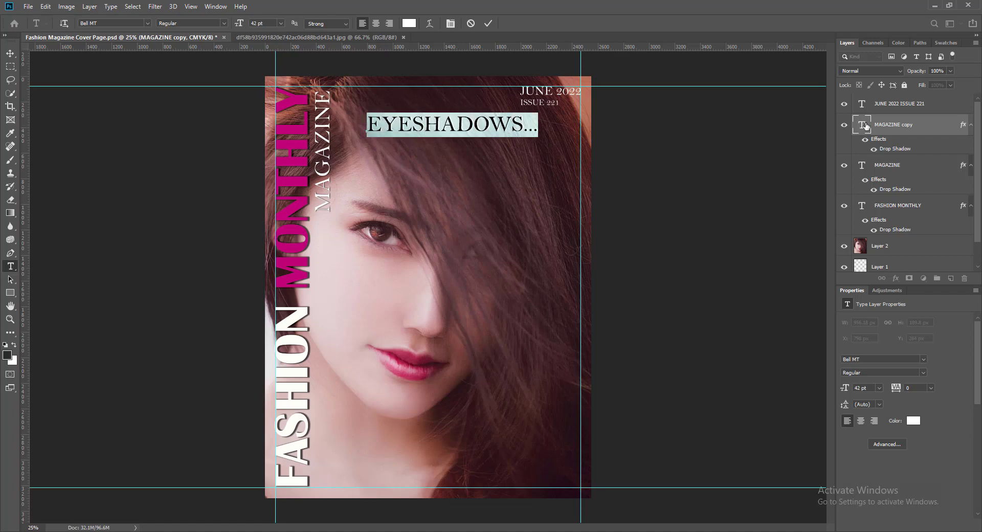
left_click(409, 23)
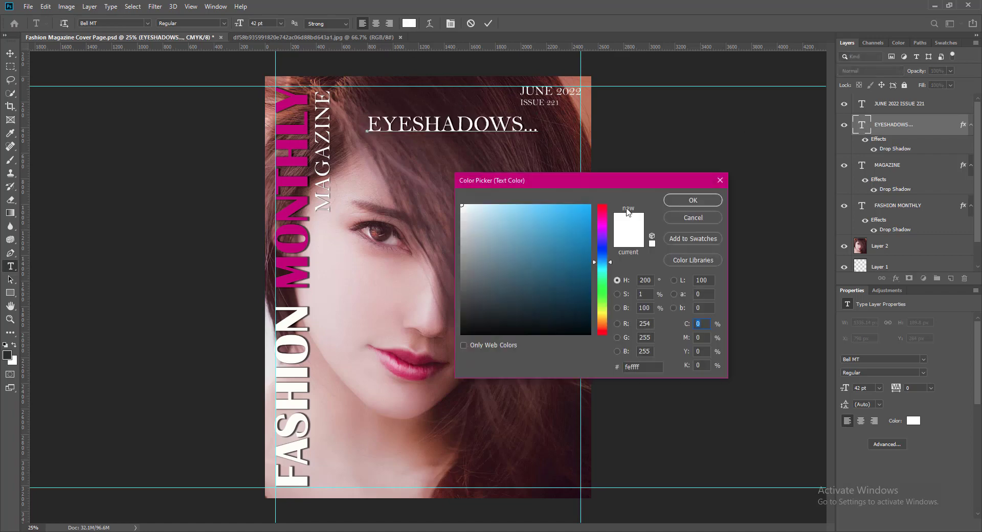
Step: Try purple and pink shades for the EYESHADOWS... text
left_click(602, 232)
left_click(585, 214)
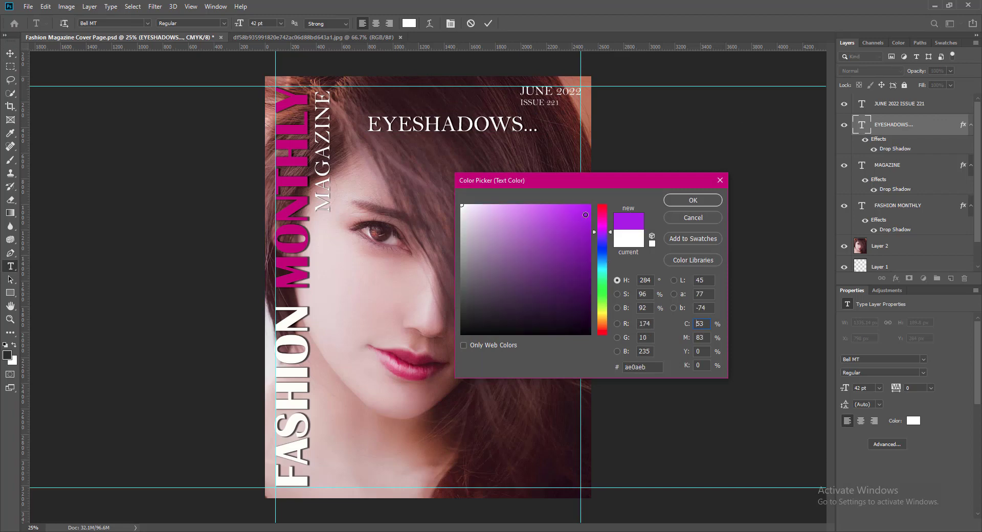
left_click(601, 226)
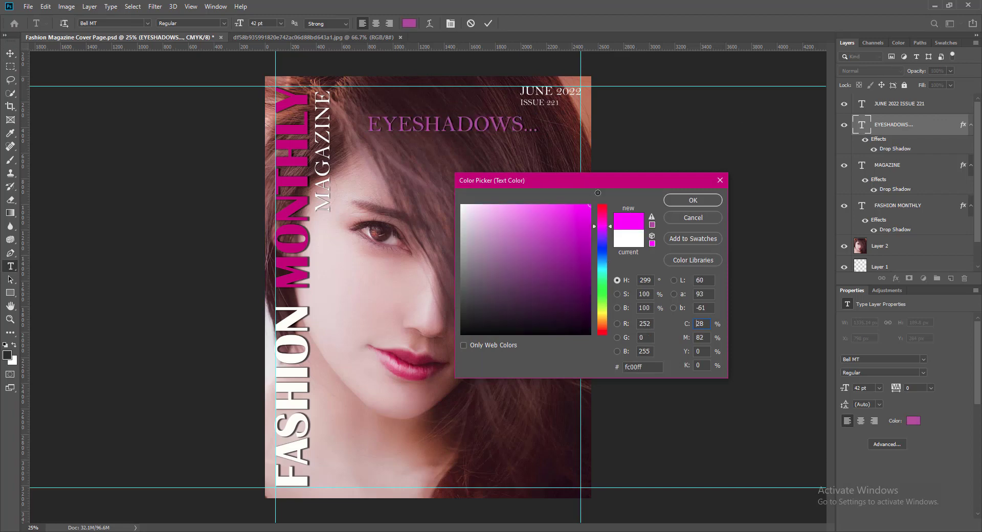
left_click(523, 207)
left_click(602, 223)
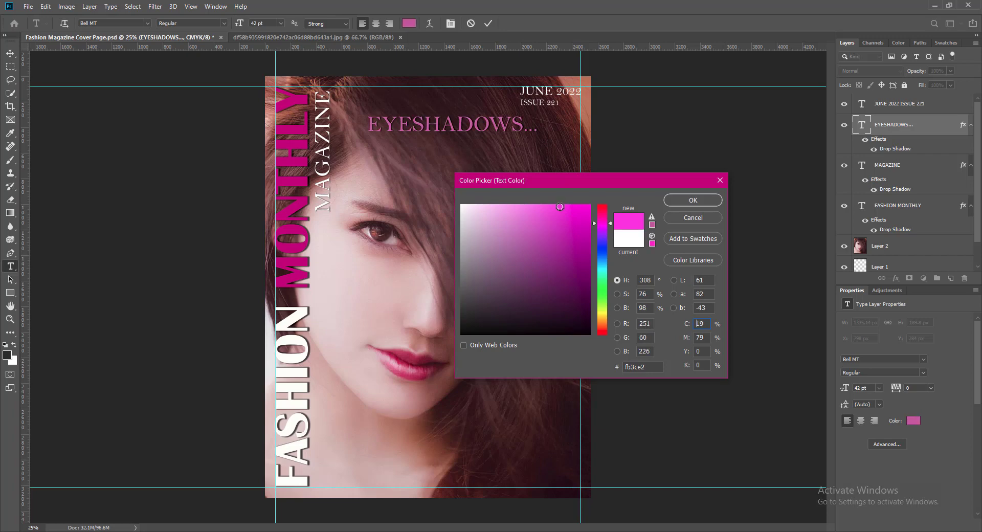
left_click(508, 205)
Step: Set the EYESHADOWS... text color to pale mint (#a7ffeb)
left_click(603, 277)
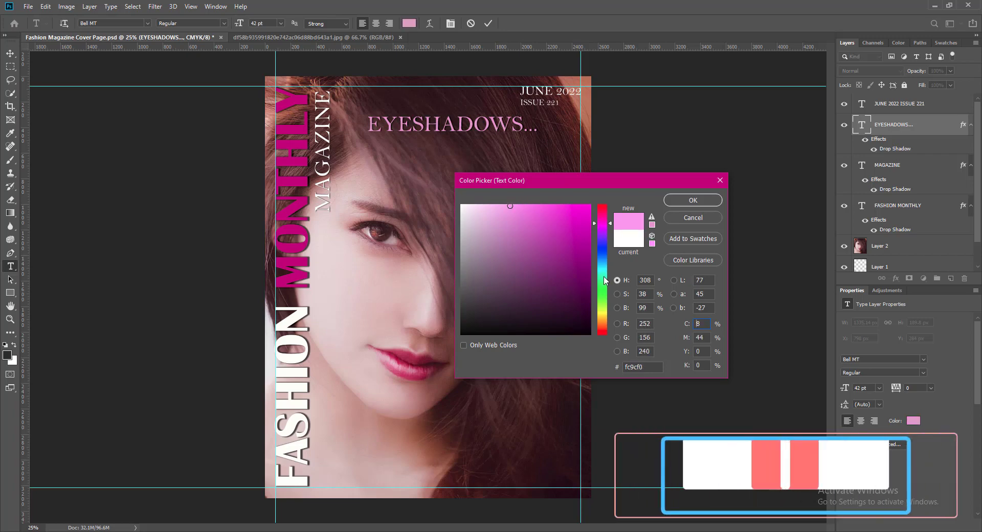
left_click(591, 202)
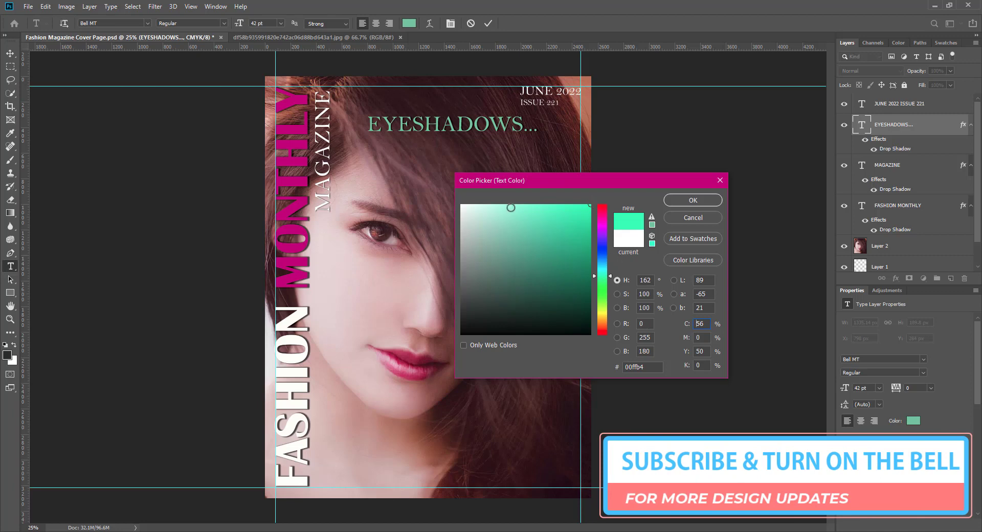
left_click(511, 208)
left_click(527, 204)
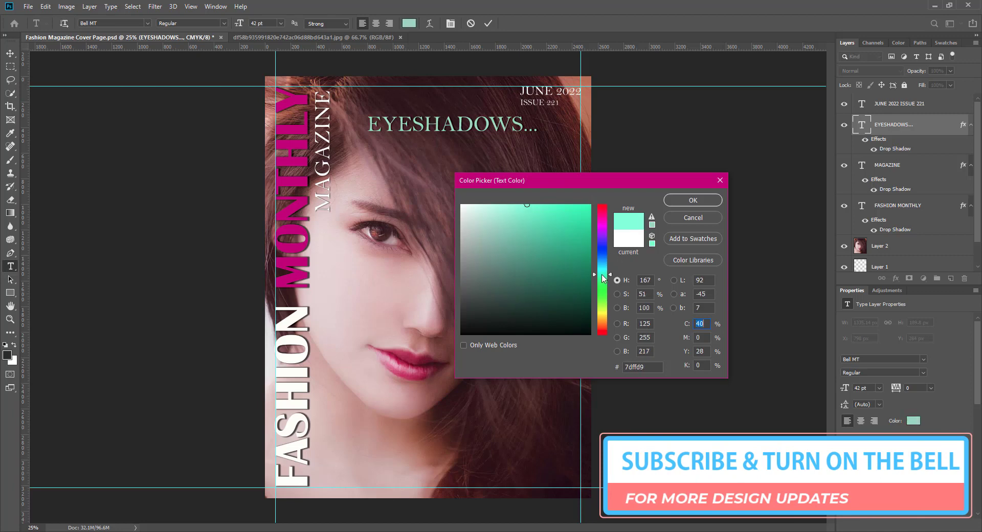
left_click(511, 209)
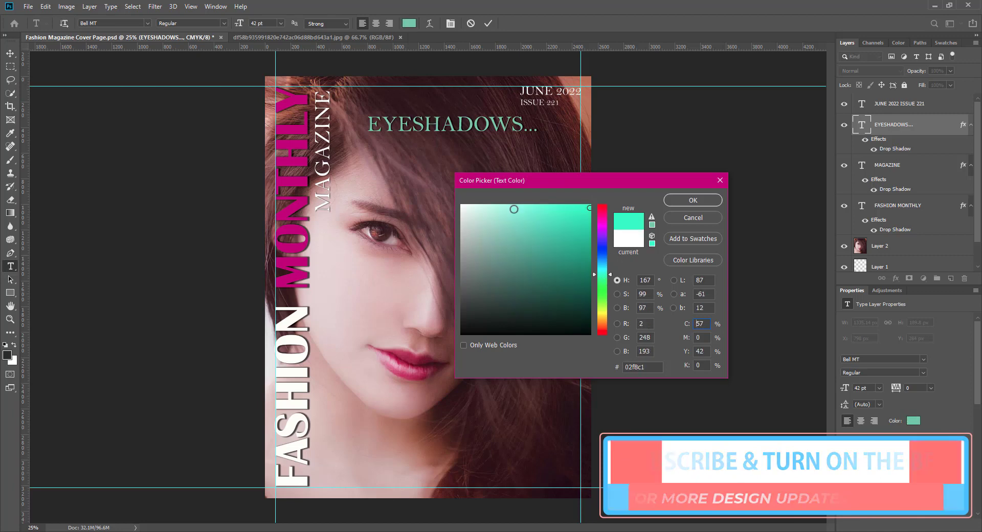
left_click(499, 205)
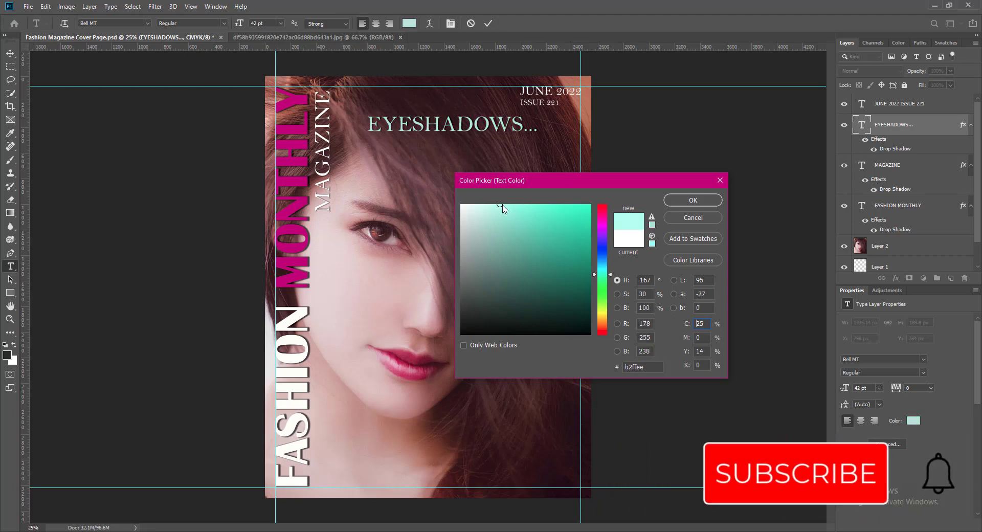
left_click(516, 204)
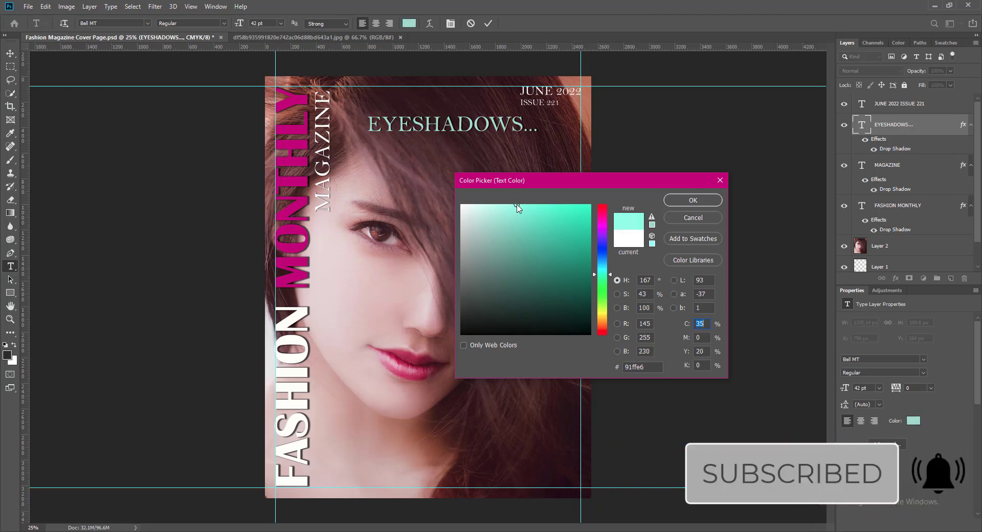
left_click(505, 201)
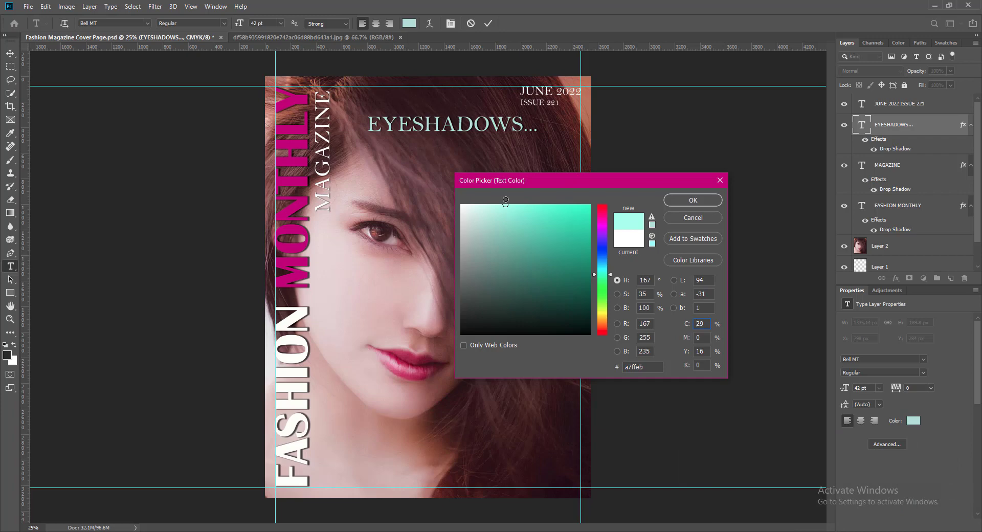
left_click(688, 201)
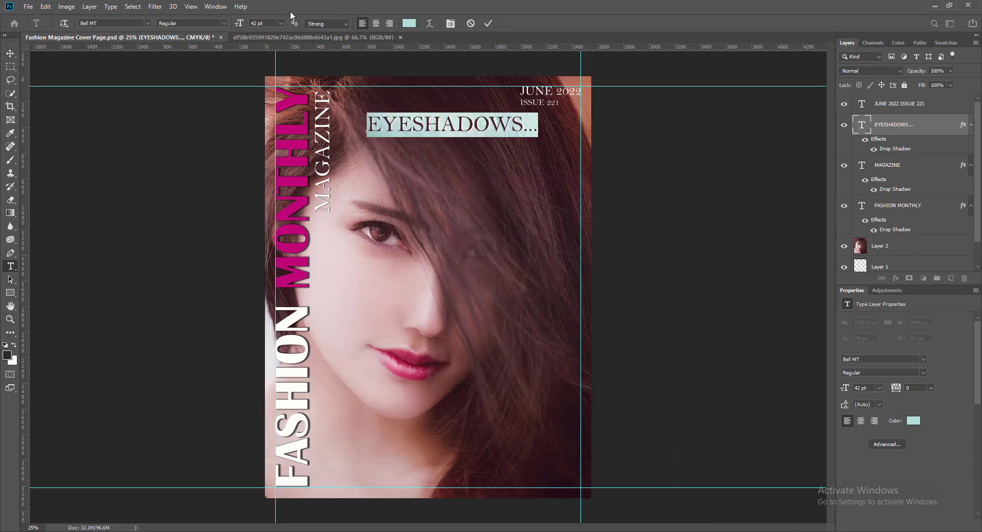
Step: Make the EYESHADOWS... text Bold at 36 pt and commit the edits
left_click(223, 23)
left_click(173, 49)
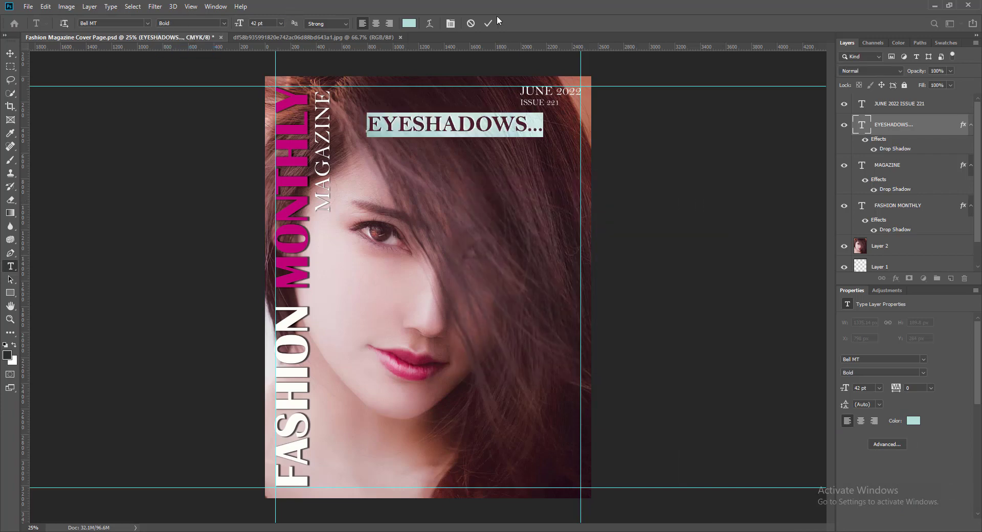
left_click(488, 23)
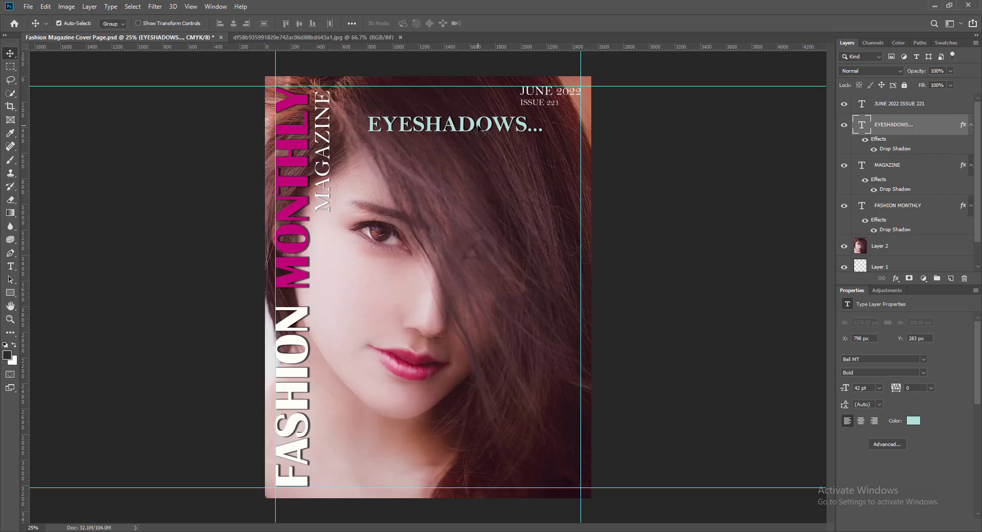
double_click(862, 126)
left_click(280, 24)
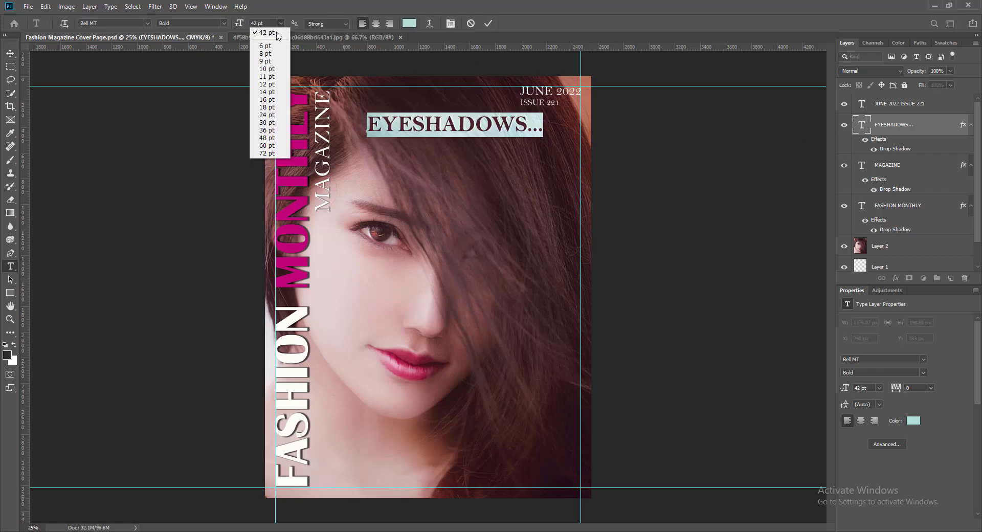
left_click(272, 126)
left_click(487, 23)
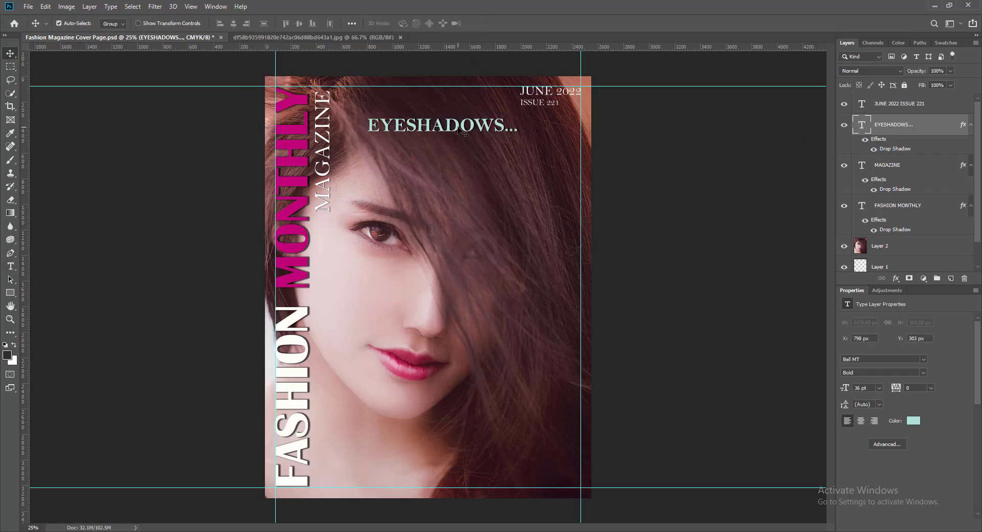
Step: Duplicate the EYESHADOWS... line about 155 px straight below it and replace the copy's text with WHICH IS BEST
left_click_drag(458, 129, 458, 148)
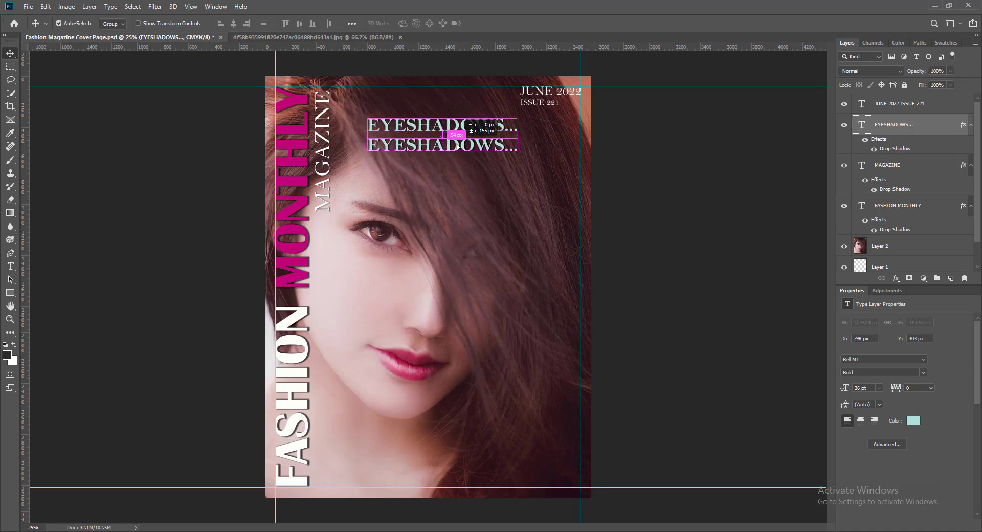
double_click(450, 145)
type("WHICH IS BEST")
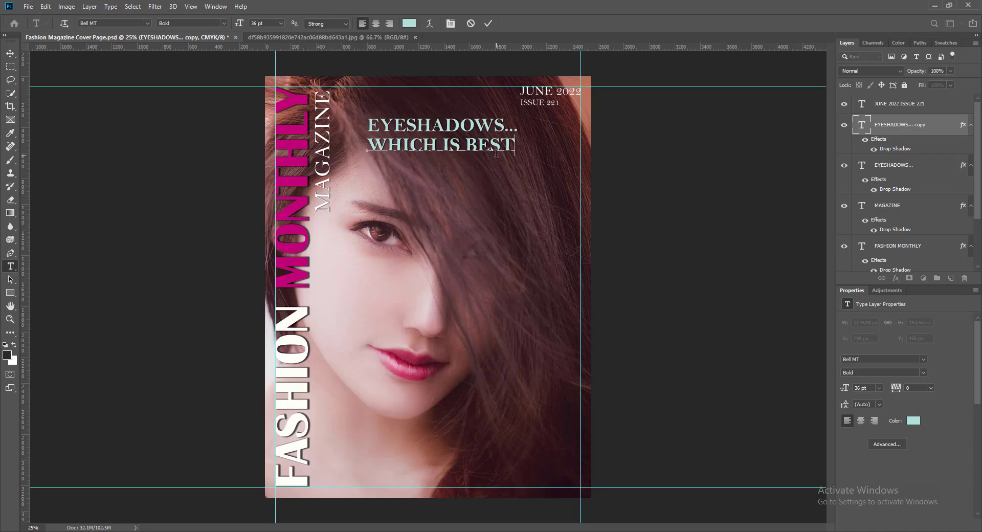
Step: Set the WHICH IS BEST text to Regular style at 24 pt and commit it
left_click_drag(366, 145, 512, 145)
left_click(192, 23)
left_click(195, 33)
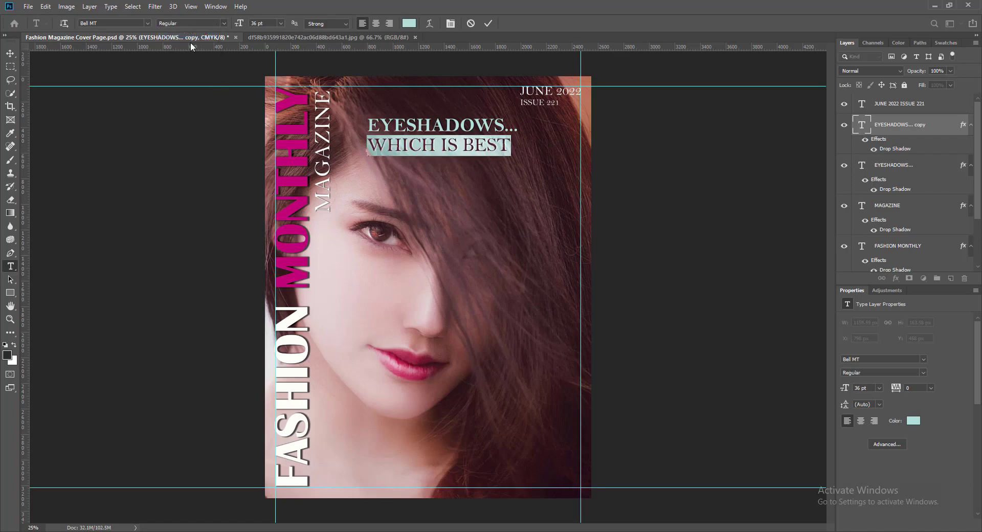
left_click(281, 23)
left_click(270, 118)
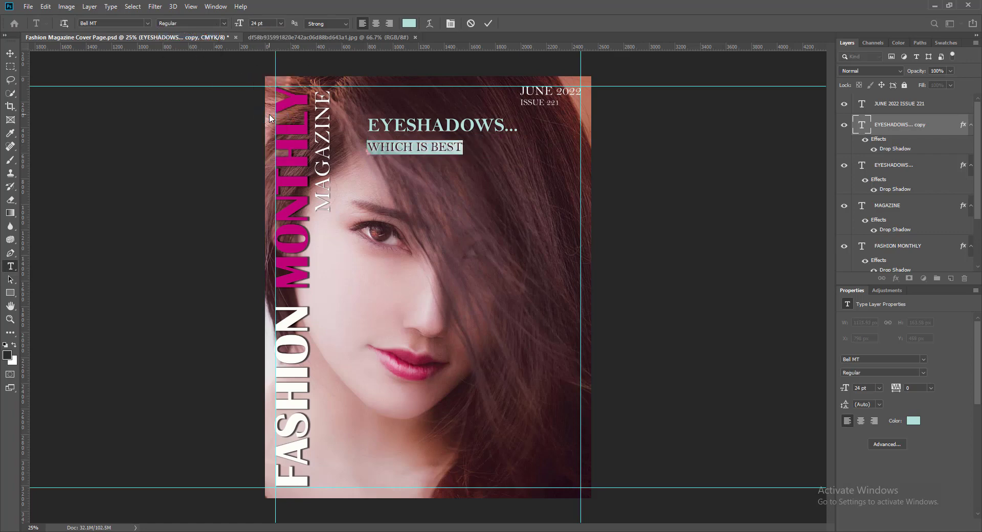
left_click(488, 24)
Step: Color the WHICH IS BEST text white, enlarge it to 30 pt, and commit the edit
double_click(862, 125)
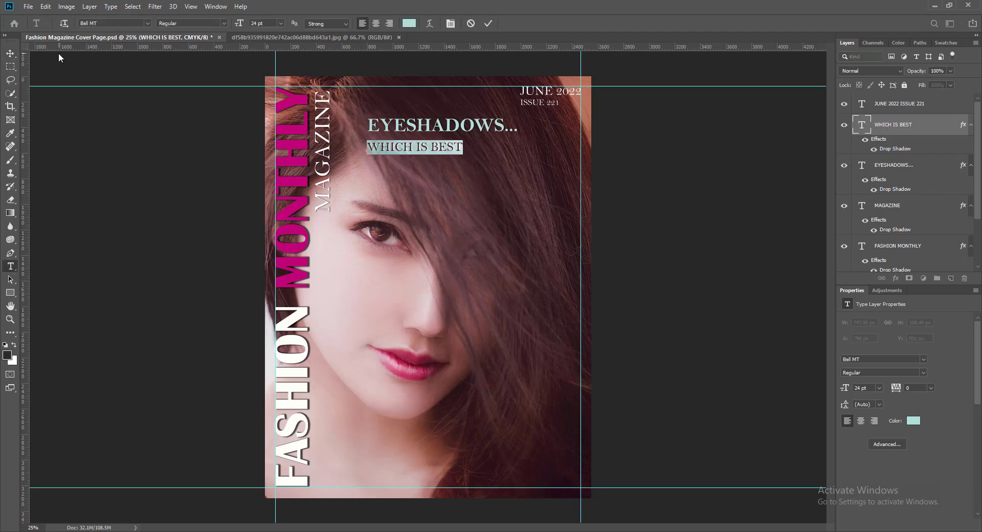
left_click(412, 23)
left_click_drag(465, 210, 443, 182)
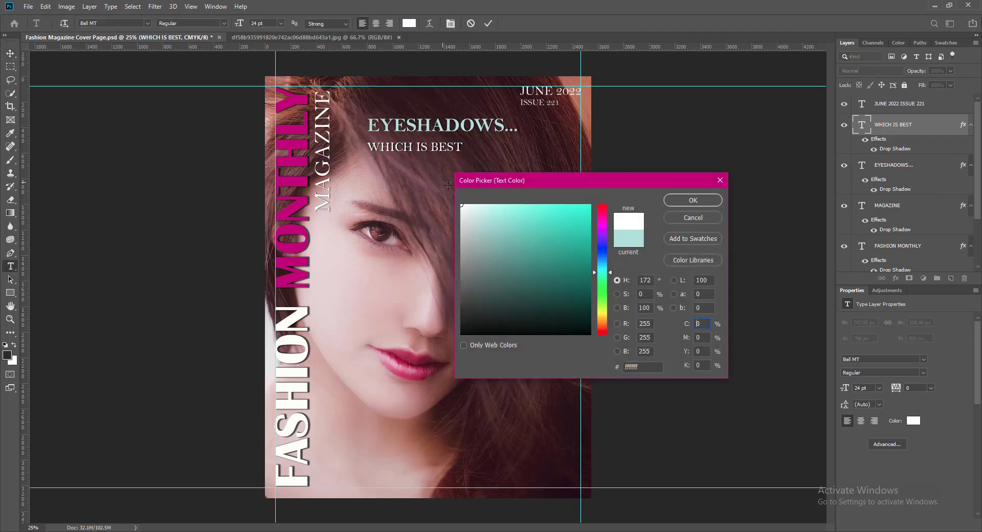
left_click(689, 201)
left_click(280, 24)
left_click(269, 119)
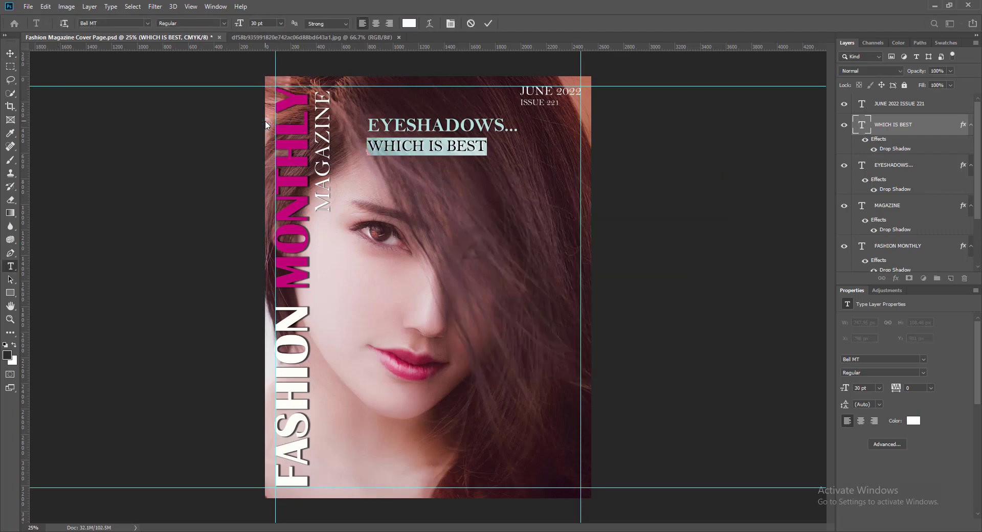
left_click(488, 24)
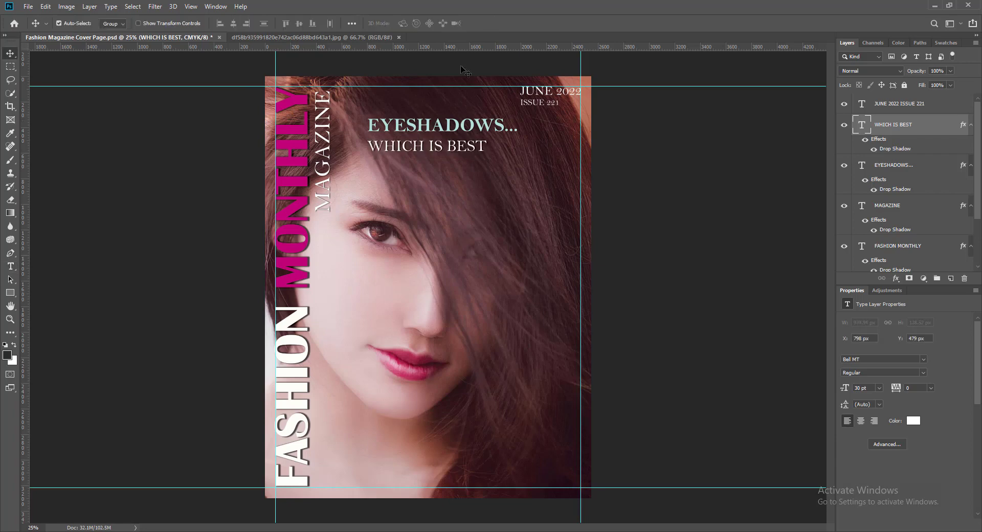
Step: Nudge the WHICH IS BEST line up closer to EYESHADOWS... and slightly right to align their starting edges
left_click(371, 131)
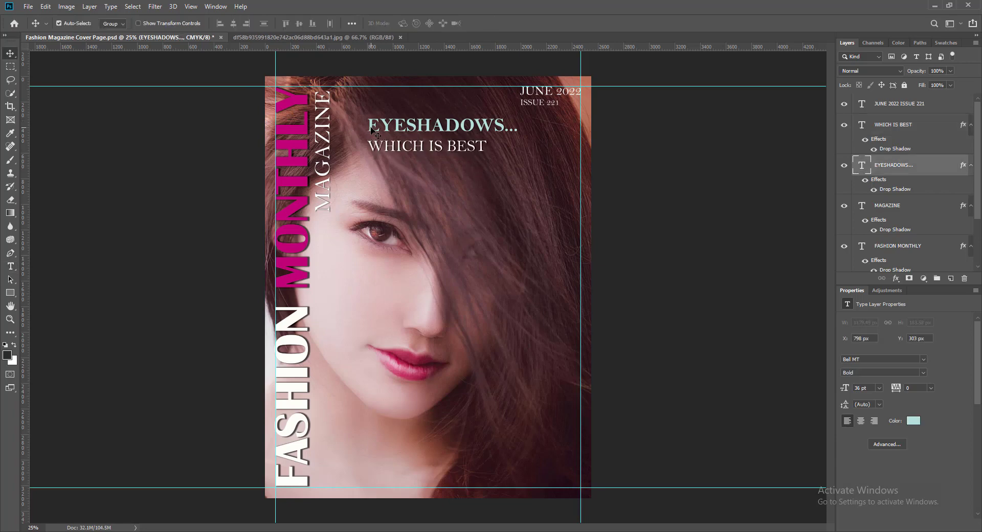
left_click(377, 149)
key("shift+Up")
key("shift+Up")
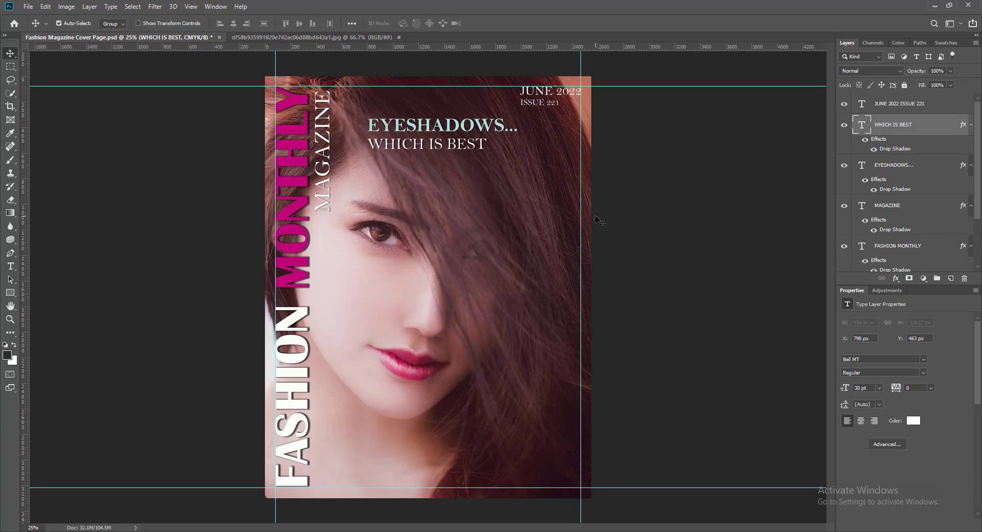
key("Up")
key("Up")
key("Right")
Step: Select the EYESHADOWS... and WHICH IS BEST lines together and move them about 110 px left
left_click(375, 131)
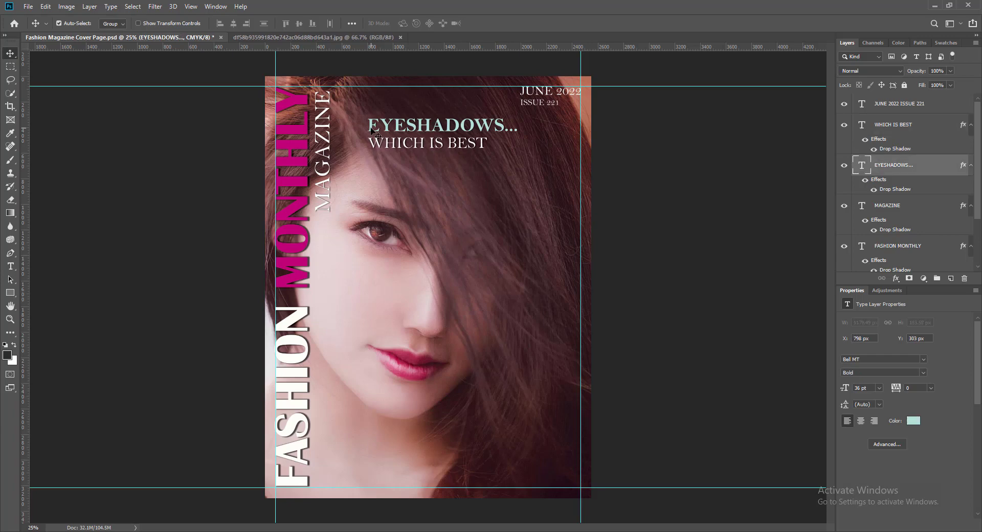
left_click(376, 149, "shift")
left_click_drag(374, 131, 361, 129)
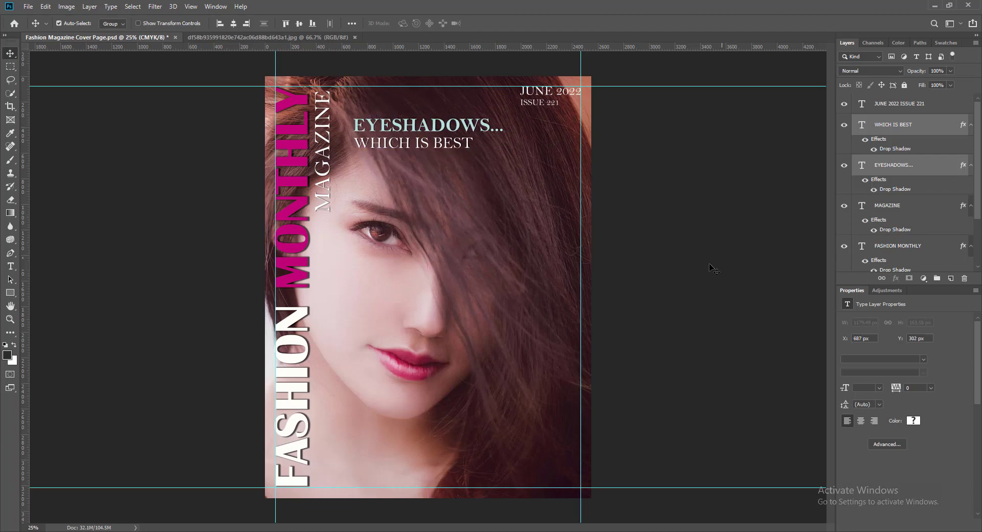
Step: Nudge the vertical MAGAZINE text slightly left and 40 px up so it starts at the upper margin guide
left_click(326, 176)
key("Left")
key("Left")
key("Left")
key("Left")
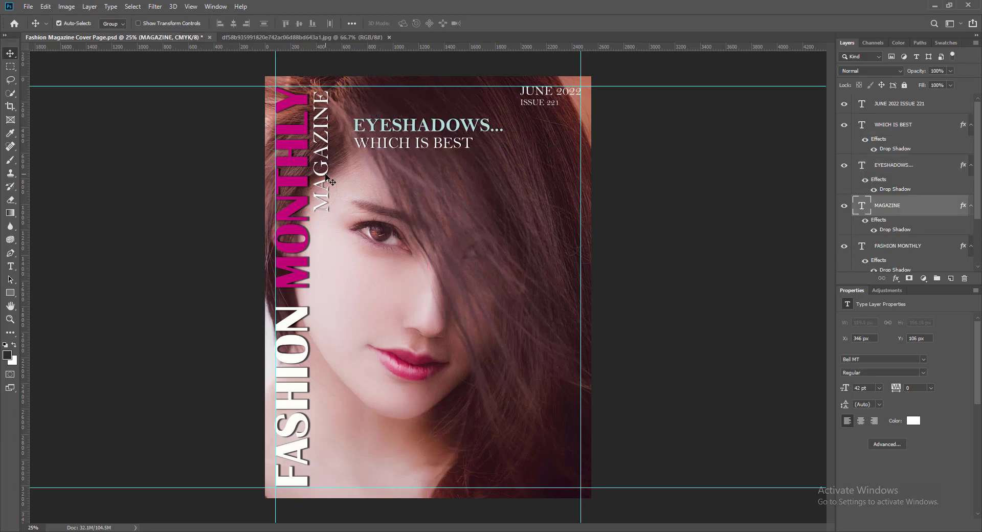
key("shift+Up")
key("shift+Up")
key("shift+Up")
key("shift+Up")
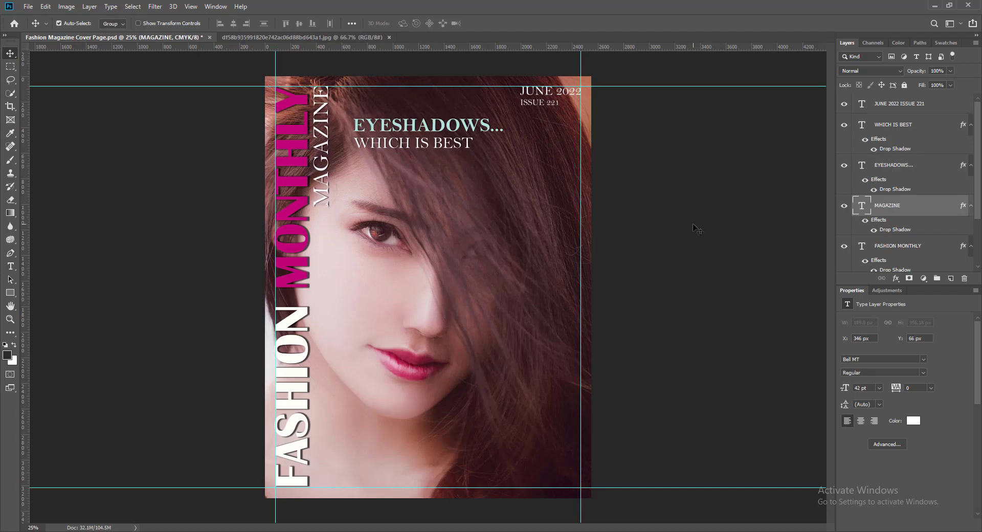
Step: Select the EYESHADOWS... and WHICH IS BEST lines together, move them about 72 px right, and save the document
key("alt+bracketright")
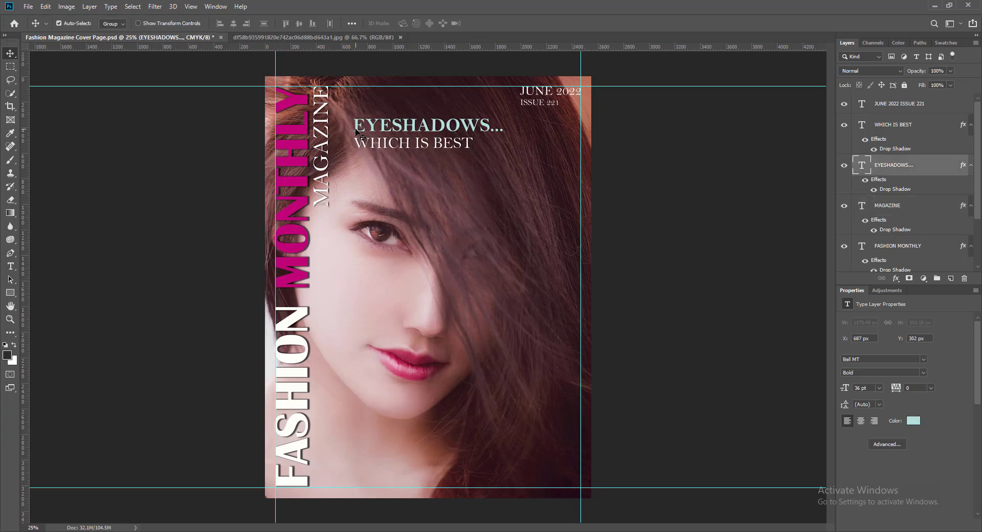
key("shift+alt+bracketright")
key("Right")
key("Right")
key("Right")
key("Right")
key("Right")
key("Right")
key("Right")
key("Right")
key("Right")
key("Right")
key("Right")
key("Right")
key("Right")
key("Right")
key("Right")
key("Right")
key("Right")
key("Right")
key("Right")
key("Right")
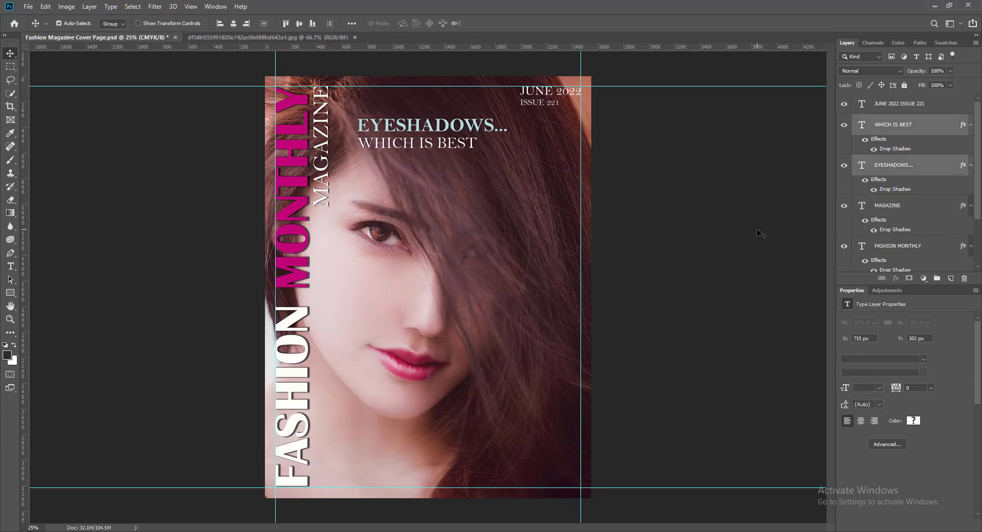
key("Right")
key("Right")
key("Right")
key("Right")
key("Right")
key("Right")
key("Right")
key("Right")
key("Right")
key("Right")
key("Right")
key("Right")
key("Right")
key("Right")
key("Right")
key("Right")
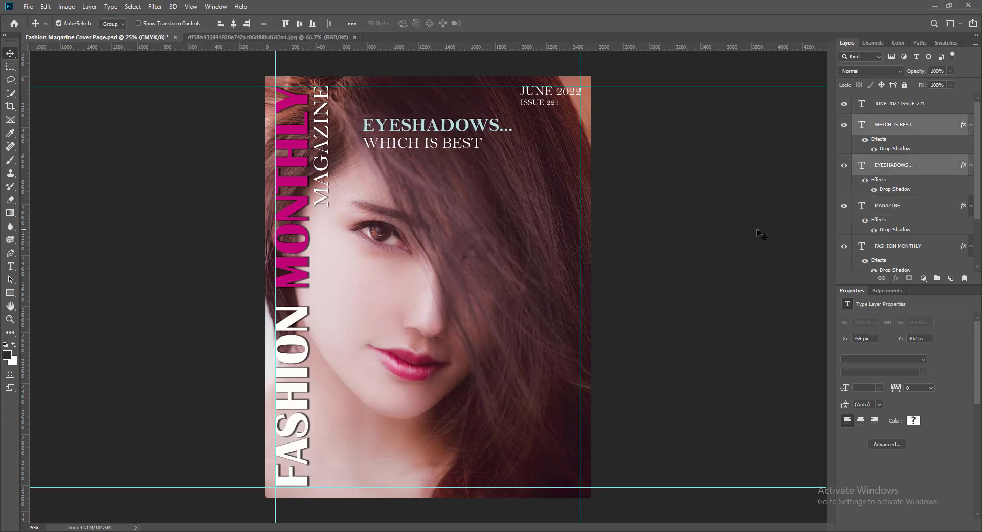
left_click(754, 230)
key("ctrl+s")
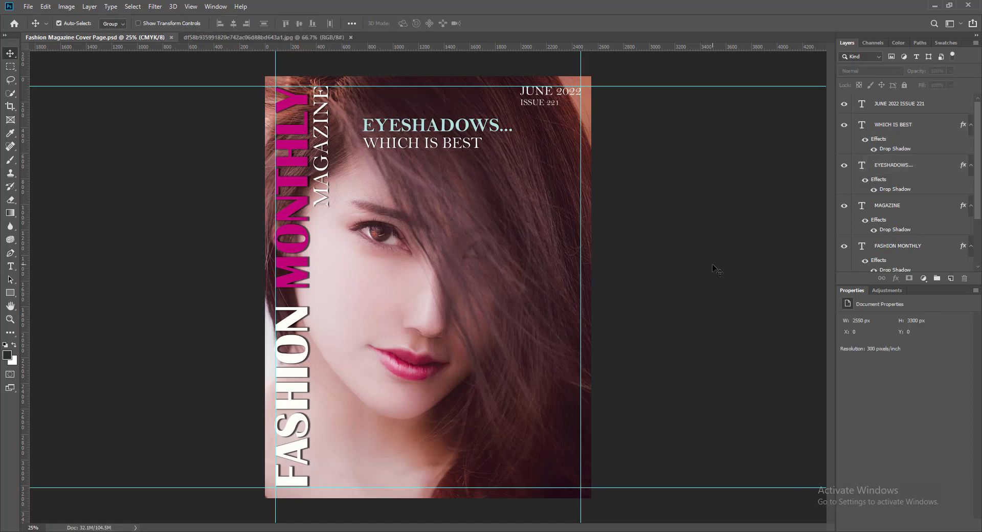
Step: Make the issue date text Bold and indent ISSUE 221 with spaces so it ends flush with JUNE 2022
left_click(522, 103)
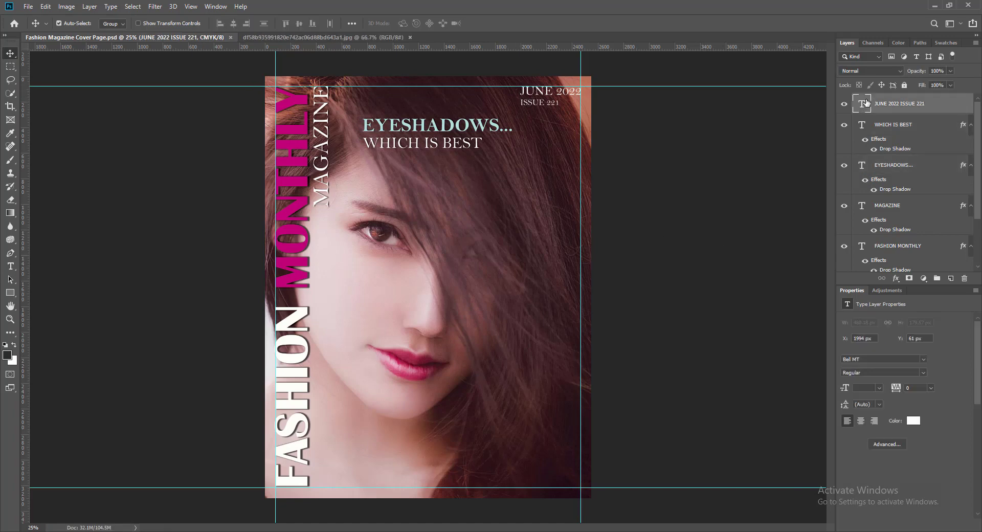
double_click(530, 95)
left_click(223, 23)
left_click(180, 52)
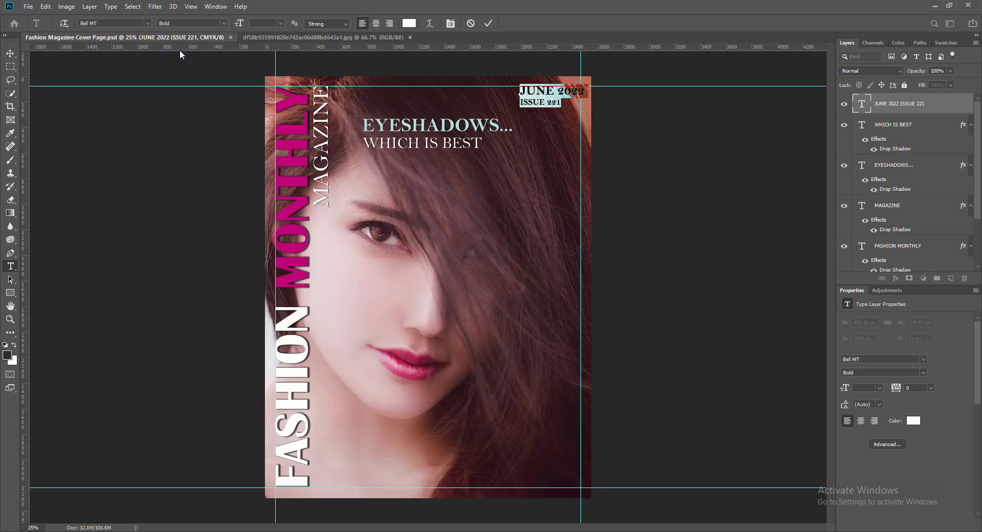
left_click(548, 104)
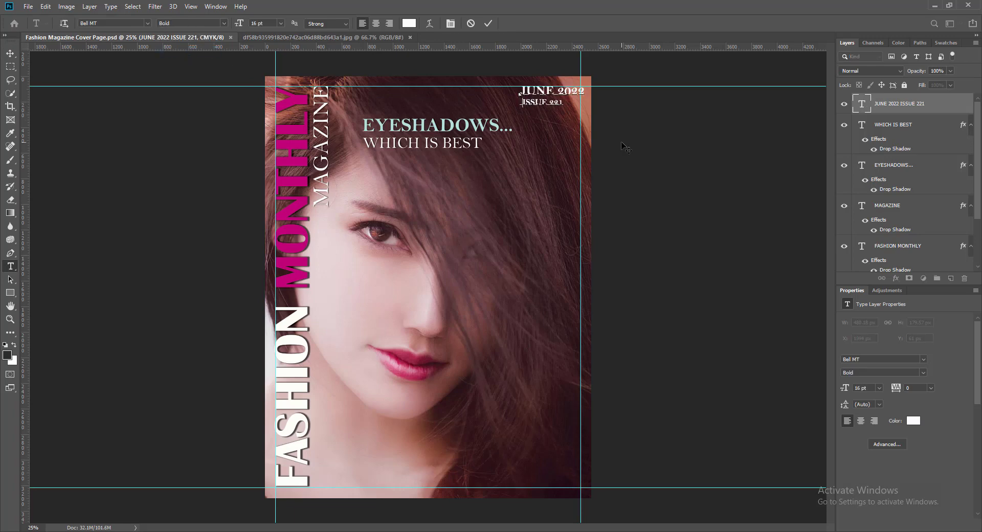
left_click(489, 22)
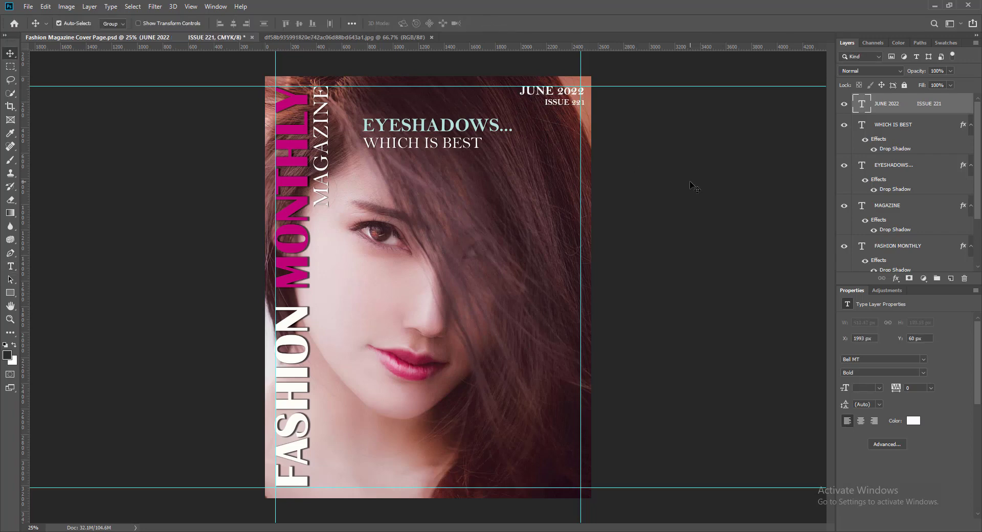
Step: Nudge the issue date text 24 px left so it ends at the right-hand margin guide
key("shift+Left")
key("shift+Left")
key("Left")
key("Left")
key("Left")
key("Left")
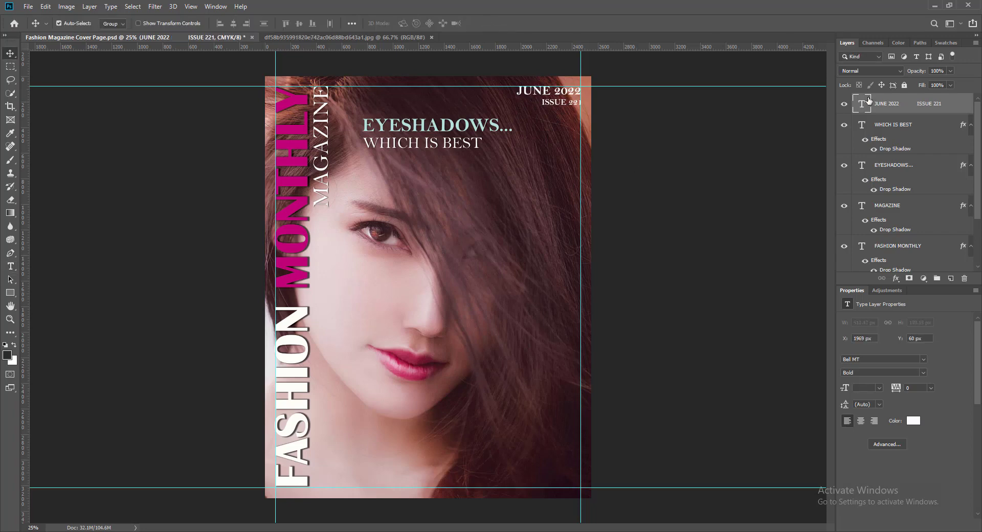
Step: Resize the issue date text, setting JUNE 2022 to 20 pt and ISSUE 221 to 14 pt
double_click(863, 104)
left_click_drag(517, 90, 582, 91)
left_click(281, 23)
left_click(264, 107)
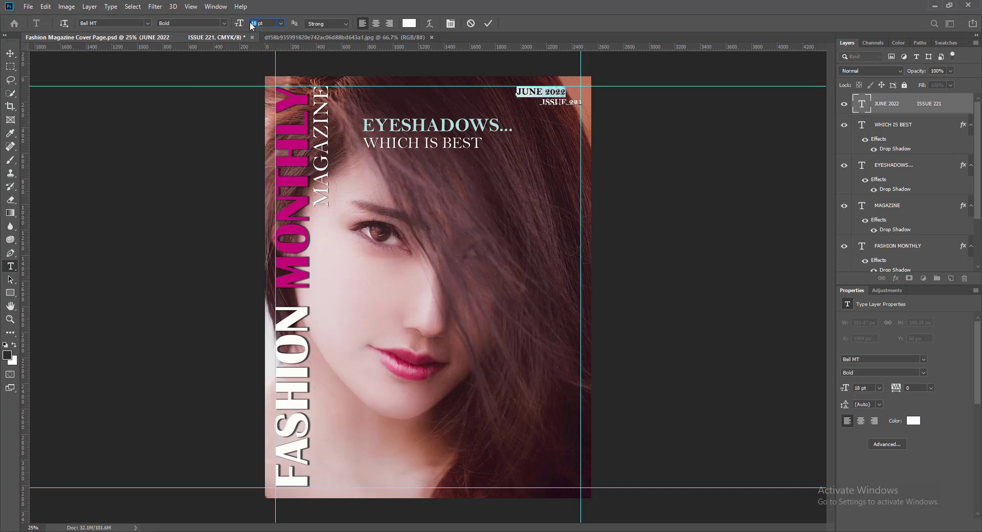
key("Return")
left_click_drag(541, 101, 623, 113)
left_click(281, 24)
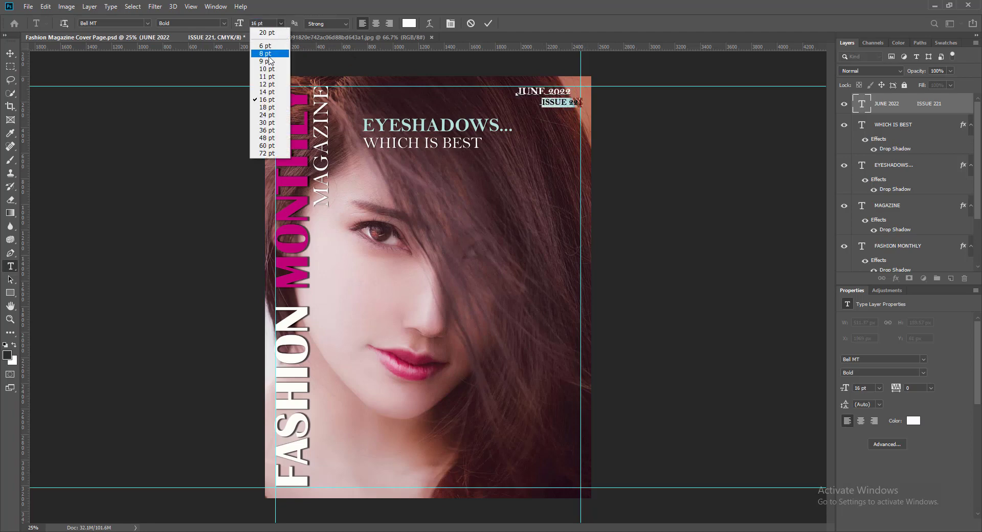
left_click(267, 91)
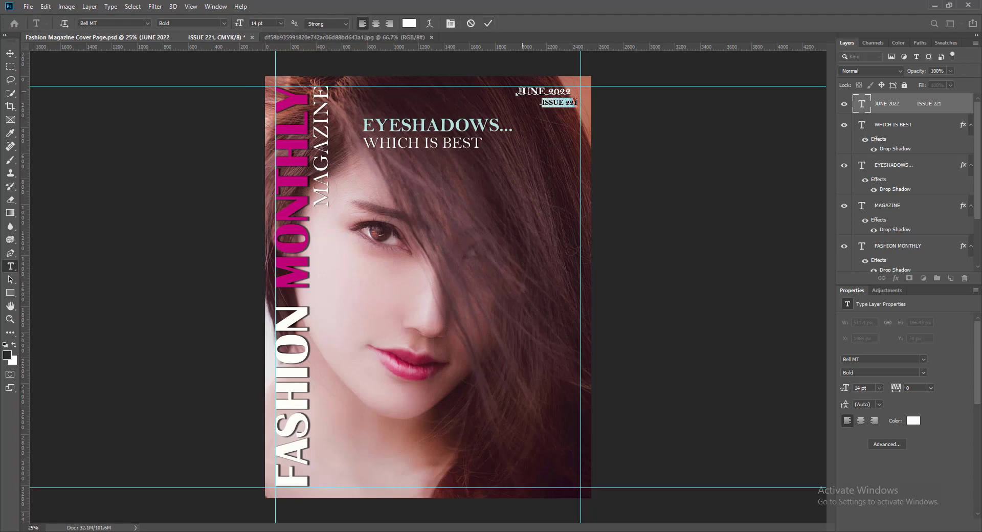
Step: Indent JUNE 2022 and ISSUE 221 with spaces to end at the margin guide, commit, and nudge the text slightly left and up
left_click(518, 93)
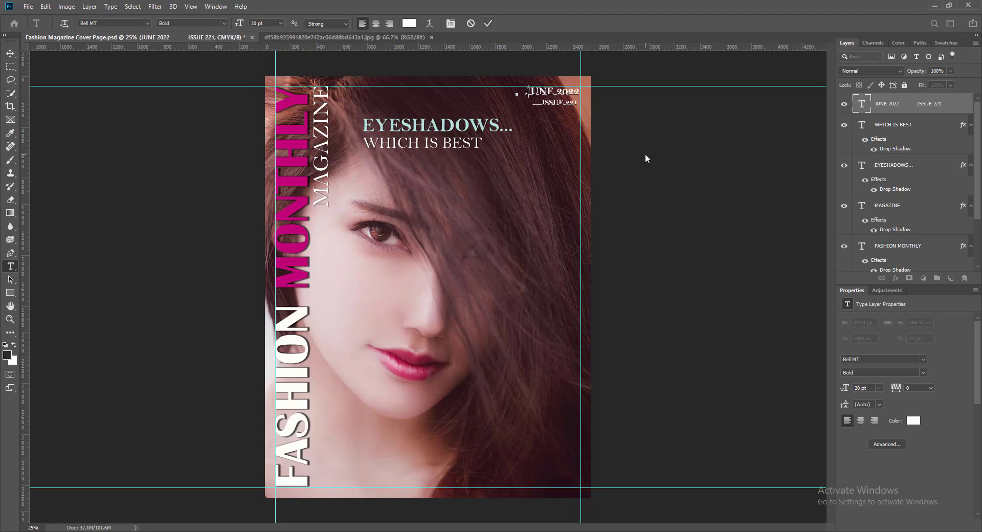
left_click(541, 102)
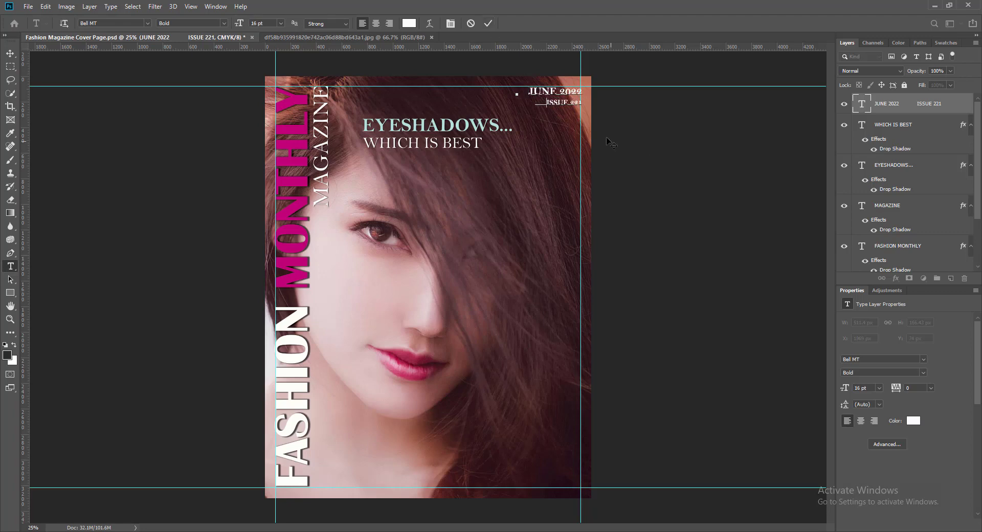
left_click(488, 23)
key("v")
key("Left")
key("Up")
key("Up")
key("Up")
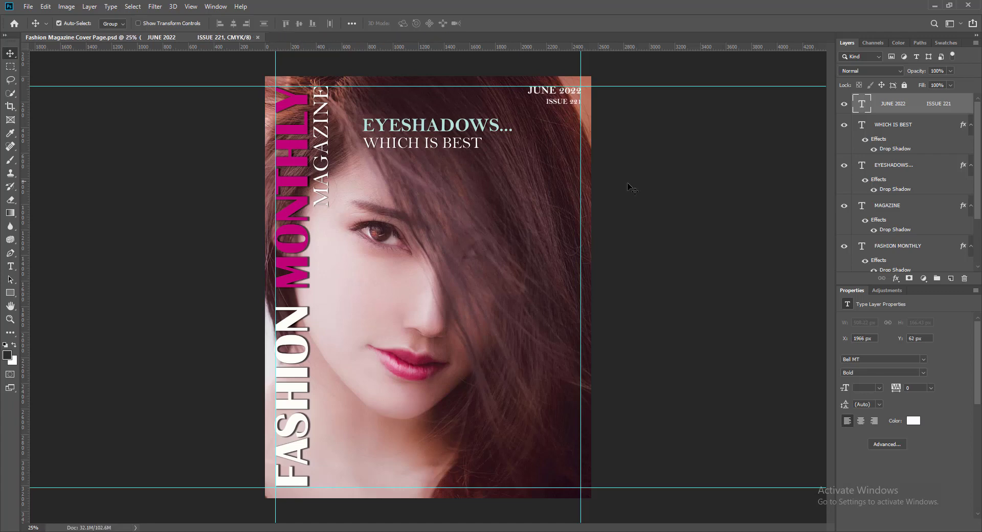
Step: Duplicate the EYESHADOWS... line onto the face below the eye and replace its text with PLUS, EXCLUSIVE, MAKEUP, SAMPLES on four lines
left_click(409, 127)
left_click_drag(410, 127, 376, 254)
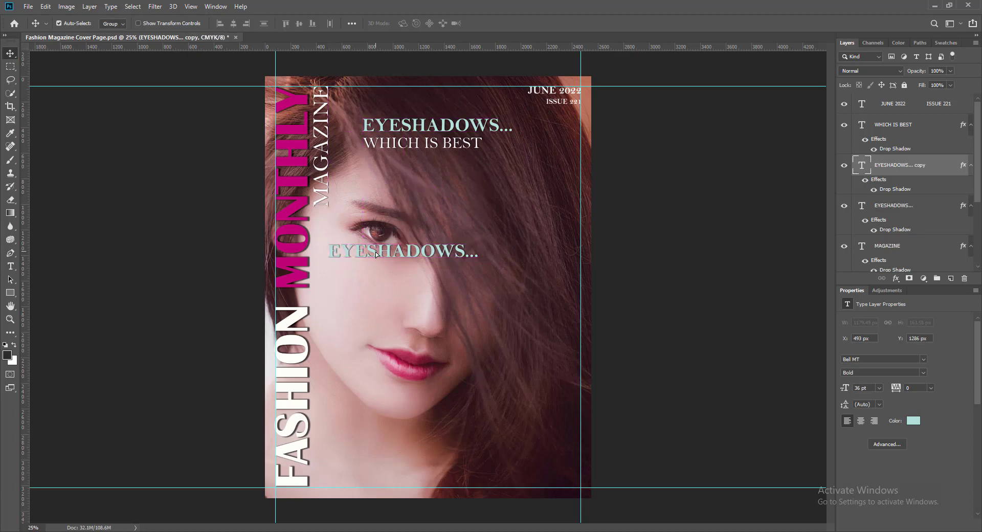
double_click(863, 166)
type("PLUS")
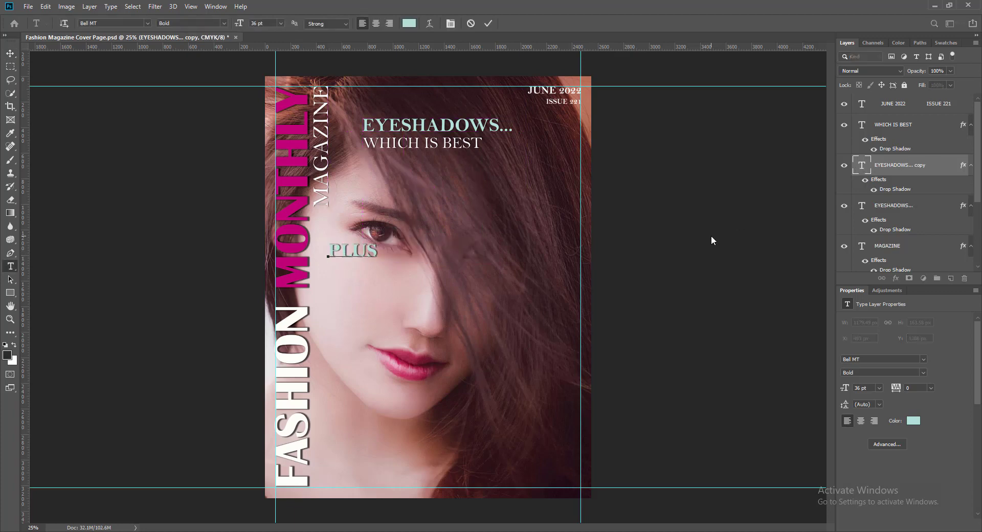
key("Return")
type("EXCLUSI")
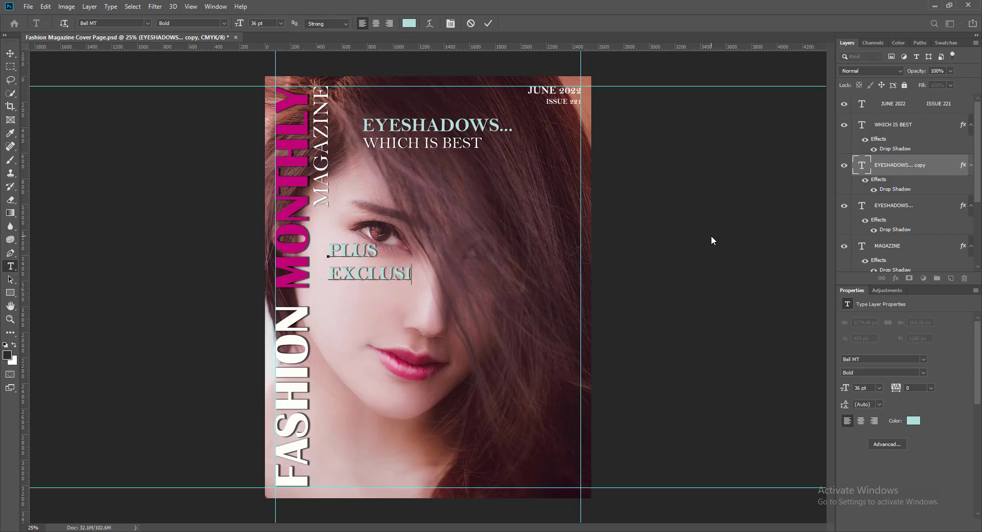
type("VE MAK")
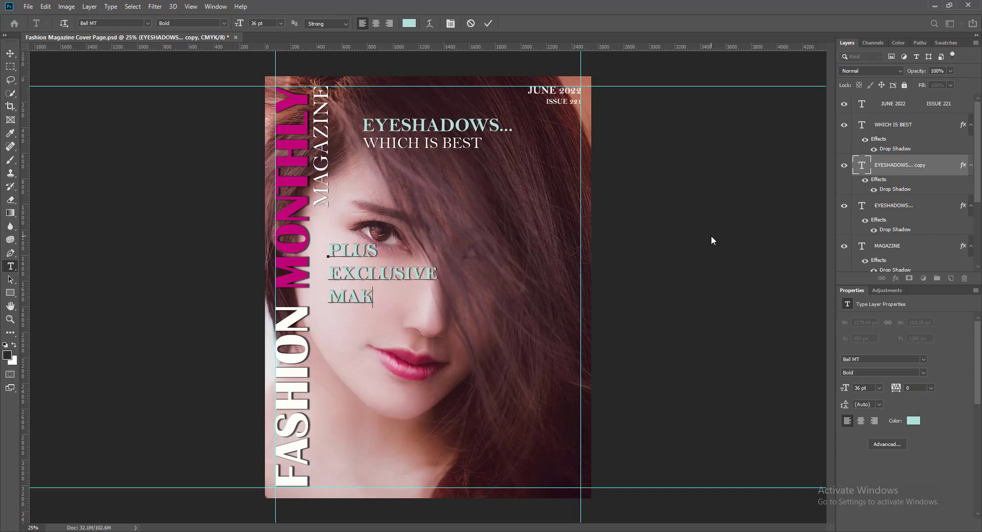
type("EUP SAMPLES")
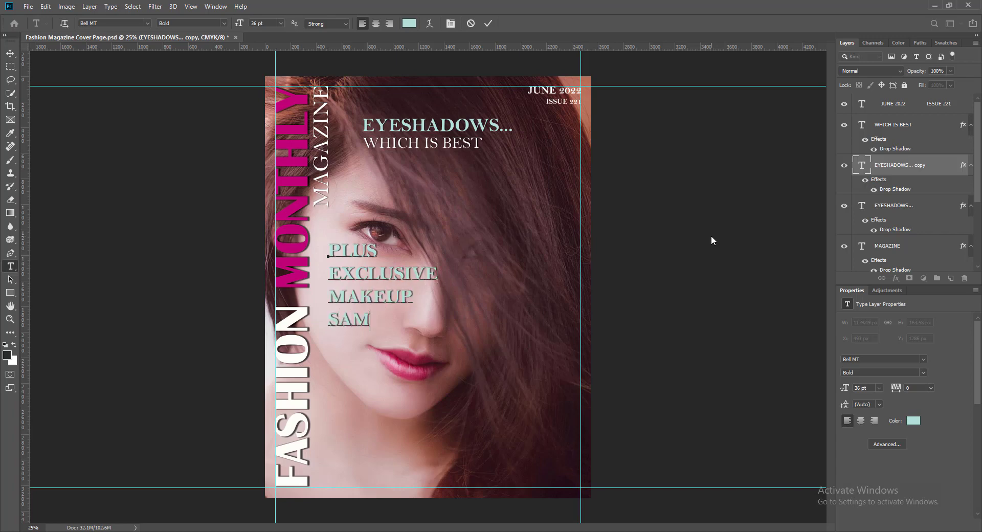
Step: Color all four lines of the PLUS EXCLUSIVE MAKEUP SAMPLES text white
left_click_drag(330, 249, 418, 320)
left_click(409, 23)
left_click(462, 206)
left_click(675, 201)
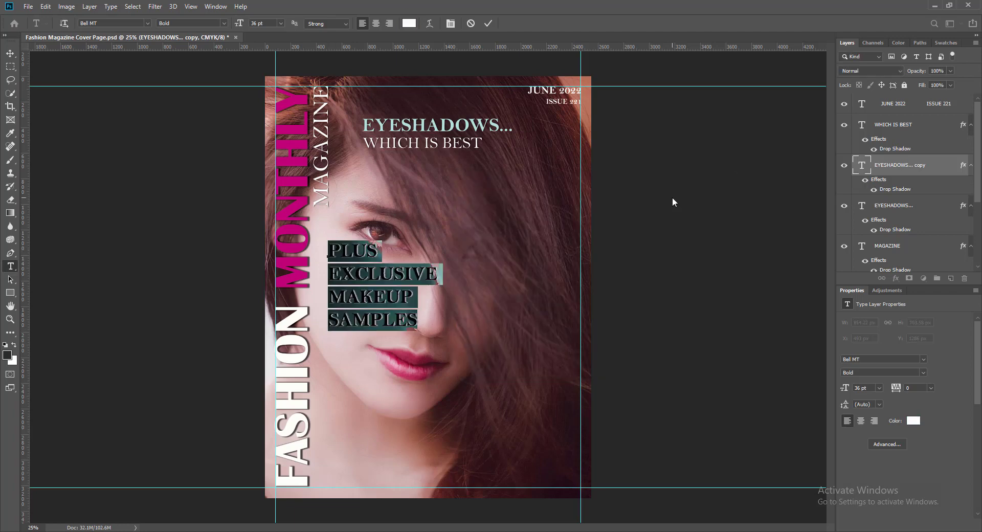
left_click(355, 275)
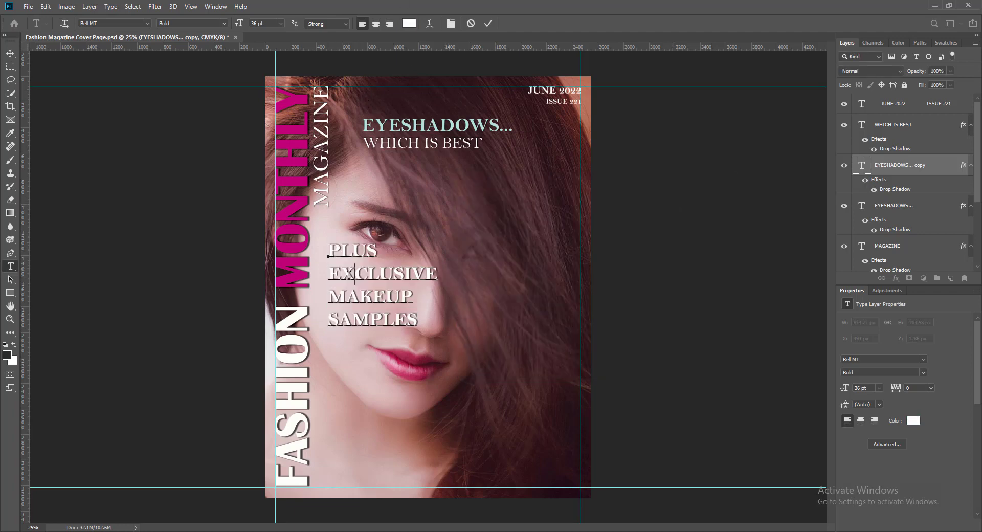
Step: Set the word EXCLUSIVE in Berlin Sans FB Demi Bold at 42 pt and commit the text
left_click_drag(328, 274, 438, 275)
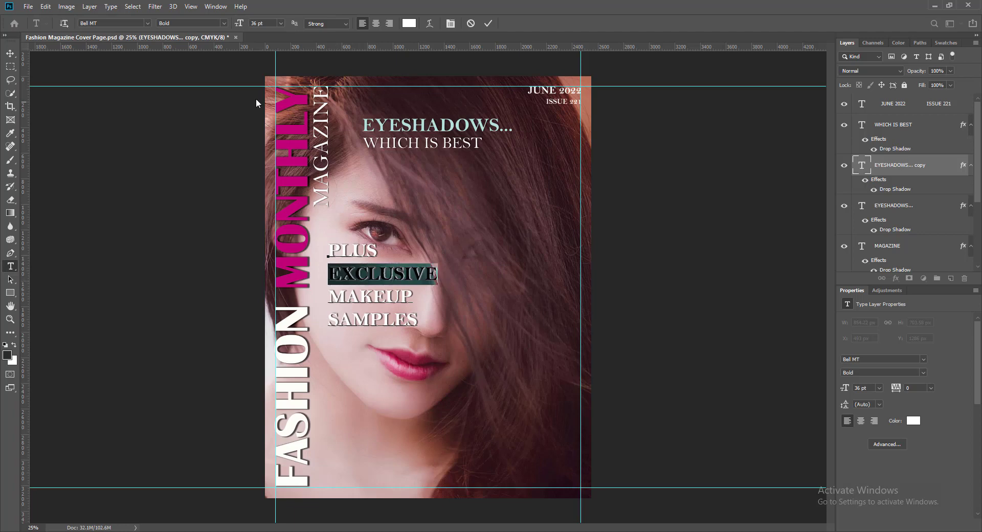
left_click(280, 24)
left_click(149, 24)
left_click(149, 24)
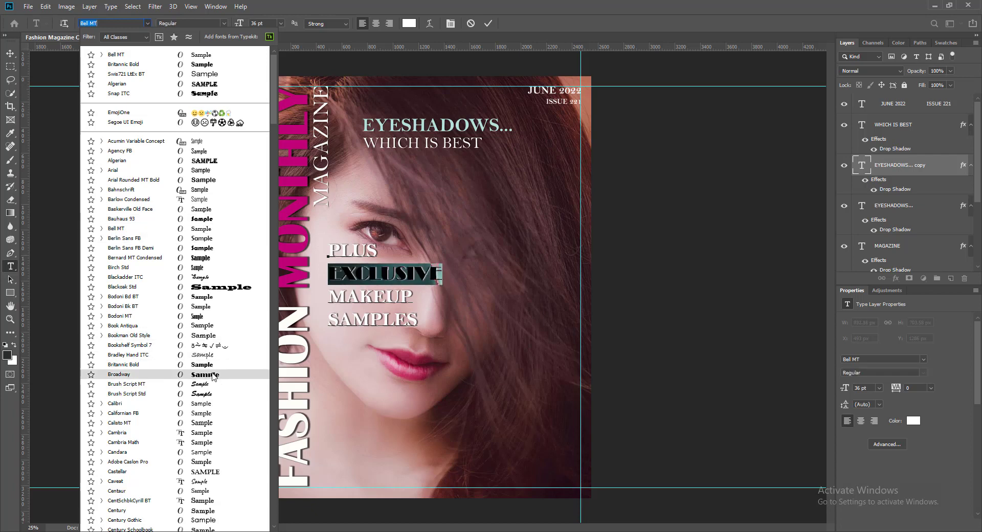
left_click(200, 248)
left_click(282, 24)
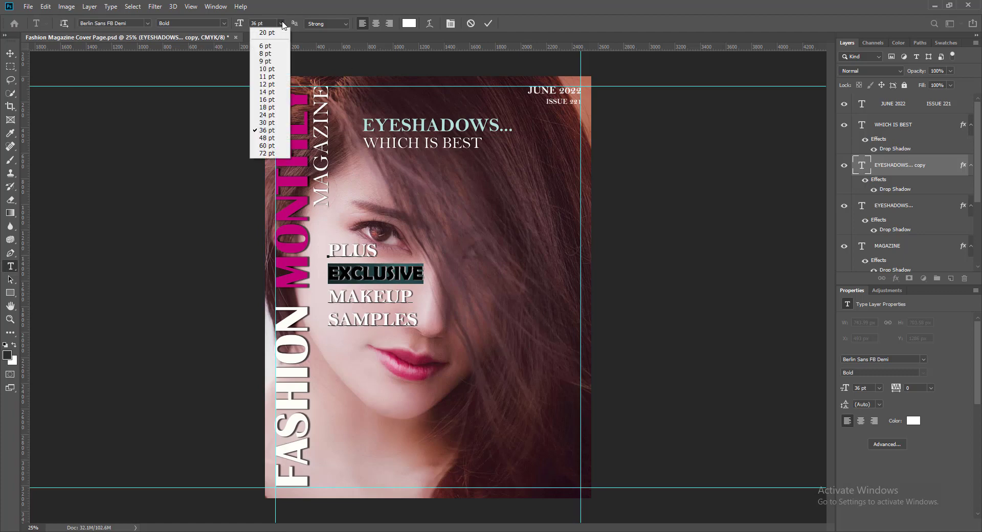
left_click(266, 138)
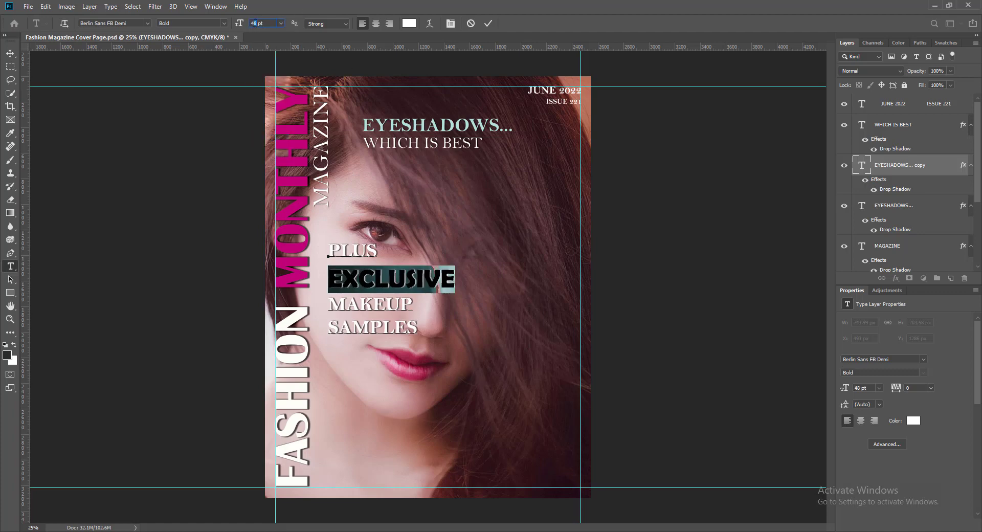
key("Return")
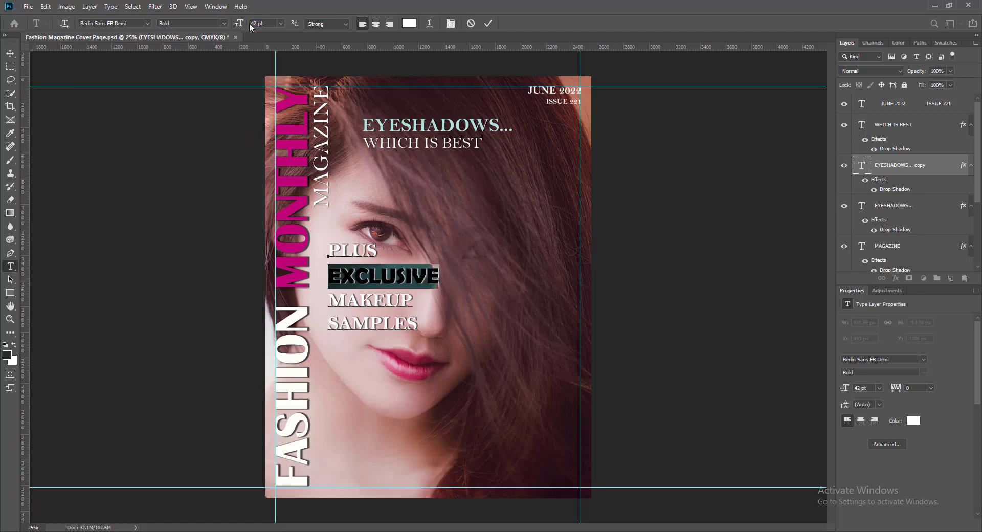
left_click(489, 28)
key("v")
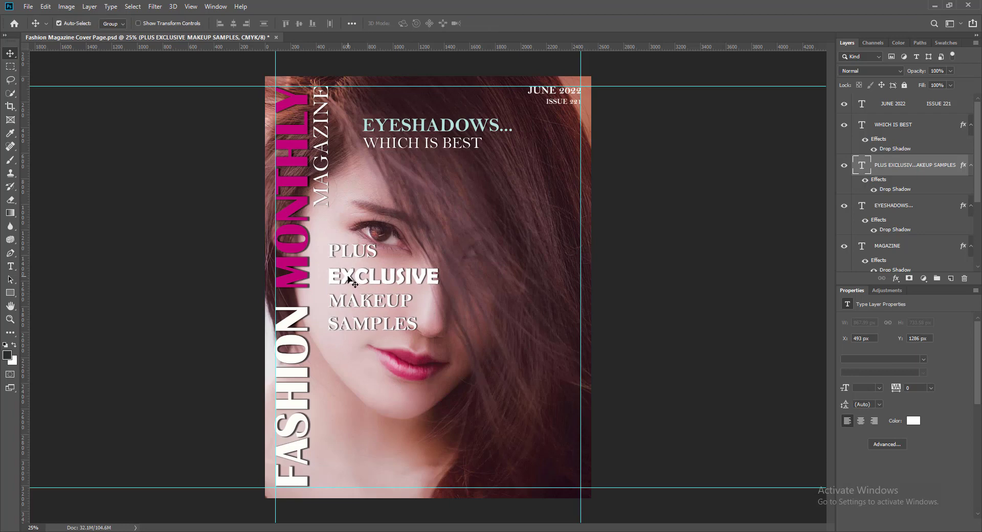
Step: Move the PLUS EXCLUSIVE MAKEUP SAMPLES block up and left to about X 434, Y 1187 px and scale it down to about 90%
left_click_drag(353, 279, 345, 266)
key("ctrl+plus")
scroll(500, 273, "up", 2)
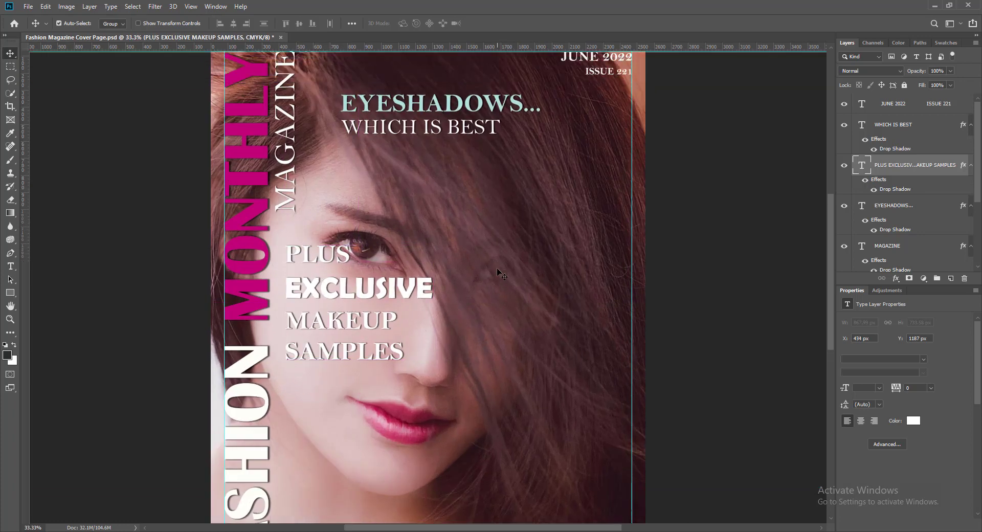
scroll(500, 274, "down", 1)
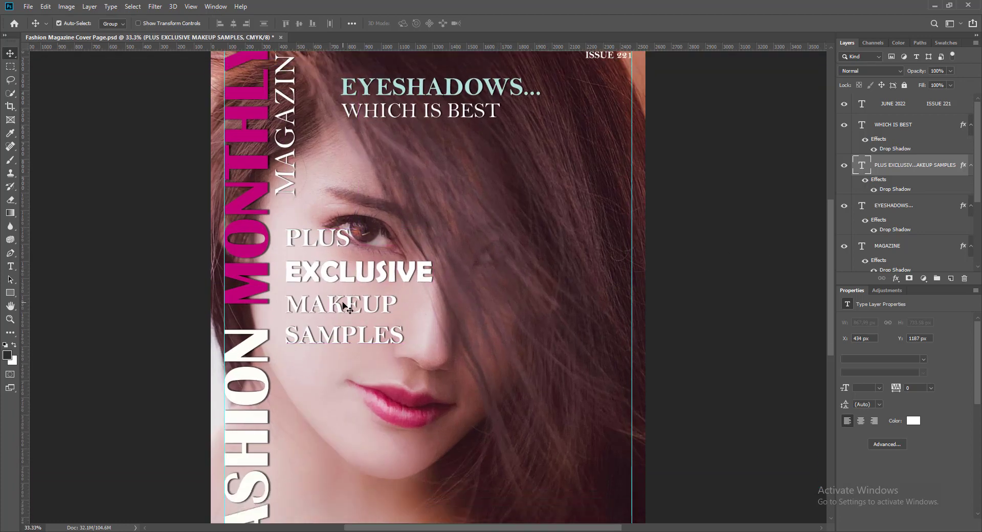
key("ctrl+t")
left_click_drag(432, 349, 419, 336)
left_click(490, 23)
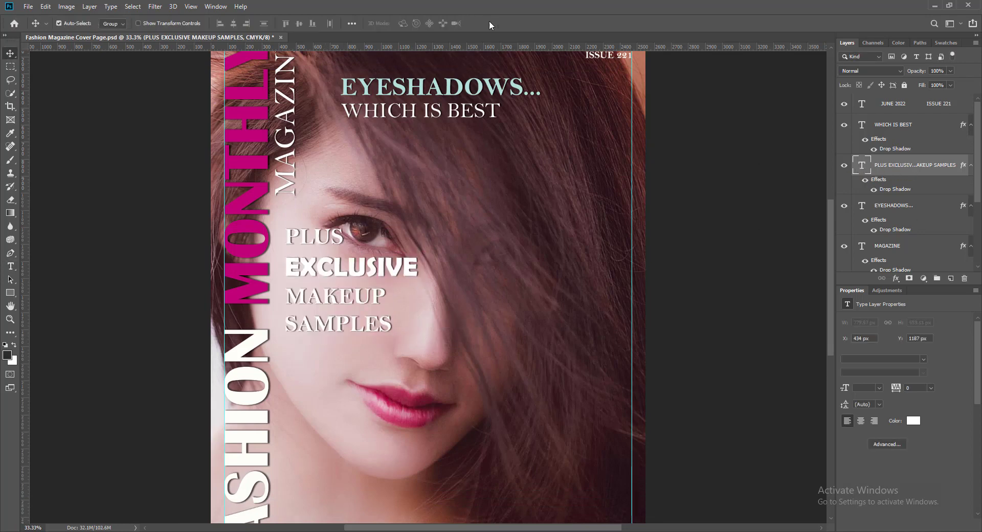
Step: Set the PLUS EXCLUSIVE MAKEUP SAMPLES drop shadow to 9 px distance, 9% spread and 6 px size
right_click(861, 165)
left_click(868, 171)
left_click(424, 335)
double_click(633, 227)
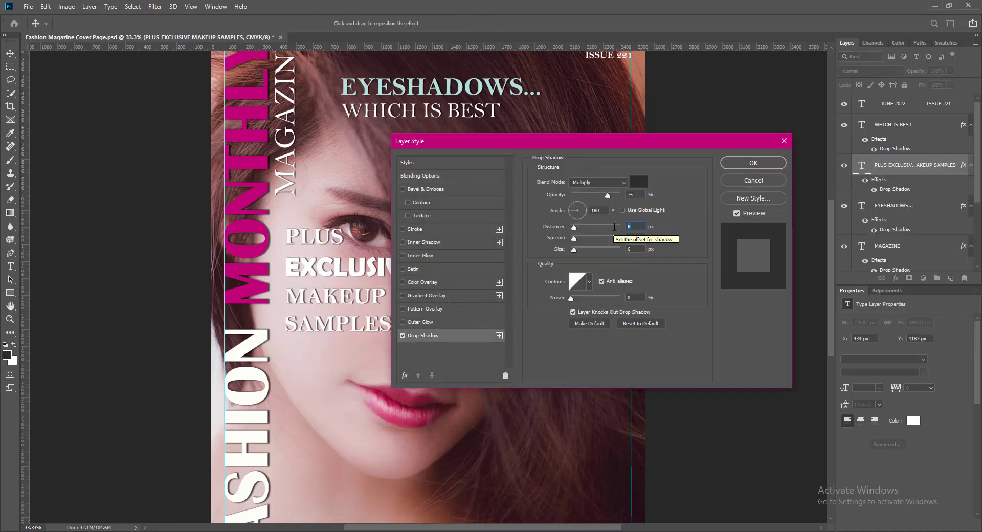
type("9")
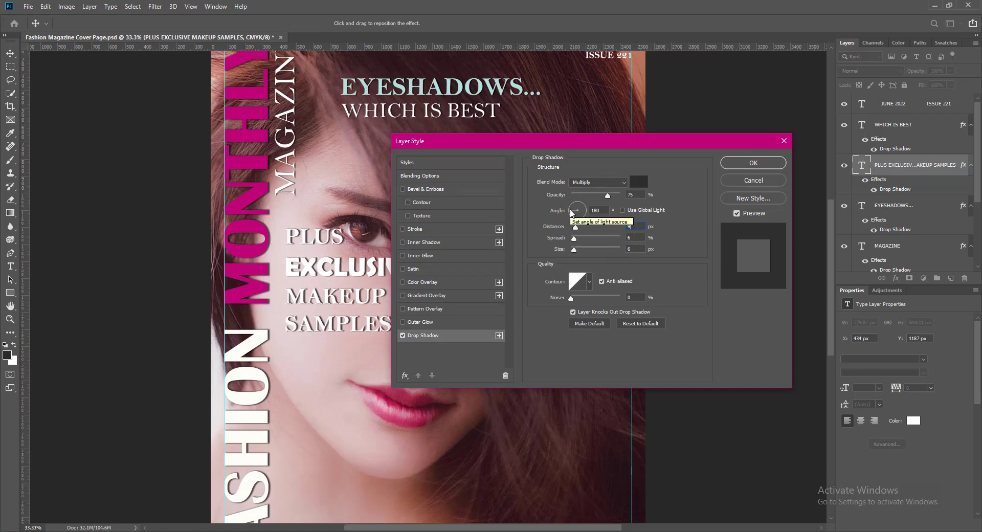
double_click(632, 238)
type("9")
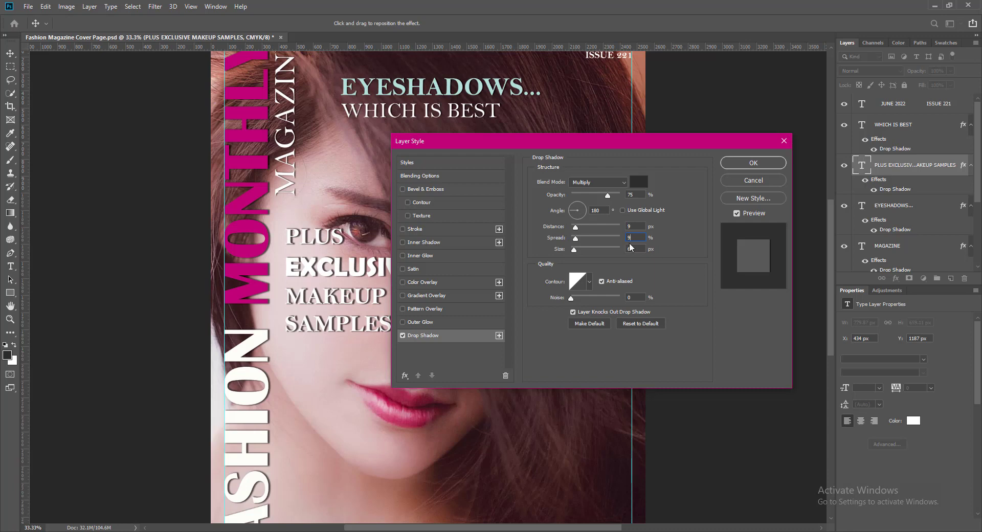
type("6")
left_click(754, 162)
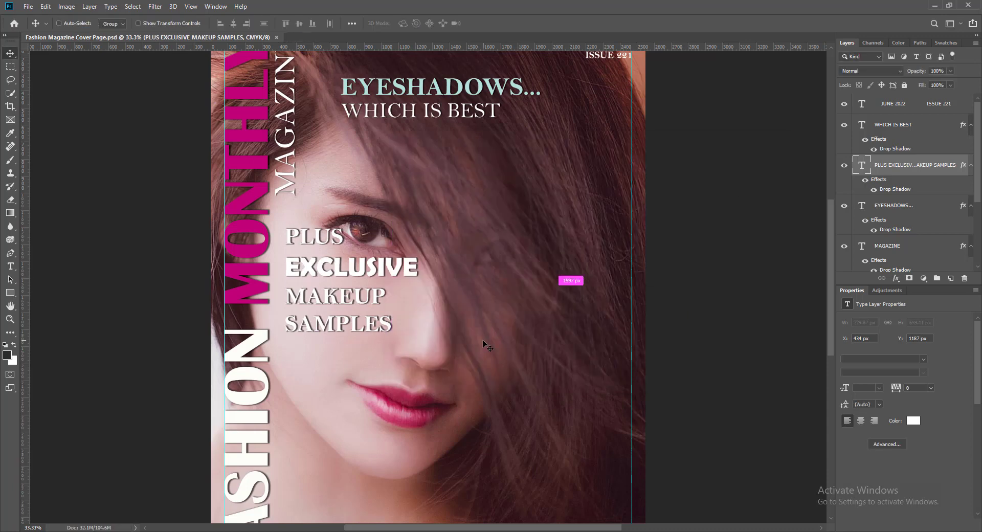
Step: Scale the PLUS EXCLUSIVE MAKEUP SAMPLES block down to about 93%, keeping its upper-left corner in place
key("ctrl+t")
left_click_drag(417, 338, 405, 326)
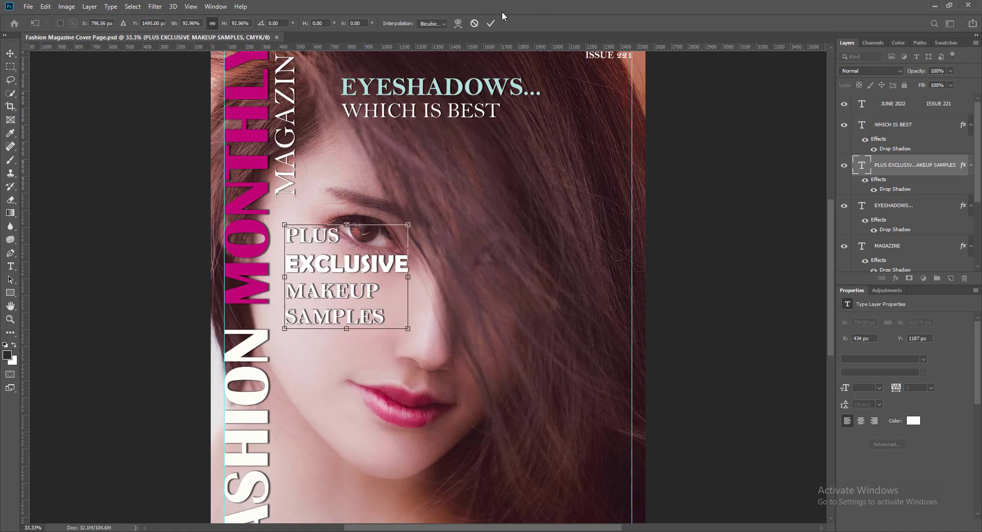
left_click(490, 23)
scroll(561, 242, "down", 3)
scroll(560, 242, "up", 3)
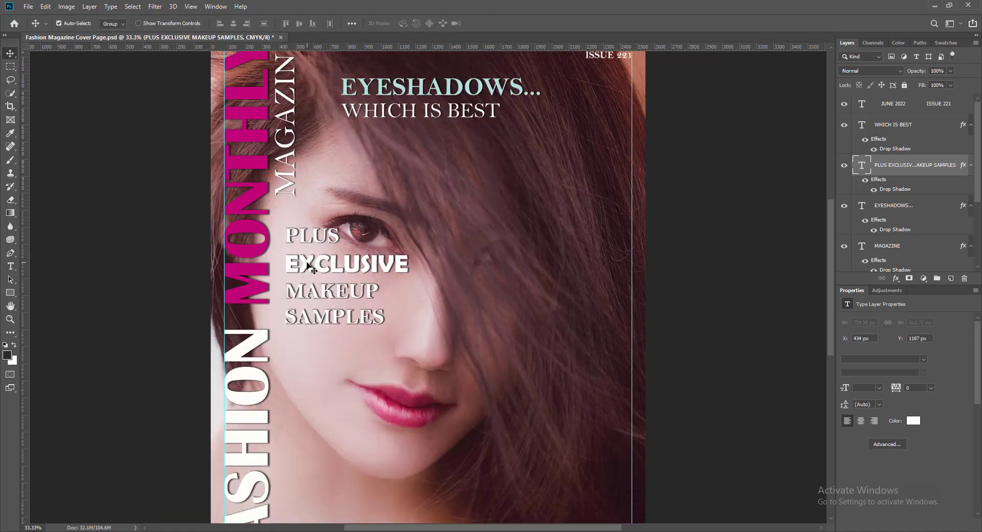
Step: Duplicate the PLUS EXCLUSIVE MAKEUP SAMPLES block over the hair beside the right margin guide and right-align the copy's text
left_click_drag(310, 267, 529, 317)
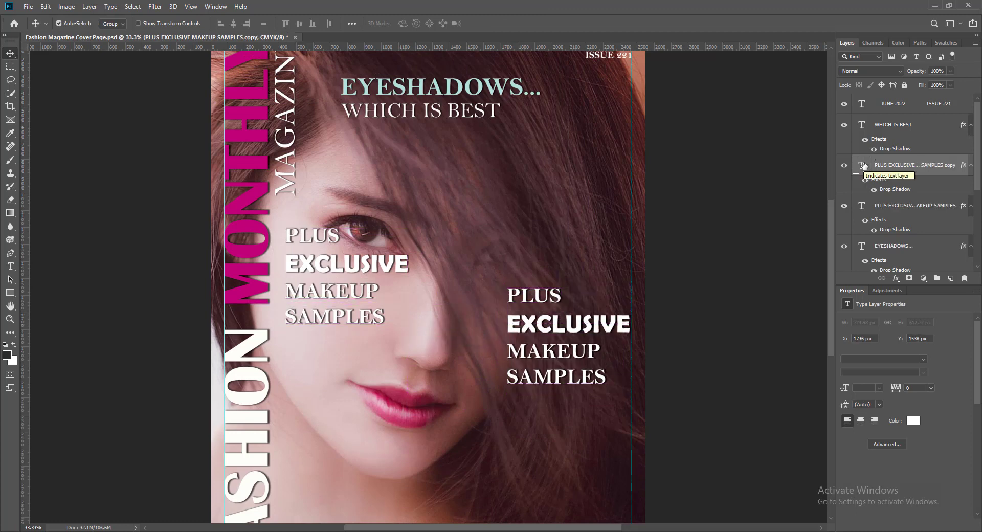
double_click(861, 165)
left_click(390, 23)
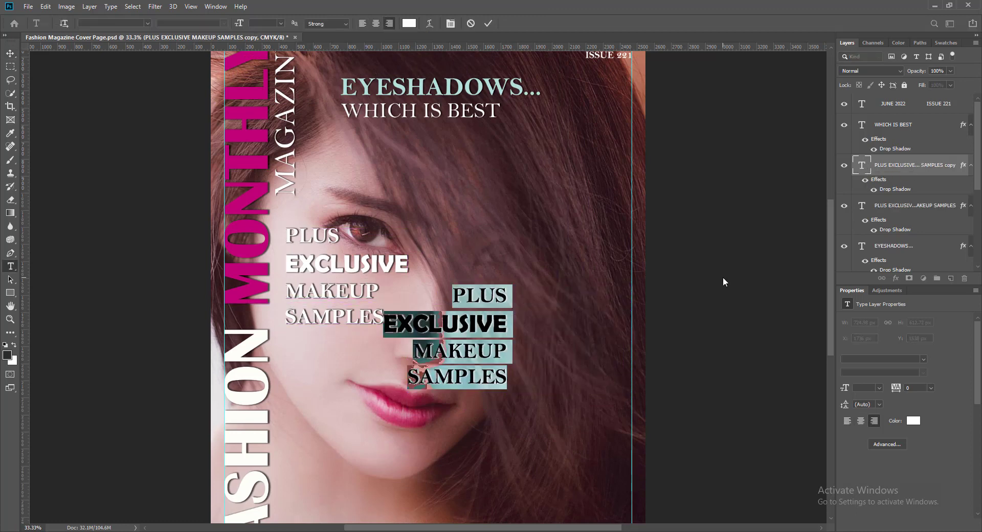
Step: Replace the copied text with NO SURGERY, REQUIRED!, makeup tricks that, will take off years on four lines
type("NO SURGERY")
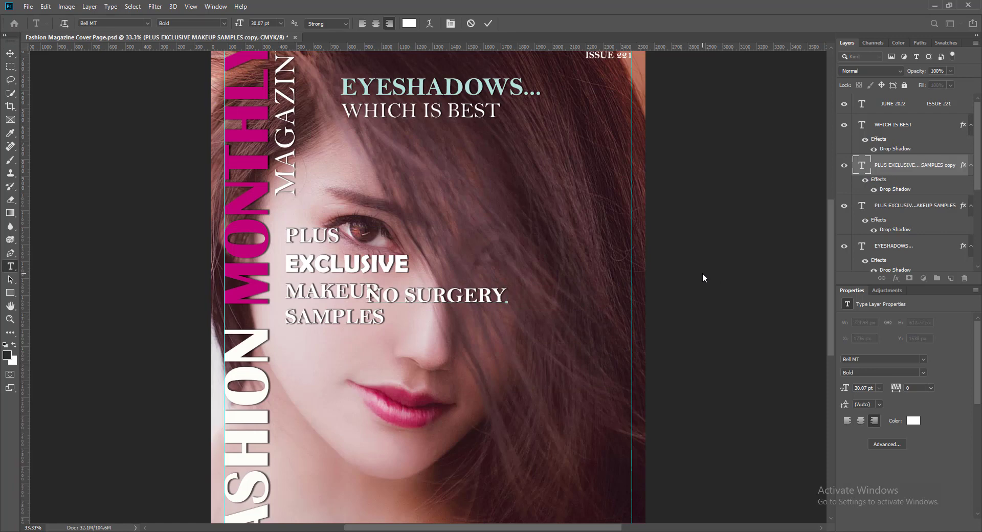
key("Return")
type("REQUIRED! ")
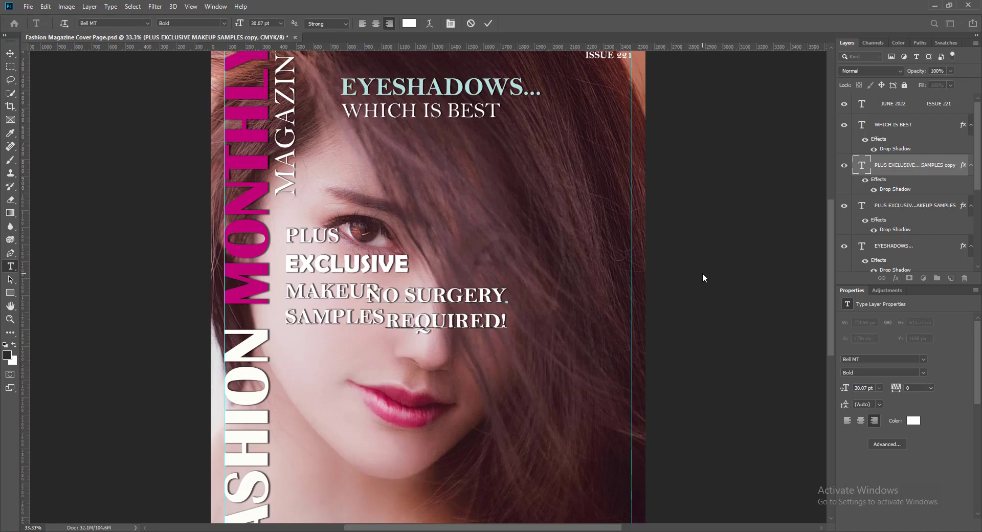
type("makeup tricks that")
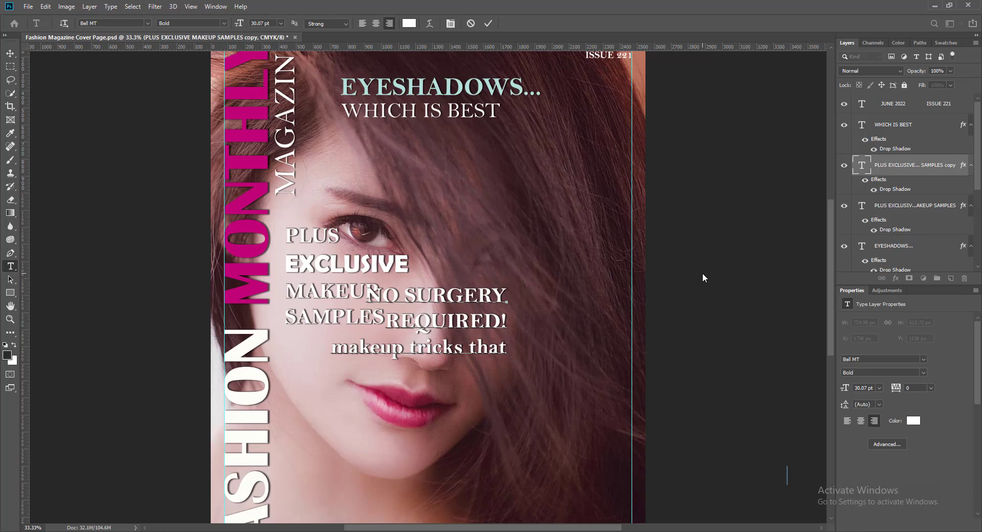
key("Return")
type("will take off  years")
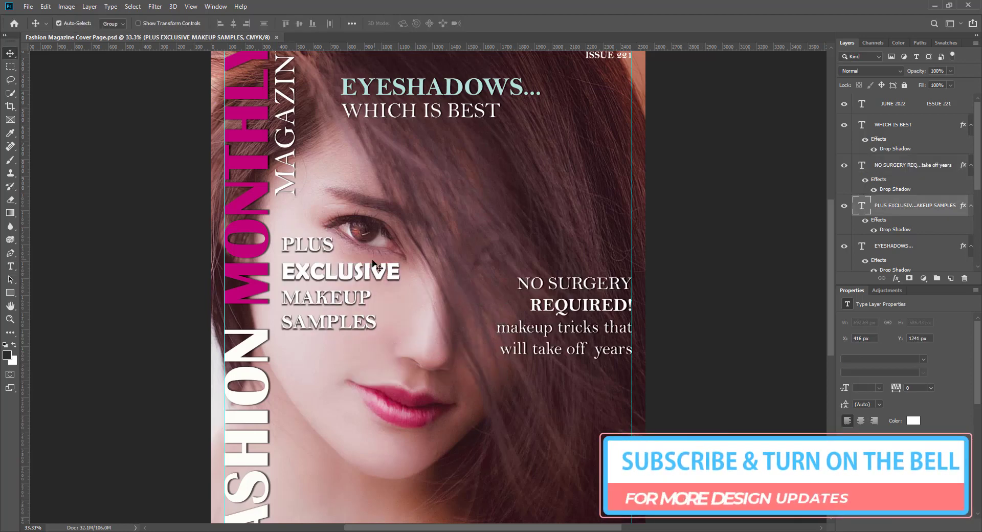
Step: Reduce the drop shadow distance of the PLUS EXCLUSIVE MAKEUP SAMPLES text to 3 px
double_click(909, 210)
left_click(439, 336)
left_click_drag(578, 227, 576, 227)
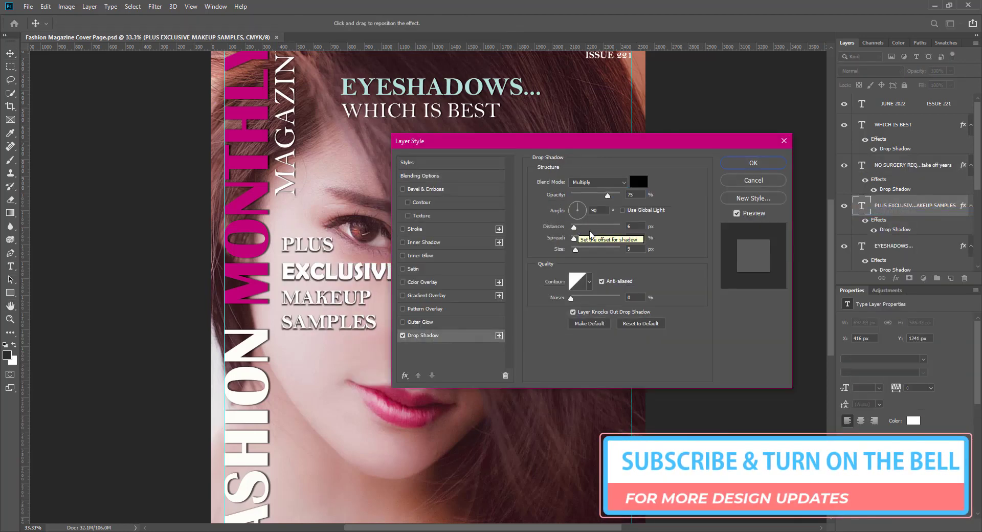
left_click(634, 237)
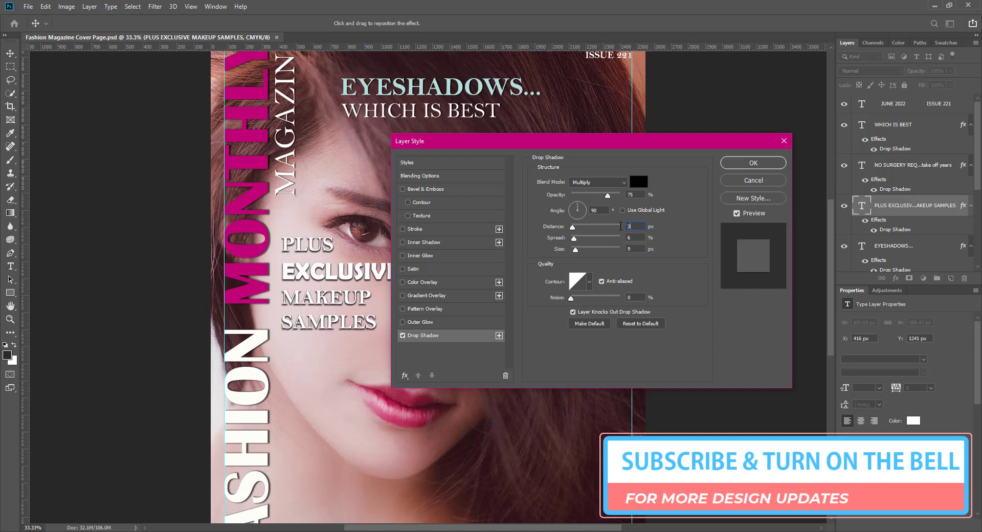
left_click(760, 161)
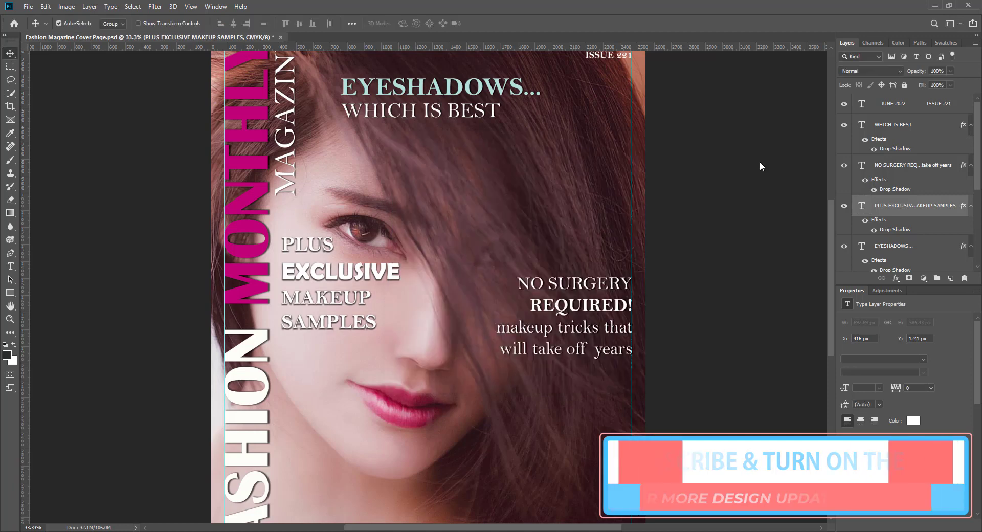
Step: Nudge the PLUS EXCLUSIVE MAKEUP SAMPLES block left to about X 407 px and save the document
left_click_drag(304, 249, 301, 249)
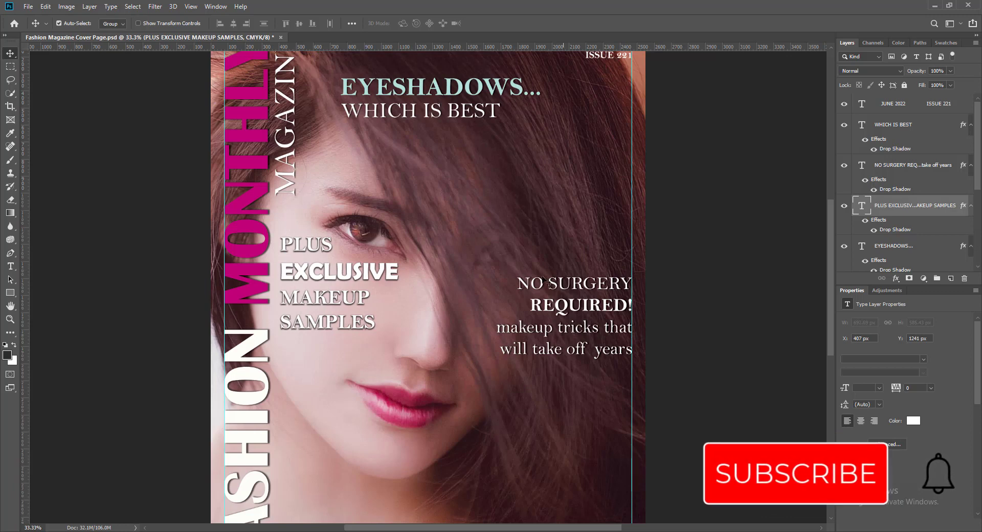
key("ctrl+s")
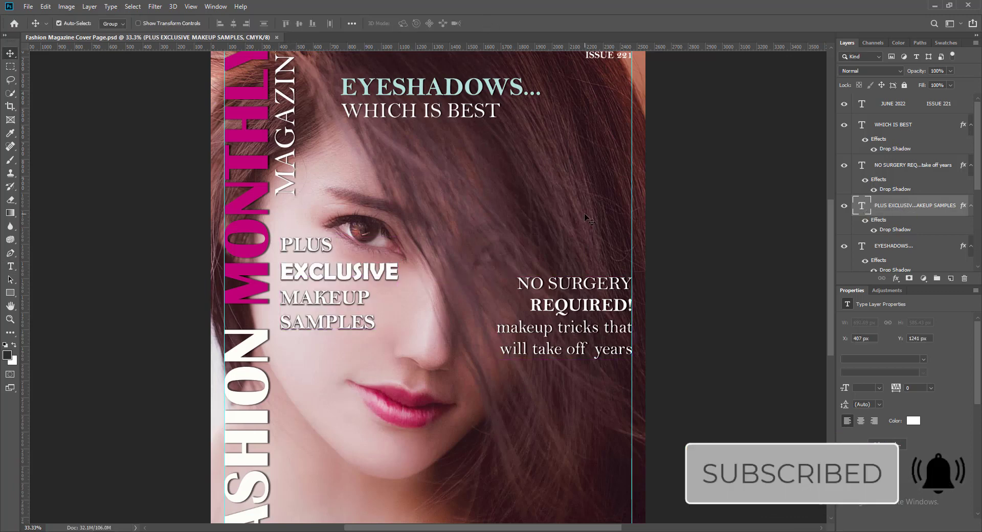
Step: Duplicate the NO SURGERY REQUIRED! text block straight down, below the original along the right margin guide
scroll(717, 354, "down", 4)
scroll(715, 355, "up", 3)
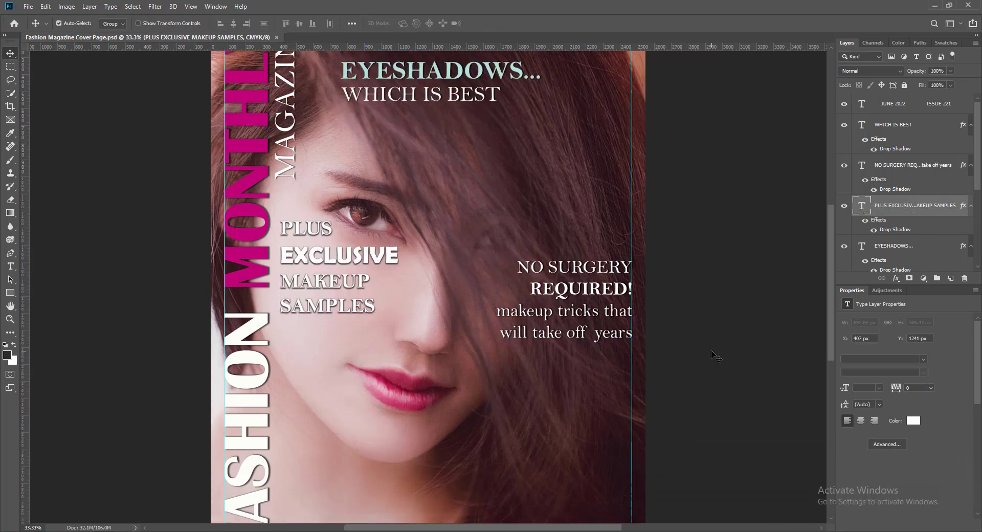
scroll(715, 356, "down", 3)
left_click(561, 221)
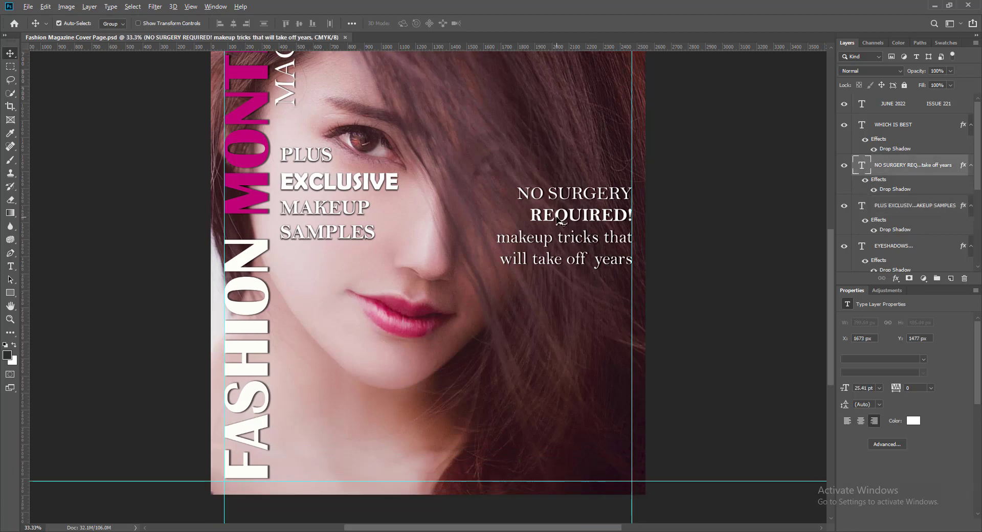
left_click_drag(561, 221, 561, 342)
Step: Replace the lower copy's text with IN THIS ISSUE, HOW TO GET THAT, “PERFECT” LOOK on three lines
double_click(601, 342)
type("in")
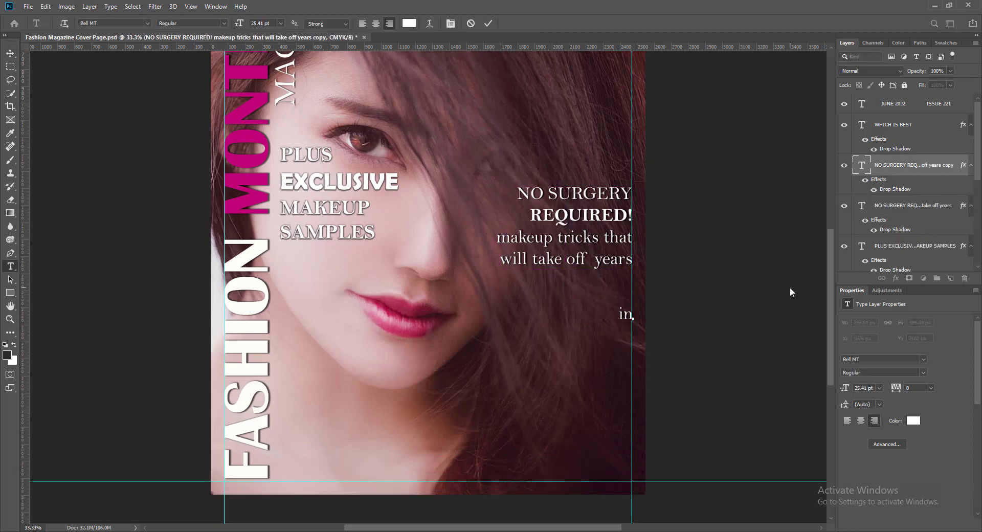
key("BackSpace")
key("BackSpace")
type("IN THIS ISSUE")
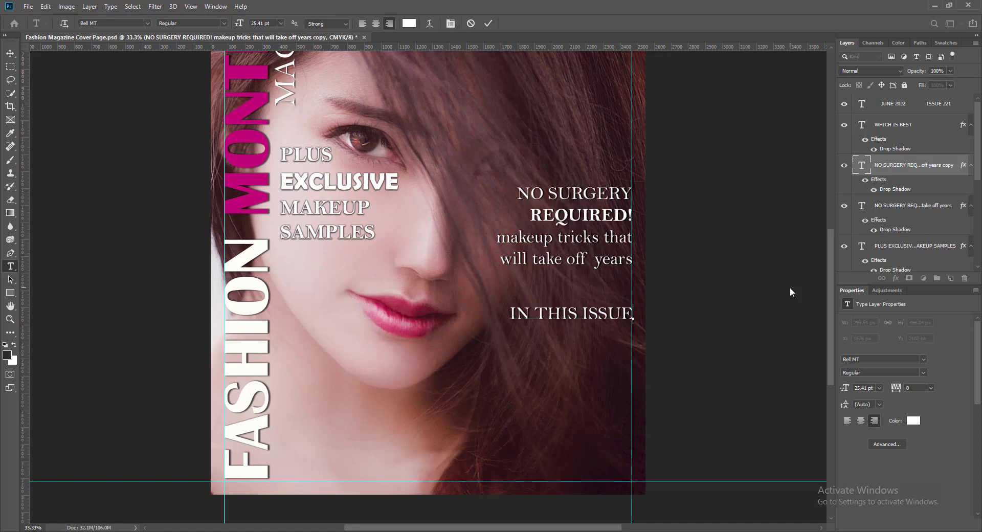
key("Return")
type("HOW TO ")
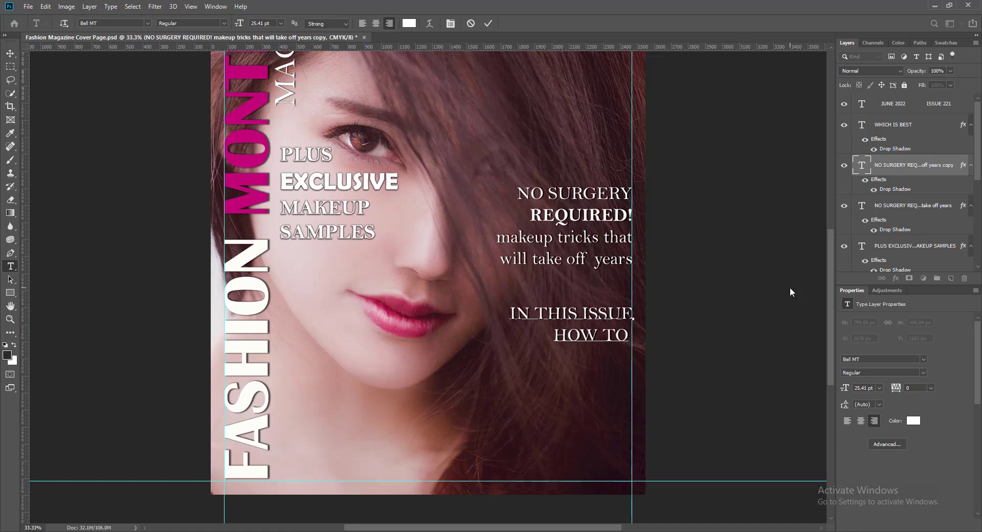
type("GET THAT “PERFECT” LOOK")
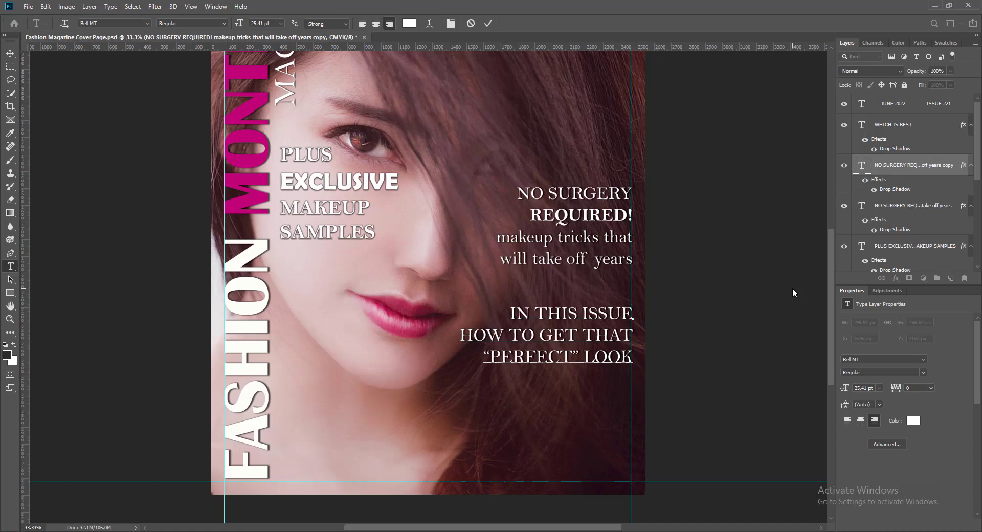
Step: Set the IN THIS ISSUE line in the Bernard MT Condensed font
left_click_drag(509, 313, 650, 314)
left_click(148, 23)
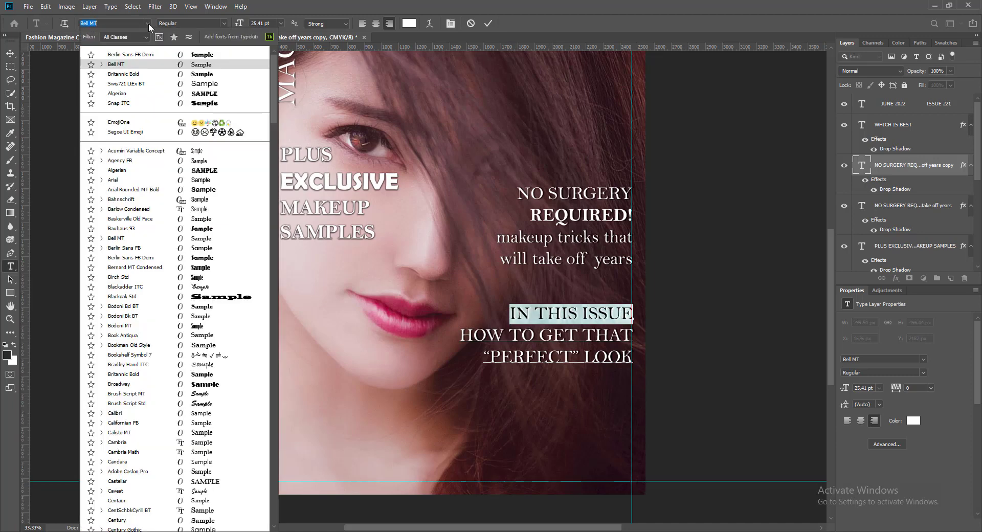
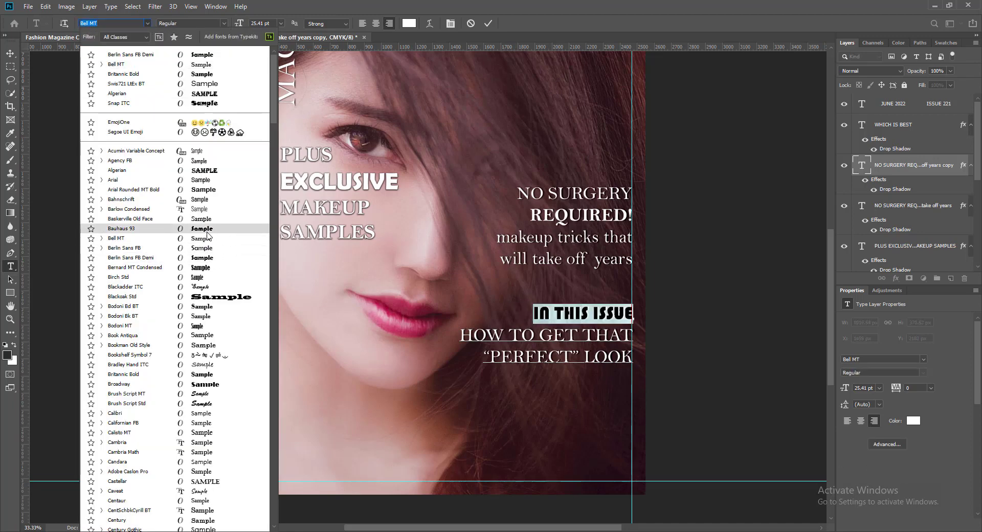
left_click(203, 268)
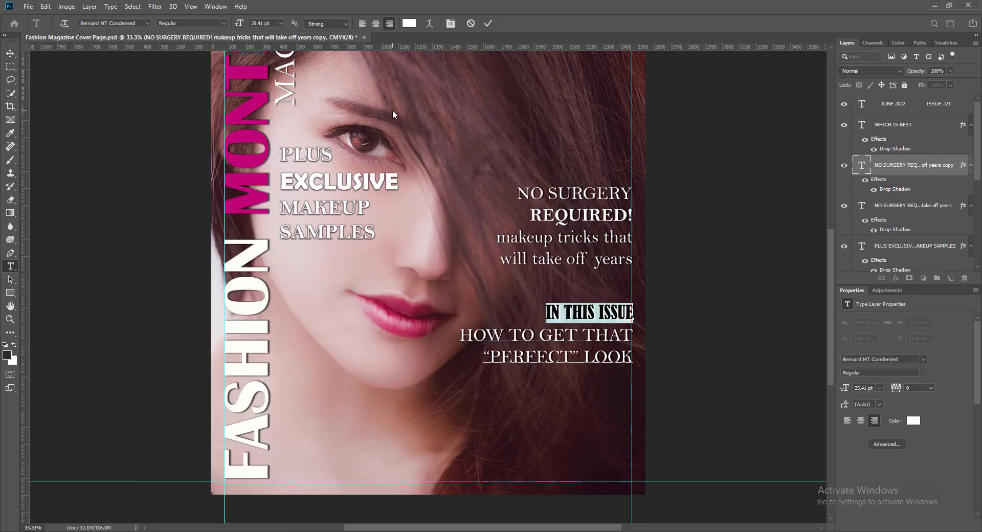
Step: Color the IN THIS ISSUE line a bright golden orange-yellow
left_click(411, 24)
left_click(604, 318)
left_click(588, 206)
left_click_drag(601, 185, 338, 203)
left_click(327, 223)
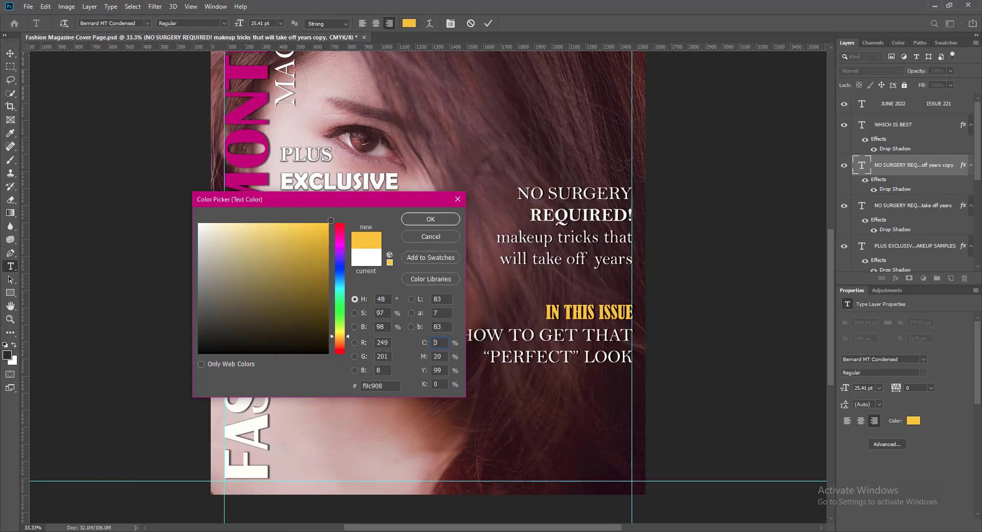
left_click_drag(339, 335, 339, 338)
left_click(430, 219)
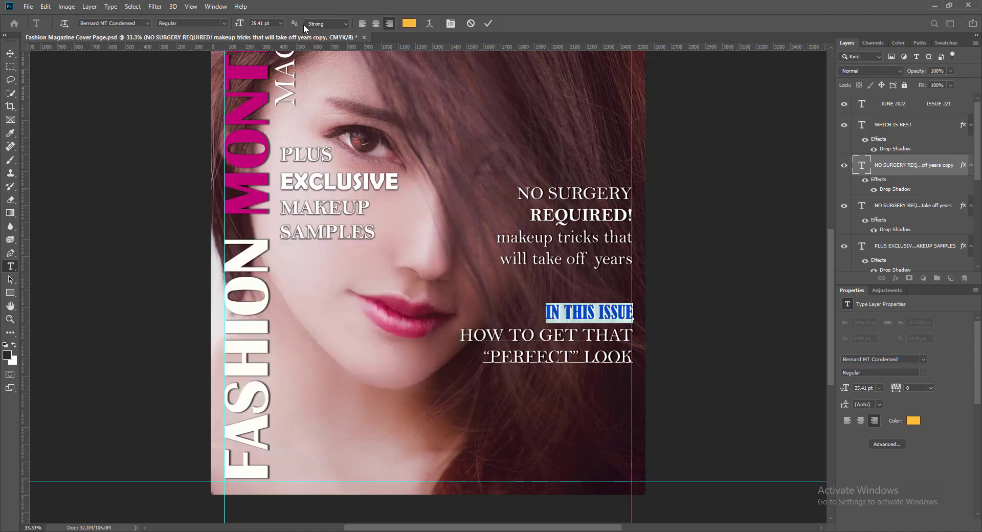
Step: Size IN THIS ISSUE at 24 pt and the two HOW TO GET THAT “PERFECT” LOOK lines at 18 pt, and commit the text
left_click(281, 23)
left_click(269, 113)
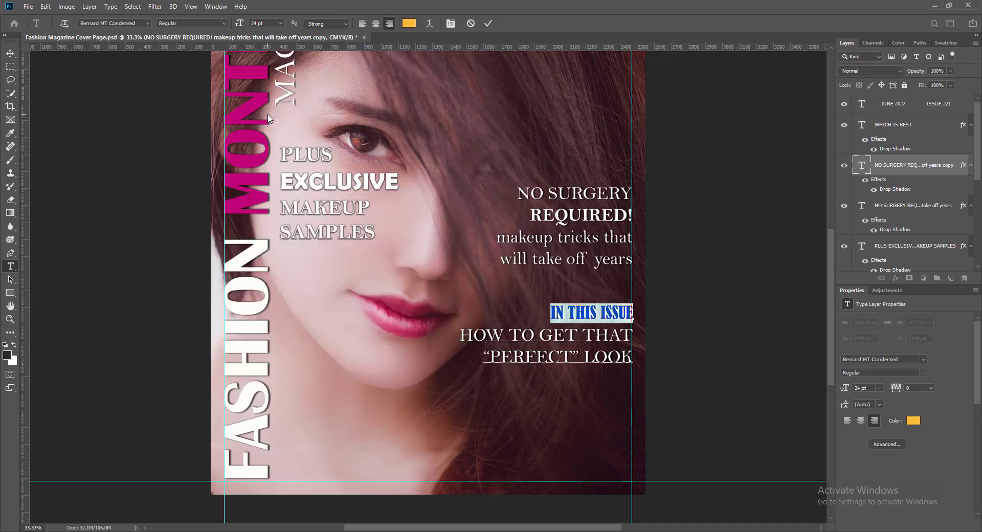
left_click_drag(466, 336, 680, 341)
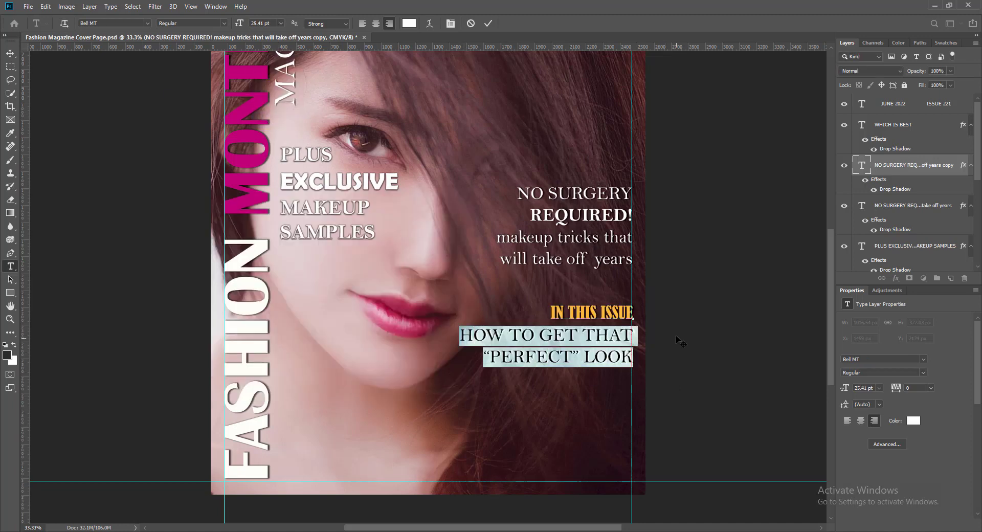
left_click(280, 23)
left_click(262, 107)
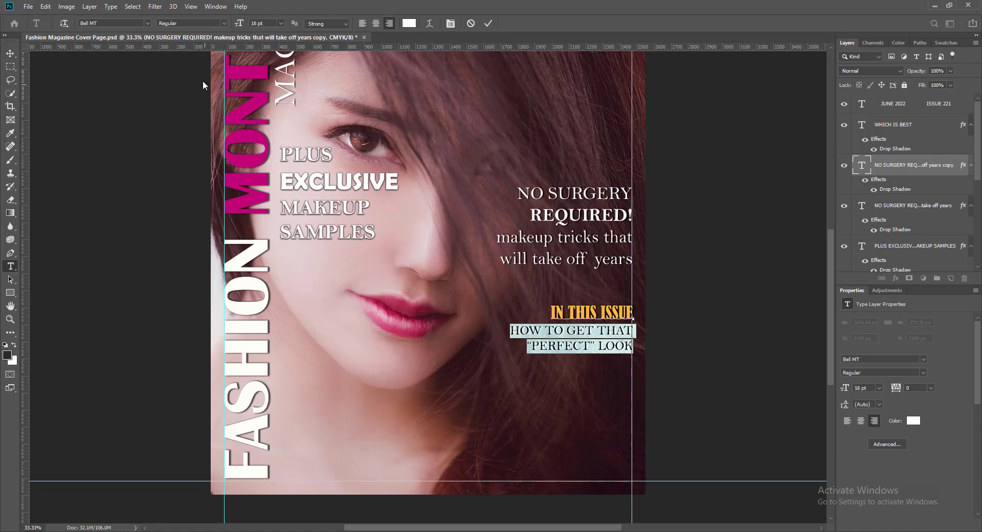
left_click(488, 24)
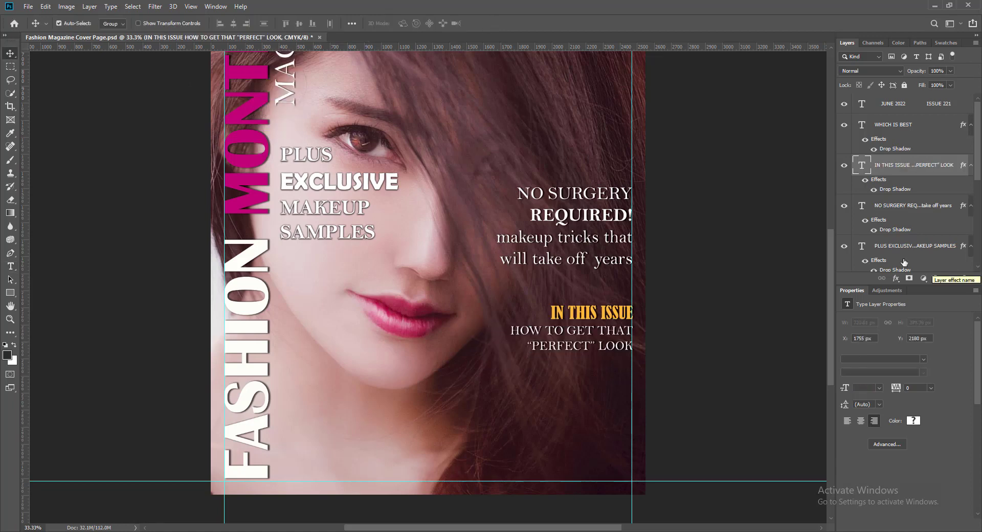
right_click(862, 165)
left_click(863, 173)
left_click(773, 183)
Step: Set the drop shadow angle of the IN THIS ISSUE text block to 90° and apply the layer style
right_click(862, 166)
left_click(860, 173)
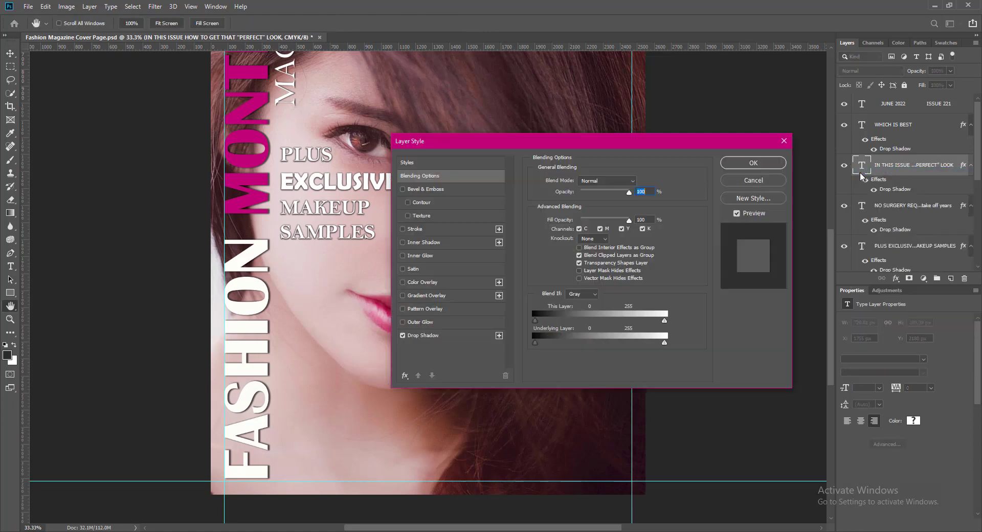
left_click(423, 335)
left_click_drag(511, 141, 192, 145)
double_click(282, 213)
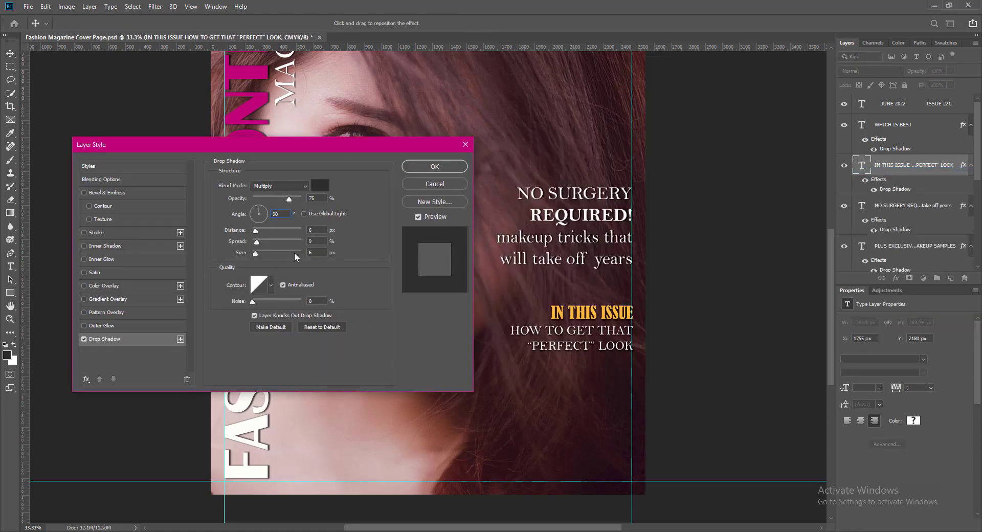
key("Return")
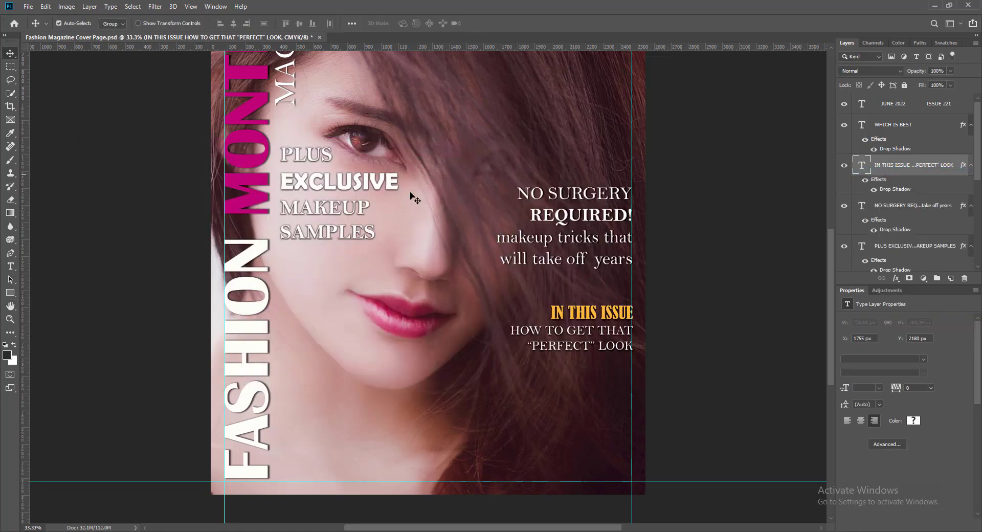
Step: Nudge the IN THIS ISSUE text block onto the margin guide, save, and move it down and left to about X 1598 px, Y 2311 px
key("Left")
key("Left")
key("Left")
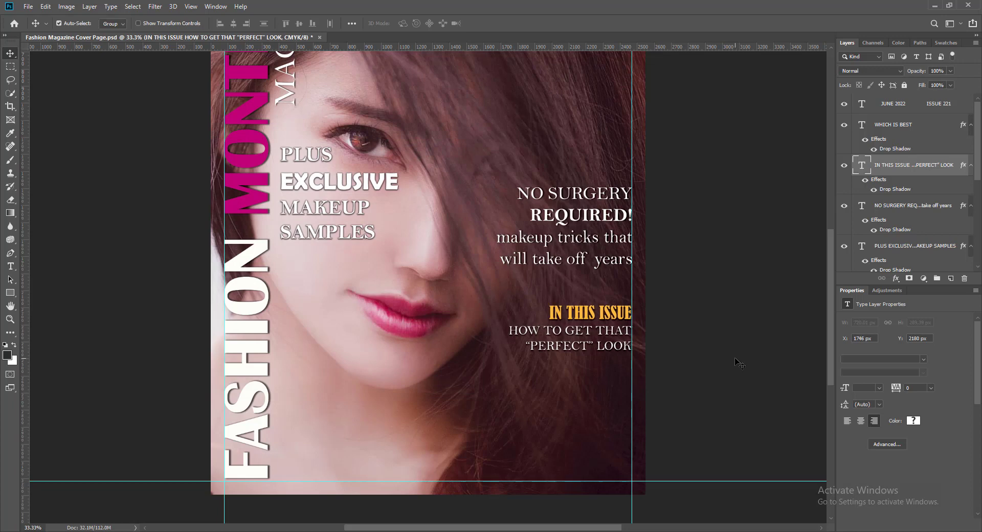
key("ctrl+s")
left_click_drag(559, 316, 535, 339)
left_click(746, 362)
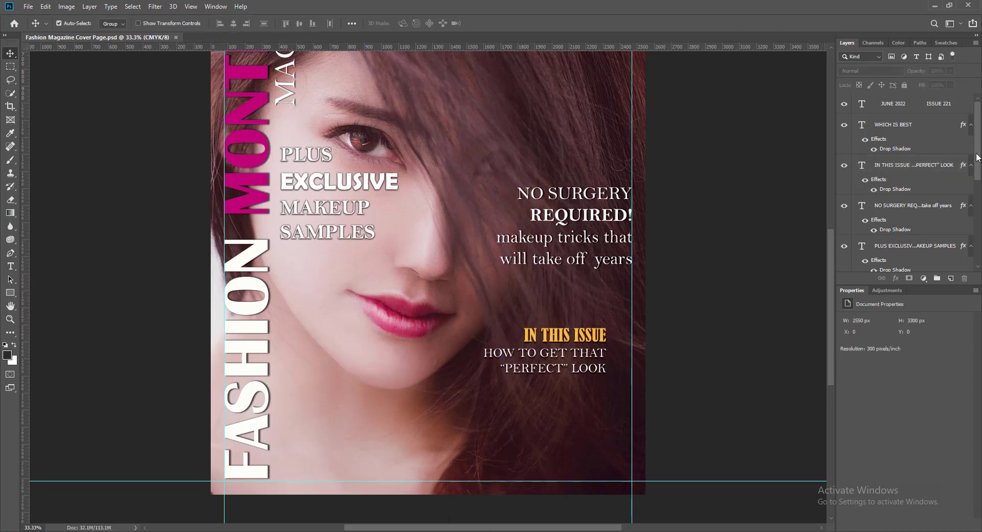
Step: On a new layer above the JUNE 2022 text, draw a rectangle about 903 × 287 px below the model's chin
left_click(890, 104)
left_click(950, 278)
key("u")
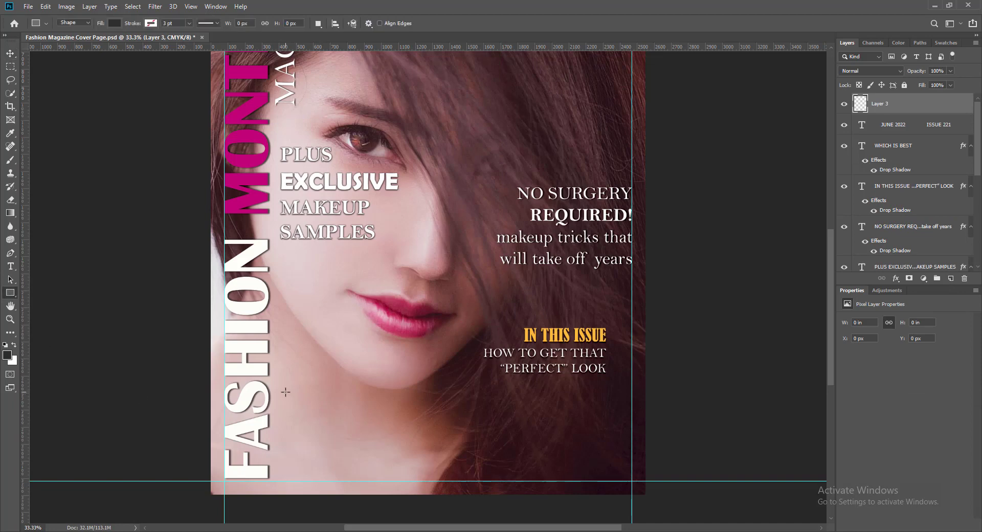
left_click_drag(286, 385, 439, 433)
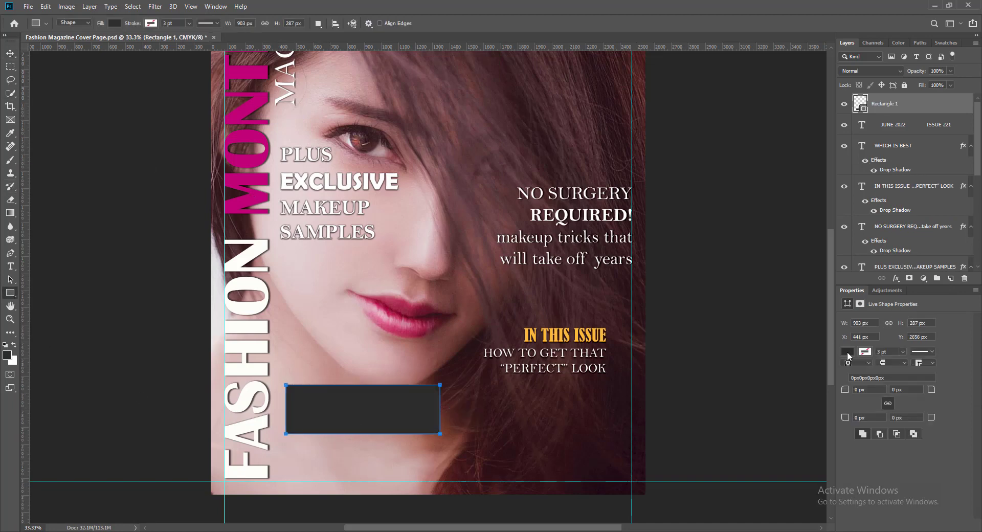
Step: Fill the rectangle with white and lower its layer opacity to 75%
left_click(847, 354)
left_click(847, 405)
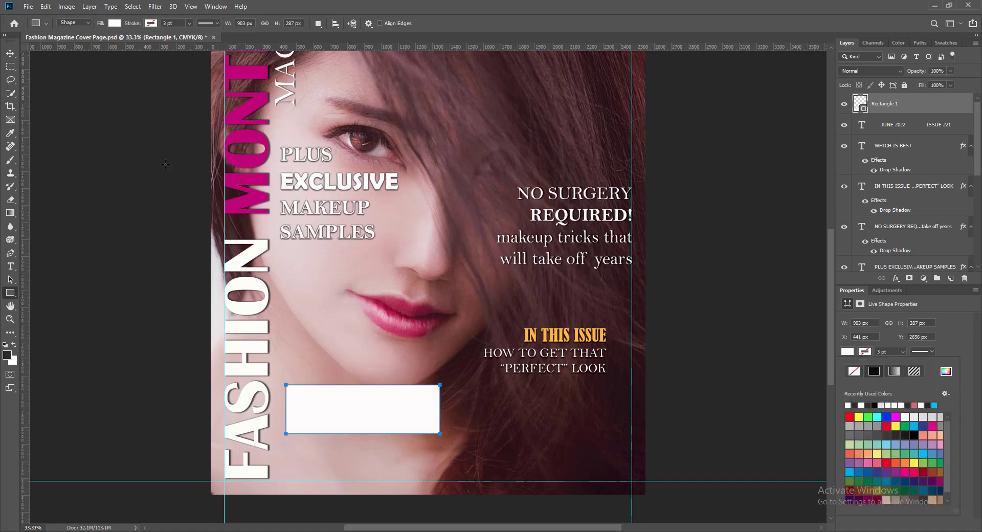
left_click(10, 54)
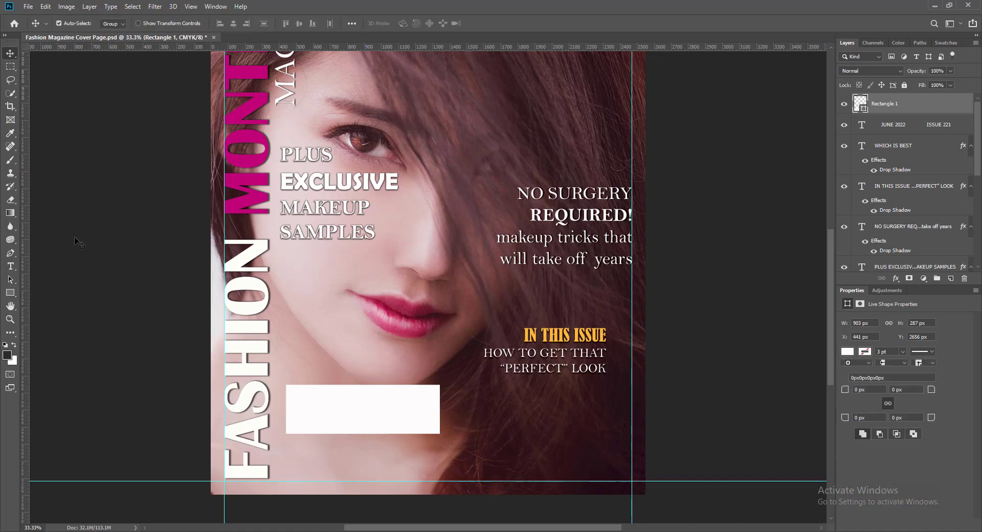
left_click(949, 70)
left_click_drag(950, 81, 940, 87)
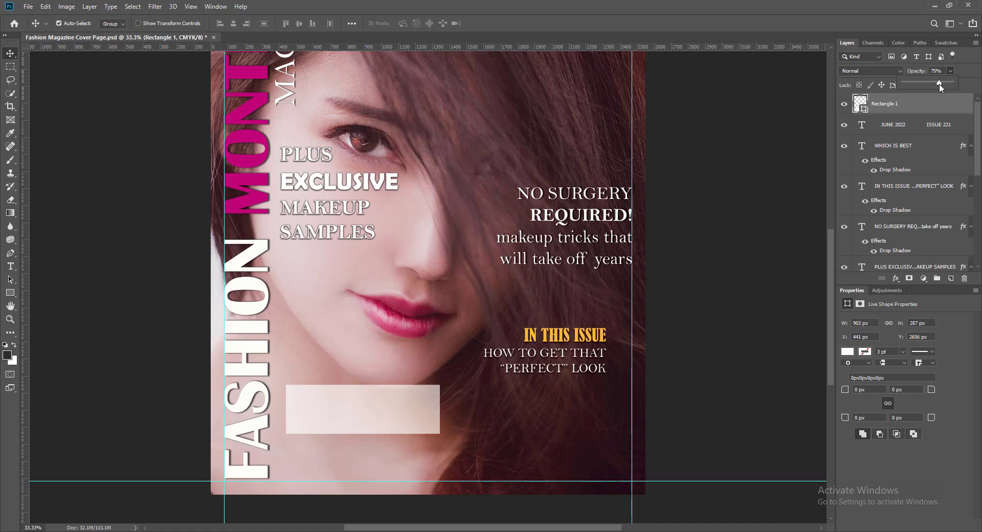
left_click(742, 306)
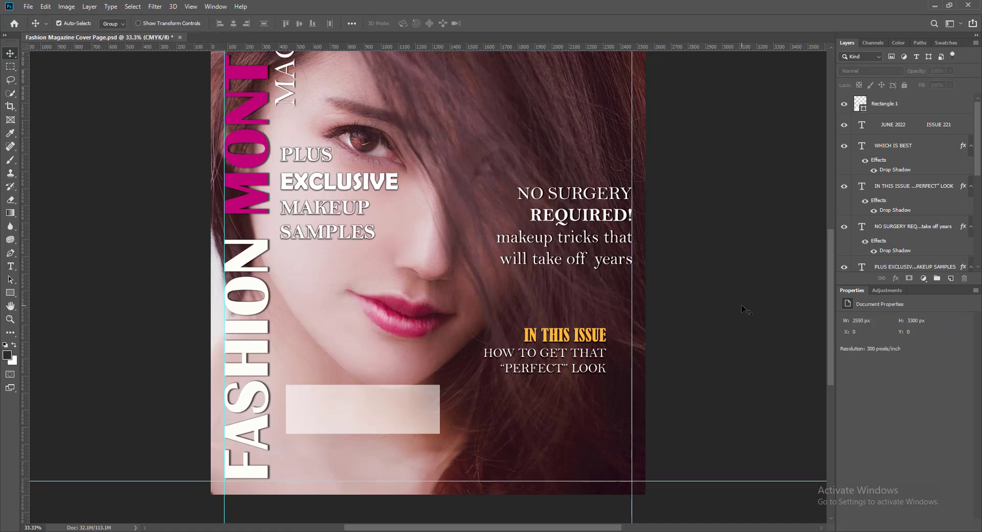
Step: Duplicate the IN THIS ISSUE text block onto the white rectangle and move the copy's layer above Rectangle 1
left_click(497, 358)
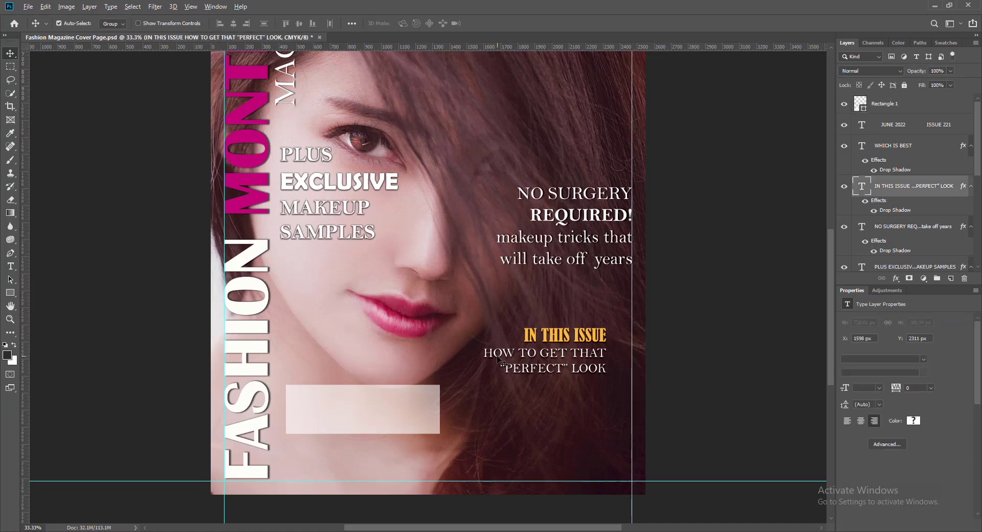
left_click_drag(498, 358, 334, 414)
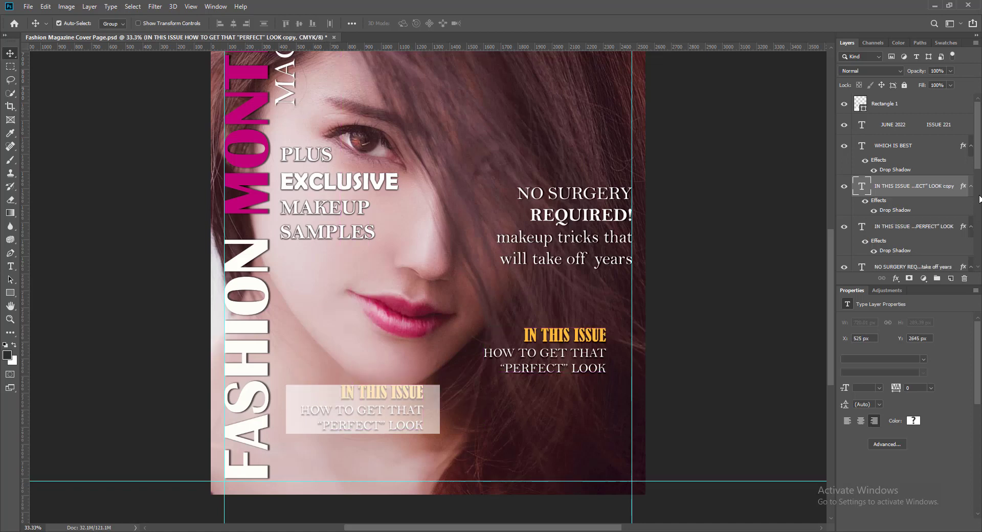
left_click_drag(862, 187, 864, 103)
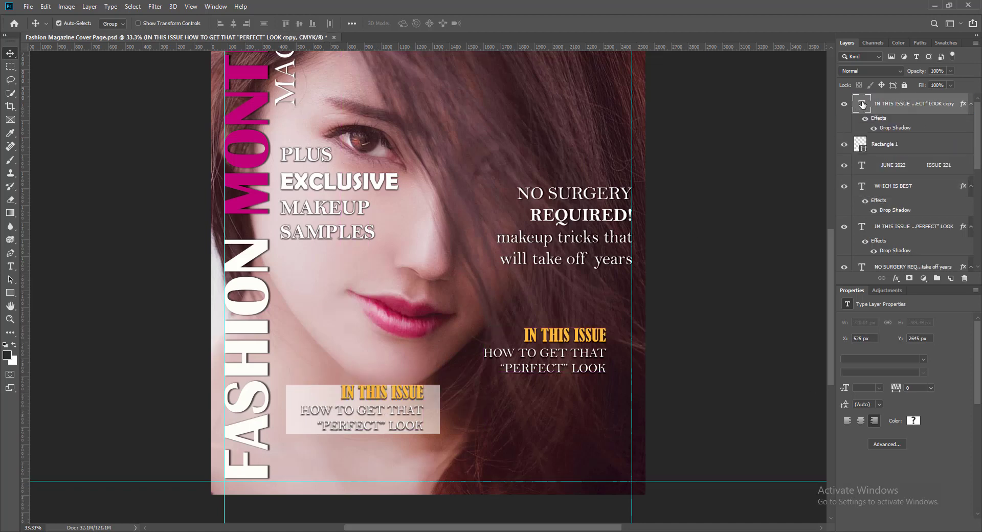
Step: Center-align the copied text block and replace its text with THE NEWEST STYLES and AND THE HOTTEST TRENDS on two lines
mouse_move(506, 531)
double_click(862, 103)
left_click(376, 23)
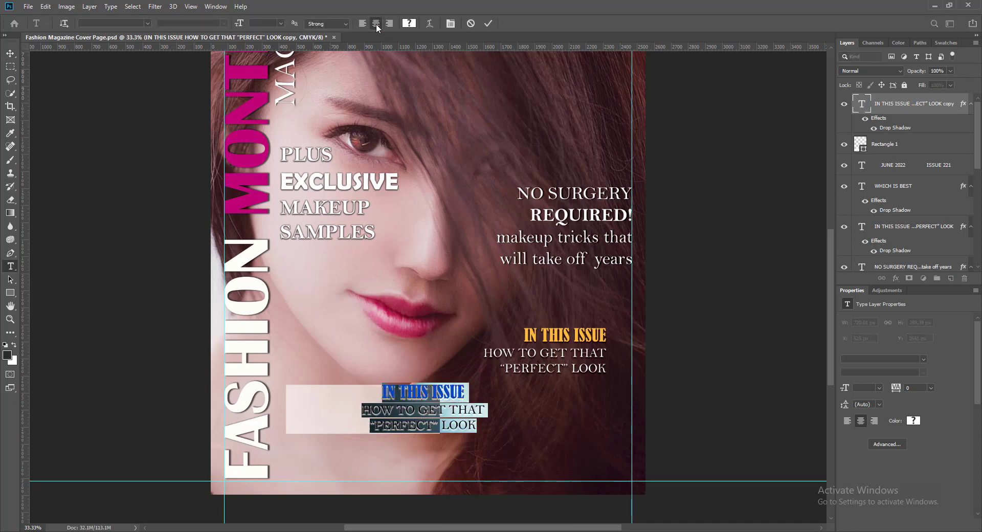
type("THE NEWE")
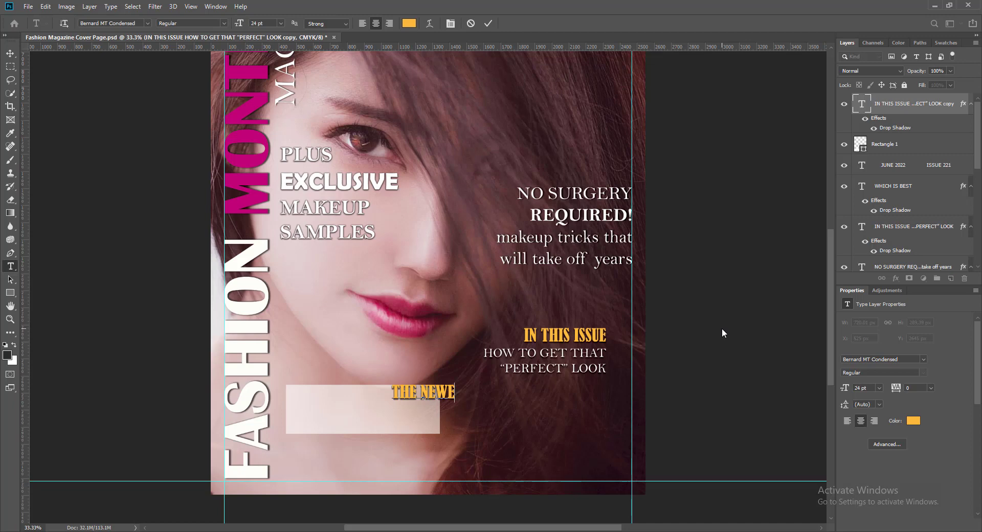
type("ST STY")
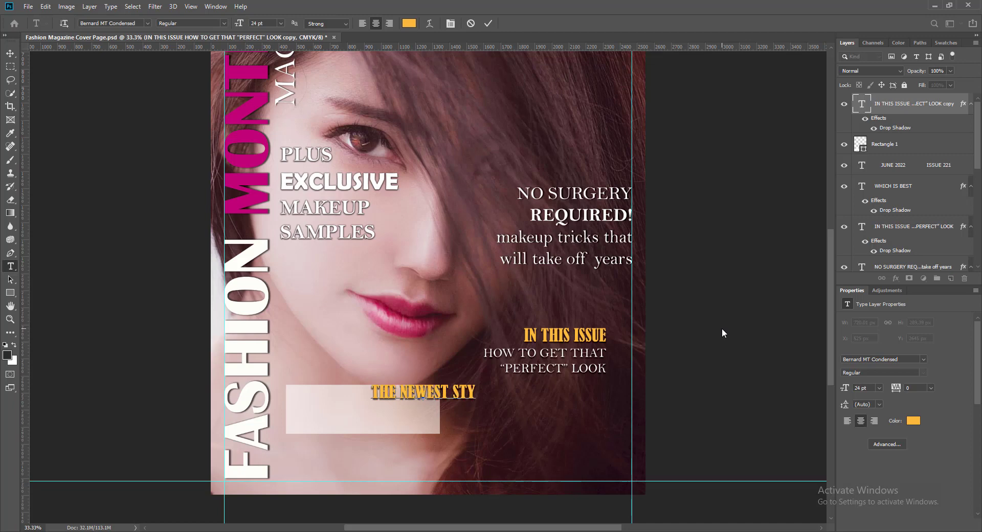
type("LES")
key("Return")
type("AND THE")
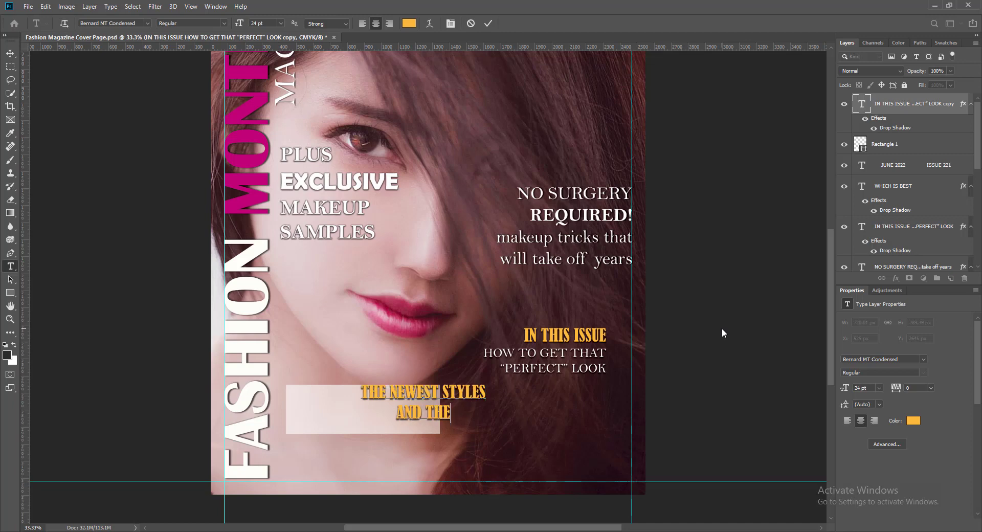
type(" HOTTEST TRENDS")
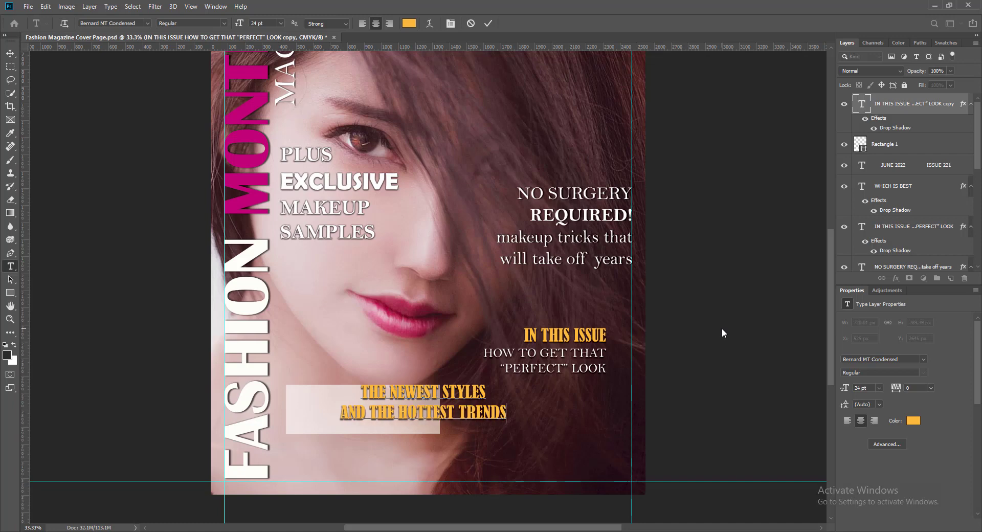
Step: Color all of THE NEWEST STYLES AND THE HOTTEST TRENDS near-black, #141414
left_click_drag(379, 405, 540, 414)
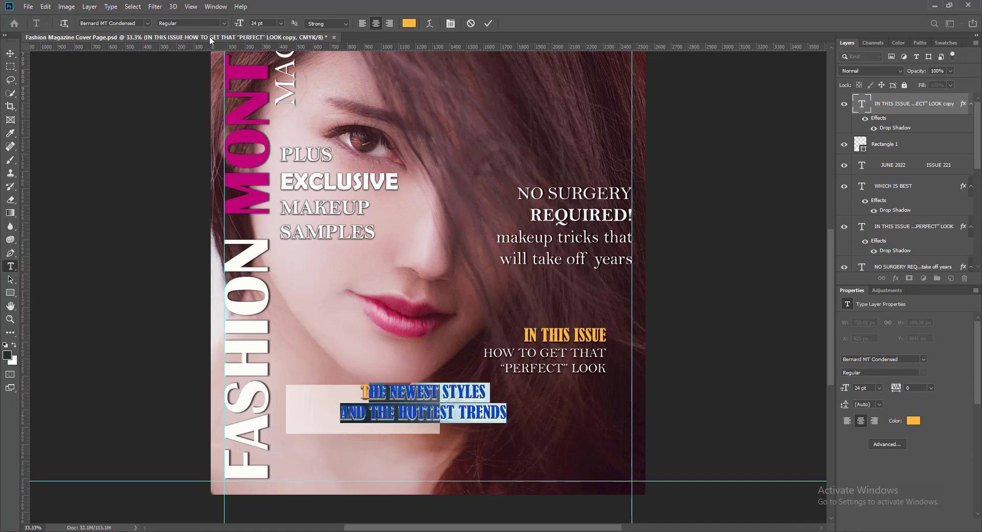
left_click(409, 24)
left_click(201, 347)
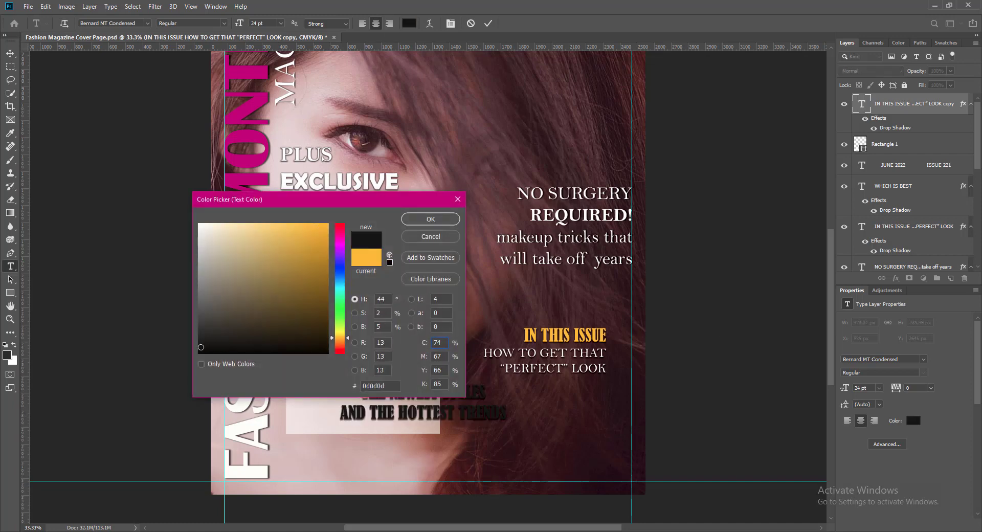
left_click(195, 348)
left_click(423, 220)
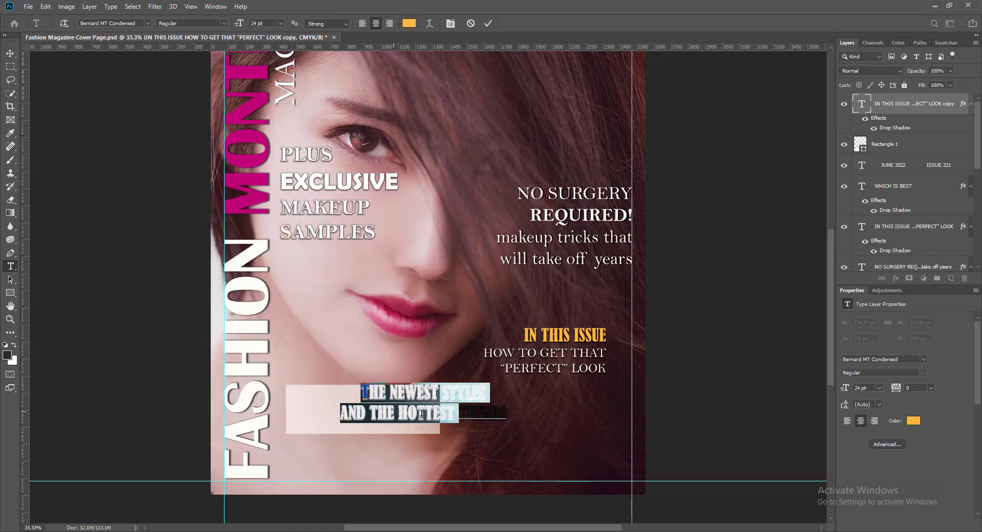
left_click(409, 24)
left_click(198, 343)
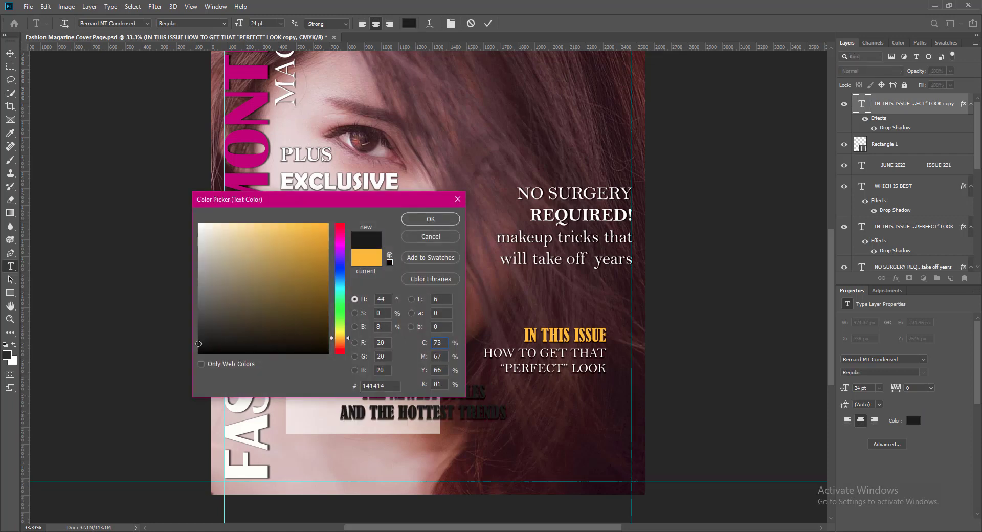
left_click(411, 219)
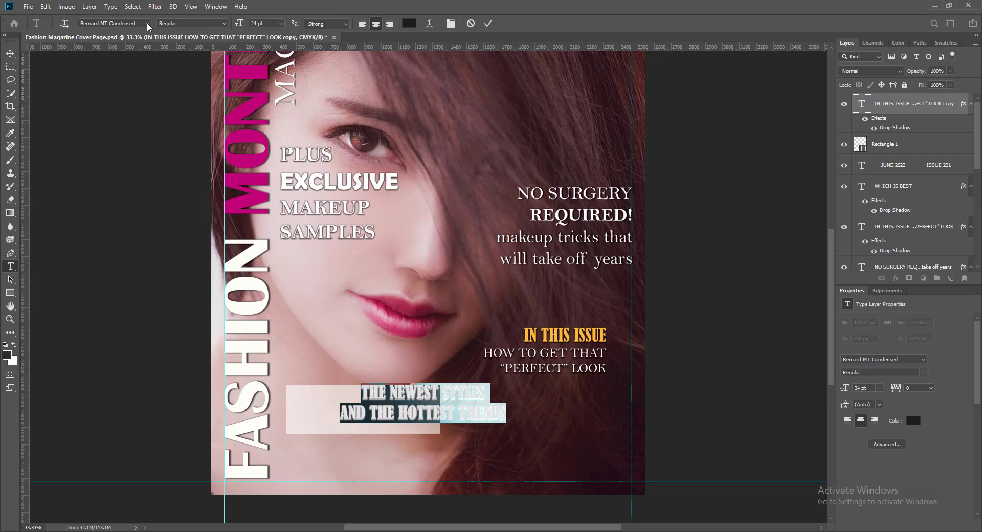
Step: Set THE NEWEST STYLES AND THE HOTTEST TRENDS in Bell MT at 14 pt and commit the text
left_click(148, 24)
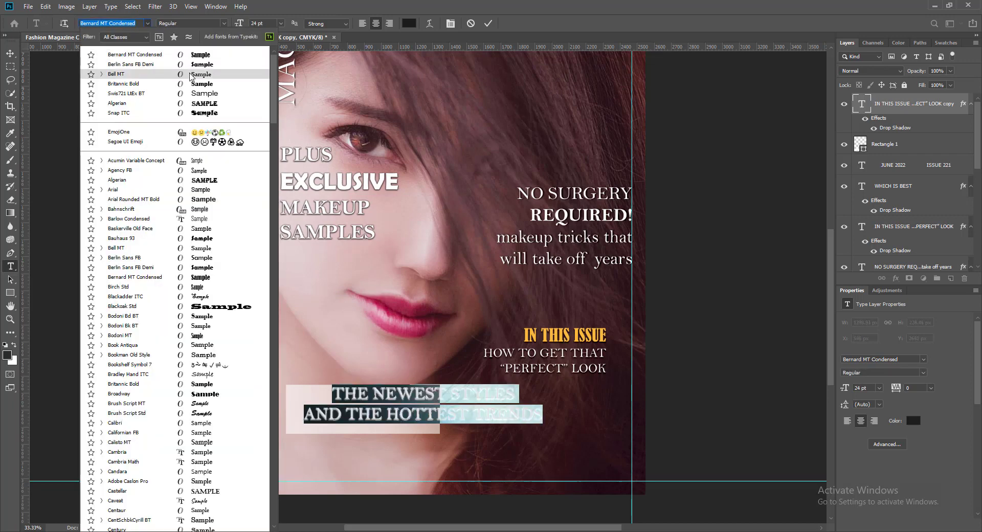
left_click(198, 77)
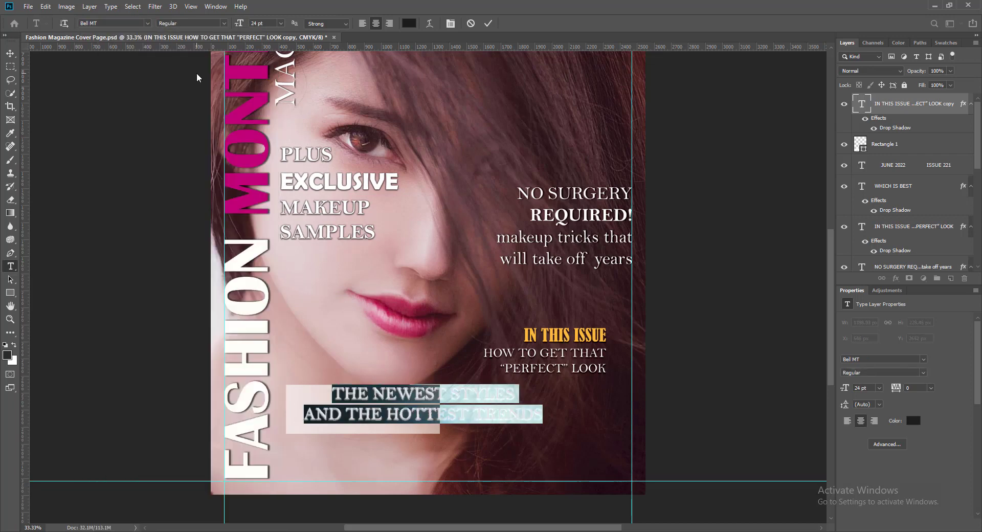
left_click(280, 23)
left_click(271, 101)
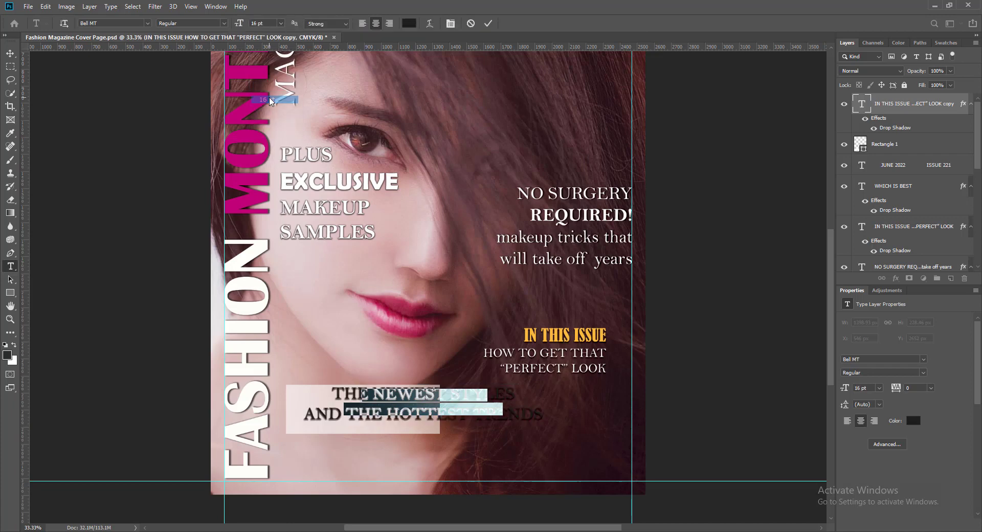
left_click(281, 23)
left_click(269, 95)
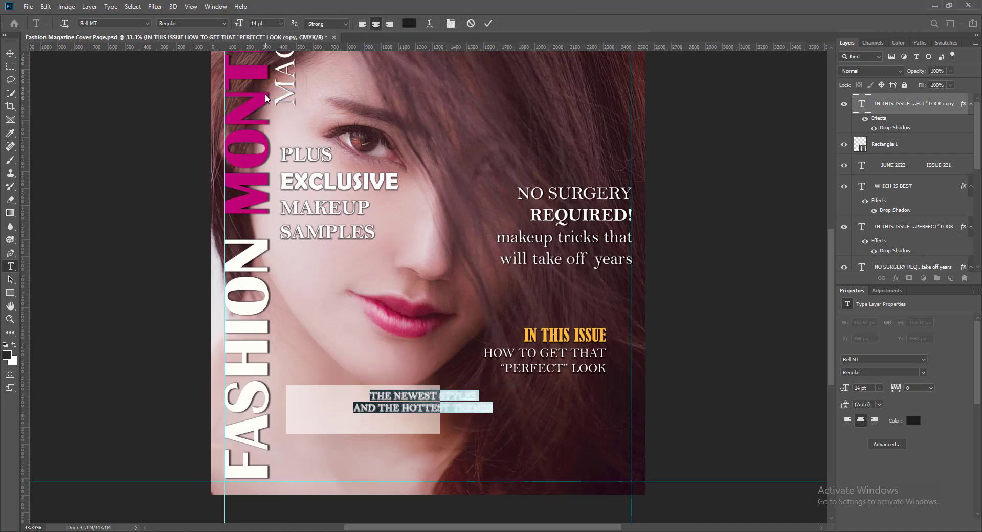
left_click(489, 23)
key("v")
Step: Turn off the drop shadow on THE NEWEST STYLES AND THE HOTTEST TRENDS text layer
right_click(861, 109)
left_click(872, 106)
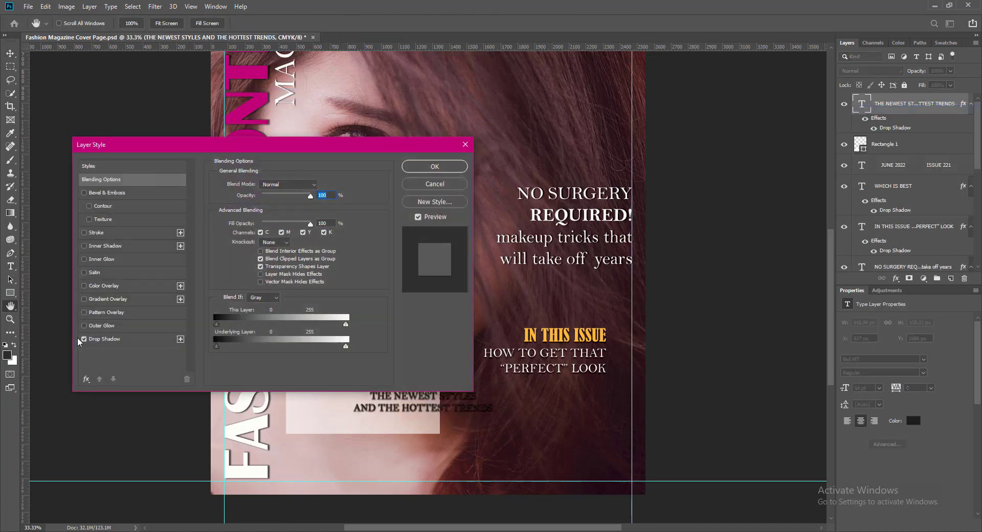
left_click(448, 169)
Step: Change THE NEWEST STYLES AND THE HOTTEST TRENDS text to the Bold style and commit it
double_click(861, 107)
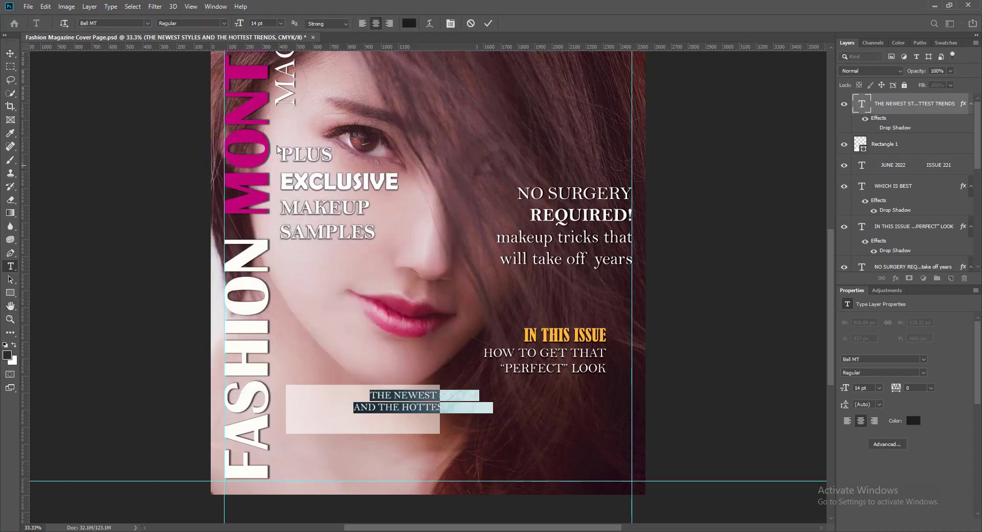
left_click(192, 23)
left_click(174, 40)
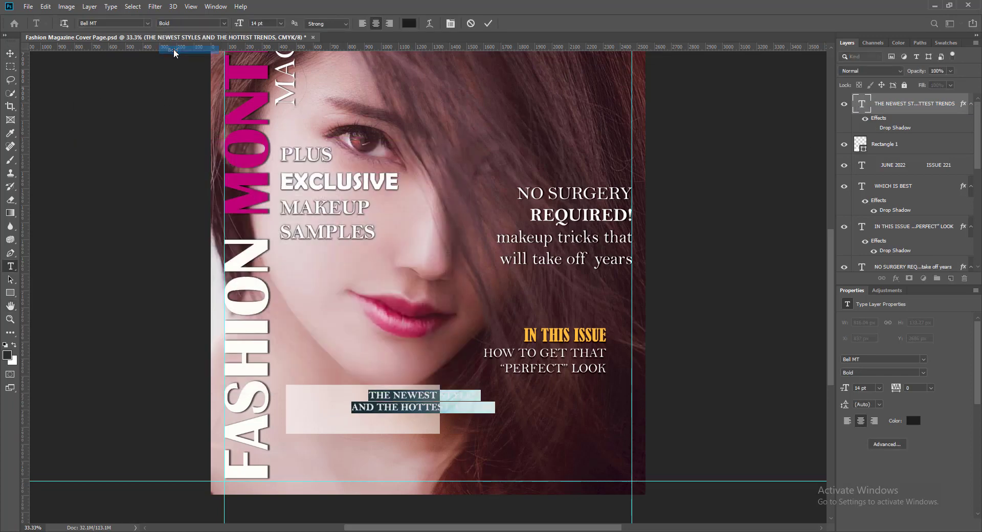
left_click(488, 23)
Step: Move the two bold text lines into the middle of the white rectangle and save the document
key("v")
left_click_drag(342, 406, 337, 405)
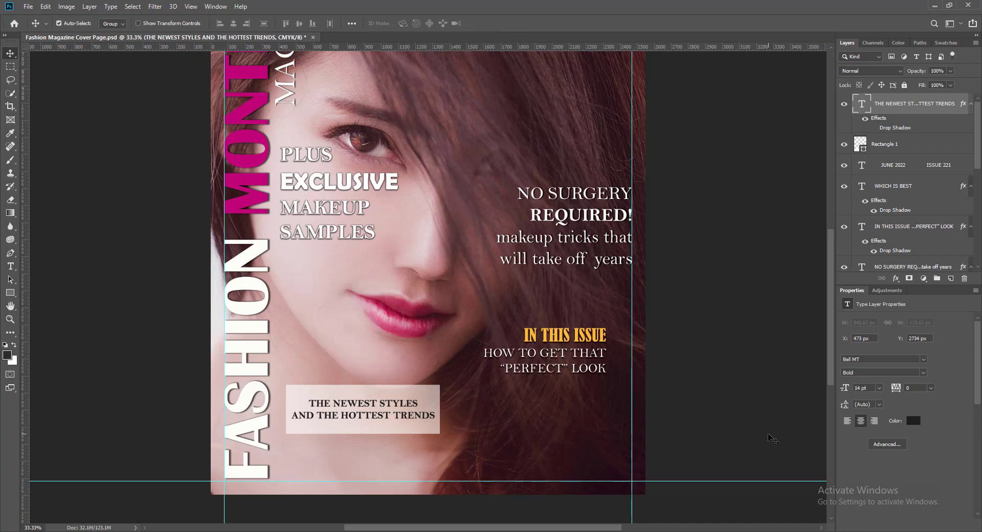
key("ctrl+s")
Step: Rebreak the rectangle's text so it reads THE NEWEST STYLES AND on the first line and THE HOTTEST TRENDS on the second
double_click(862, 104)
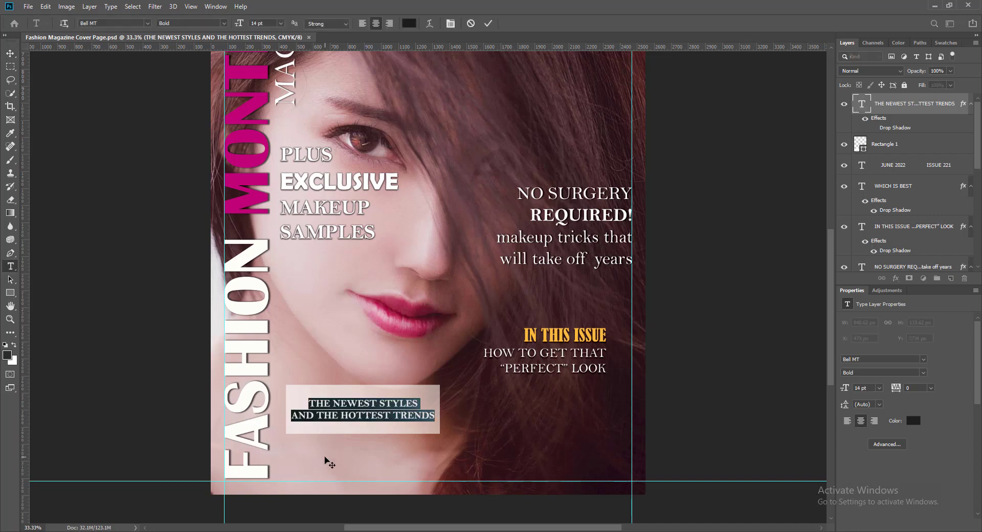
key("BackSpace")
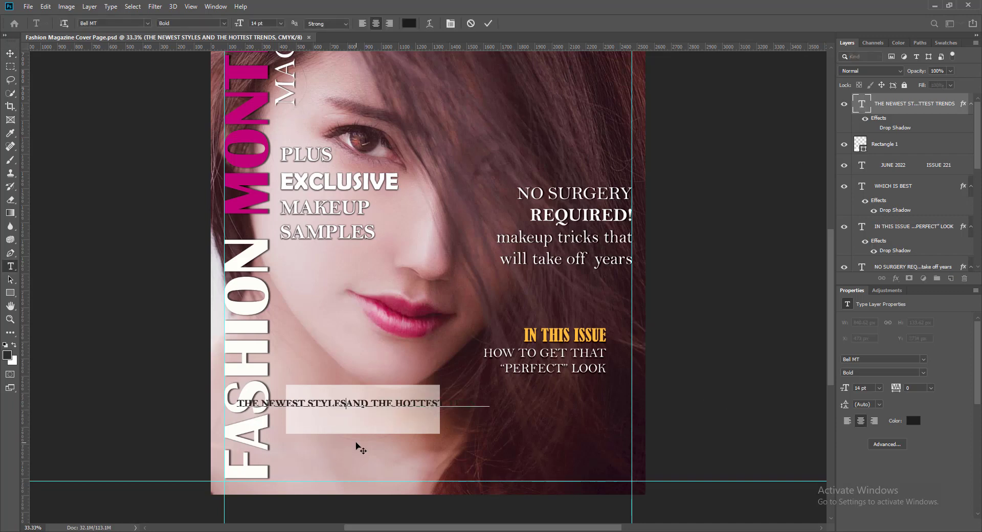
left_click(374, 403)
key("BackSpace")
key("Return")
key("ctrl+Return")
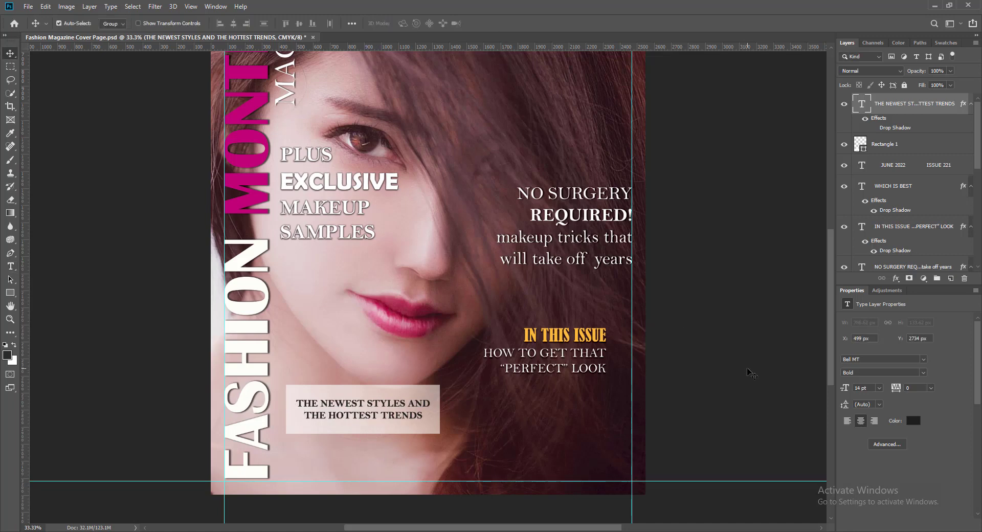
Step: Nudge the white rectangle and its text together up and left until the rectangle sits at X 405 px, Y 2629 px
left_click(384, 428)
key("Up")
key("Up")
key("Up")
key("Up")
key("Up")
key("Up")
key("Up")
key("Up")
key("Up")
key("Up")
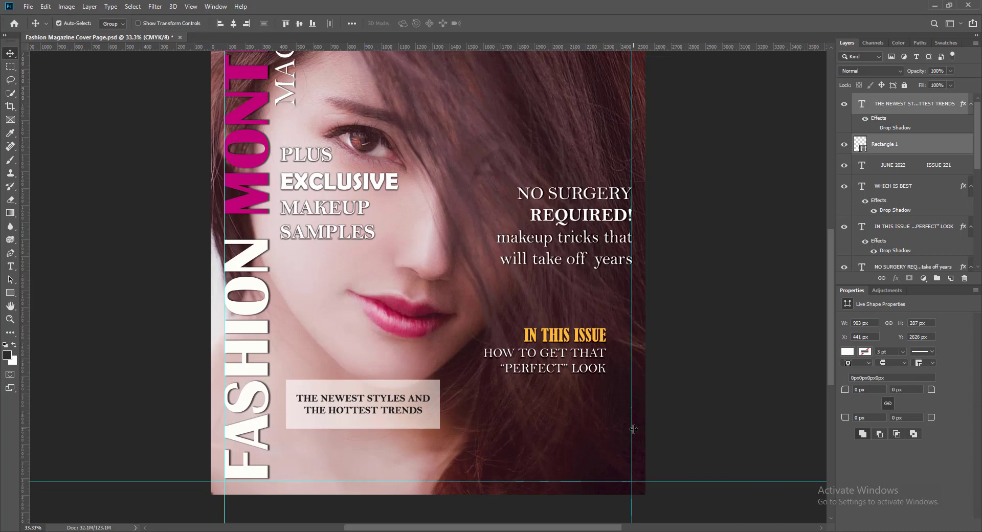
key("Left")
key("Left")
key("Left")
key("Left")
key("Left")
key("Left")
key("Left")
key("Left")
key("Left")
key("Left")
key("Left")
key("Left")
key("Left")
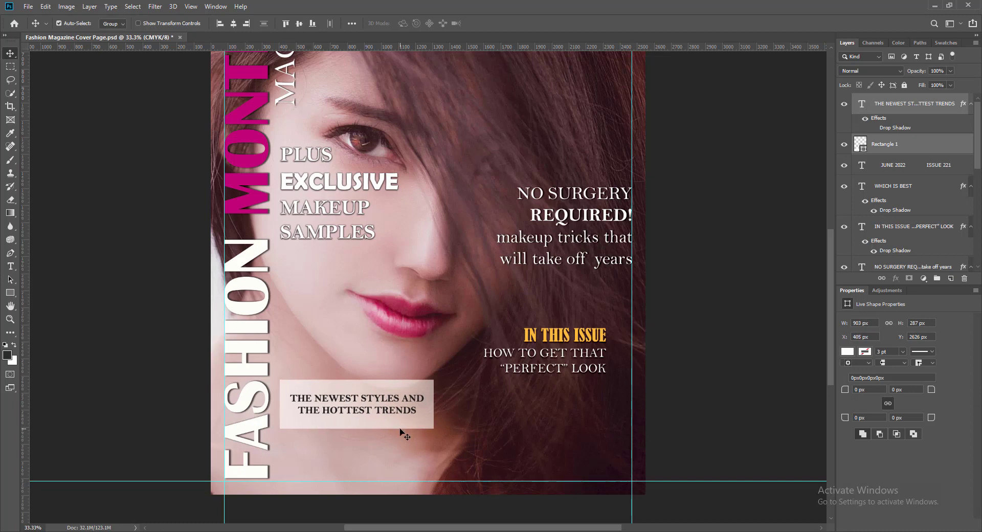
key("Down")
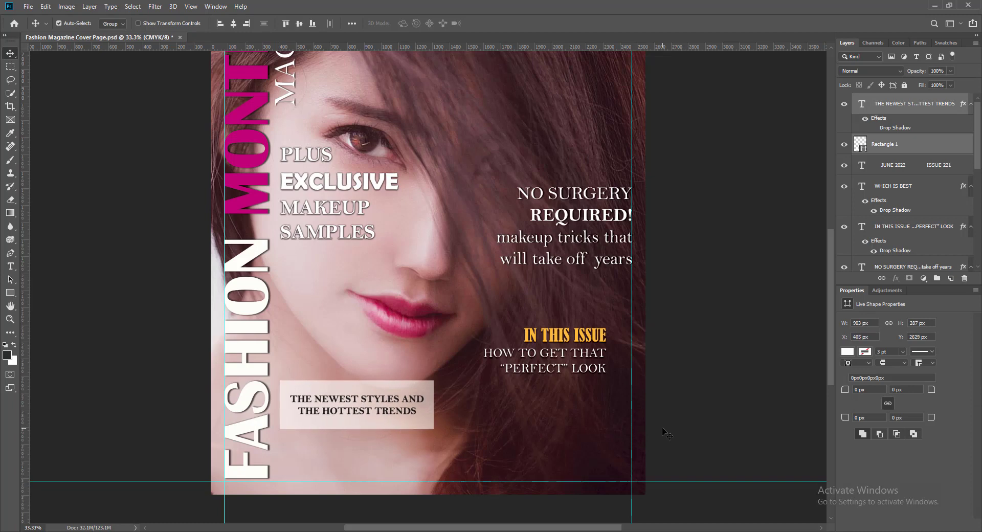
Step: Scale the white rectangle and its text down slightly together, making the rectangle about 894 px wide and 284 px high
key("ctrl+t")
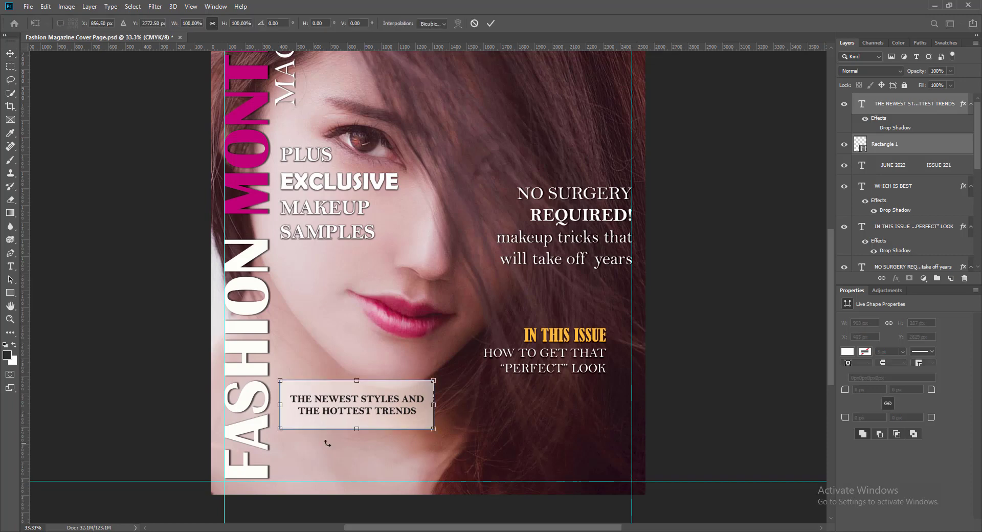
left_click_drag(357, 381, 356, 383)
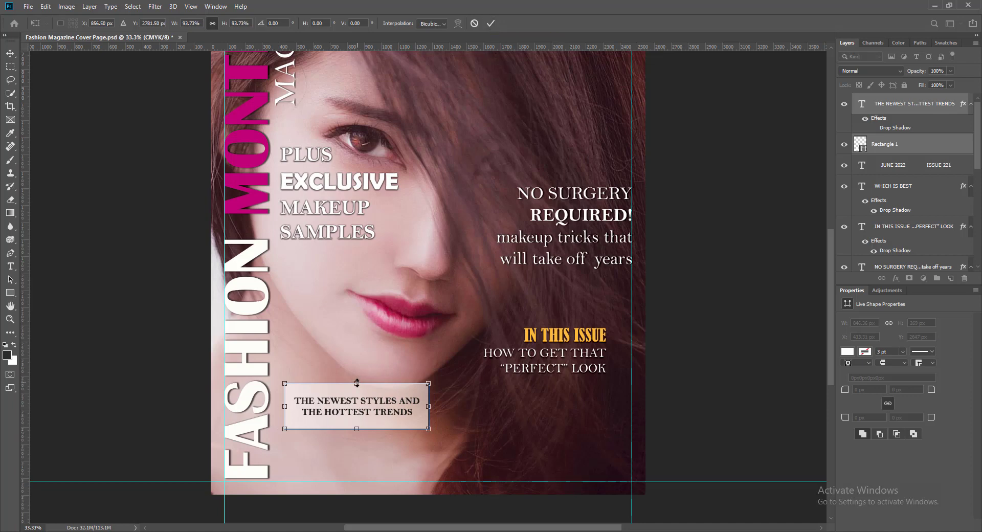
left_click_drag(357, 381, 356, 378)
left_click(490, 23)
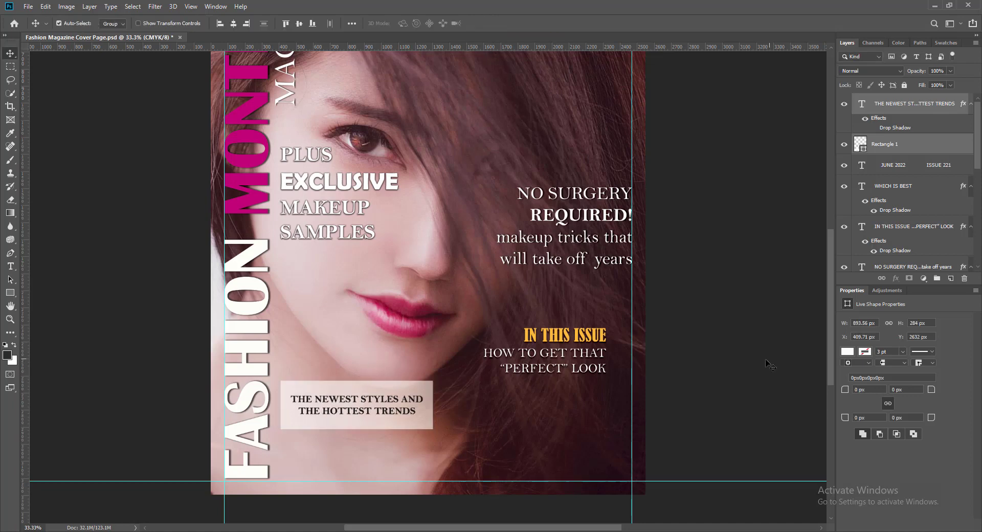
left_click(770, 364)
Step: Shrink only the white rectangle's height to 203 px, evenly around its text, and save the document
left_click(870, 146)
key("ctrl+t")
left_click_drag(357, 428, 357, 388)
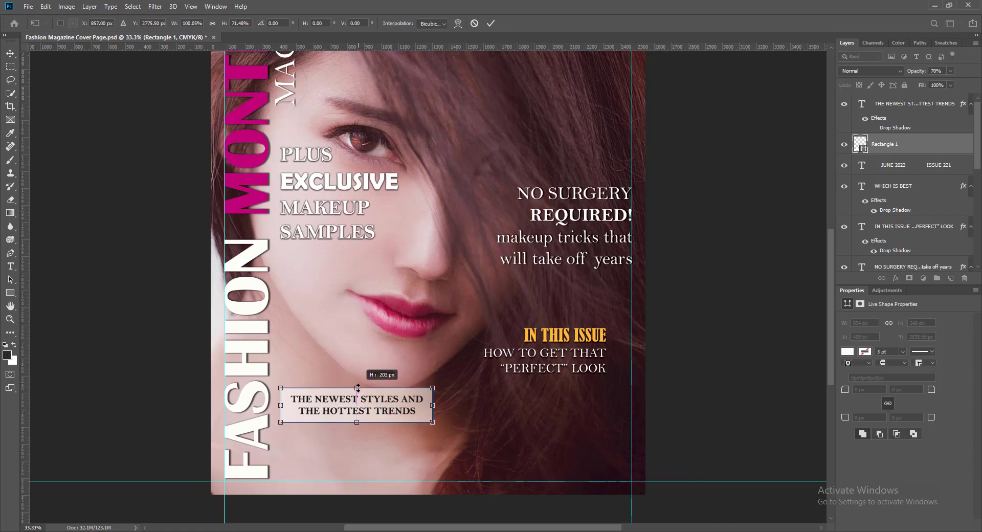
left_click(490, 23)
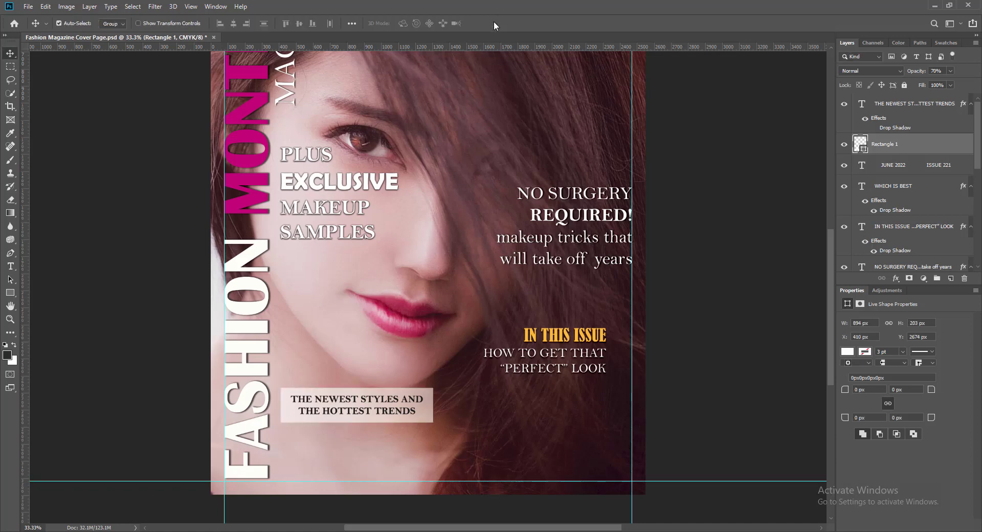
key("ctrl+s")
Step: Duplicate the white rectangle together with its text and place the copy directly below the original
left_click(862, 106, "shift")
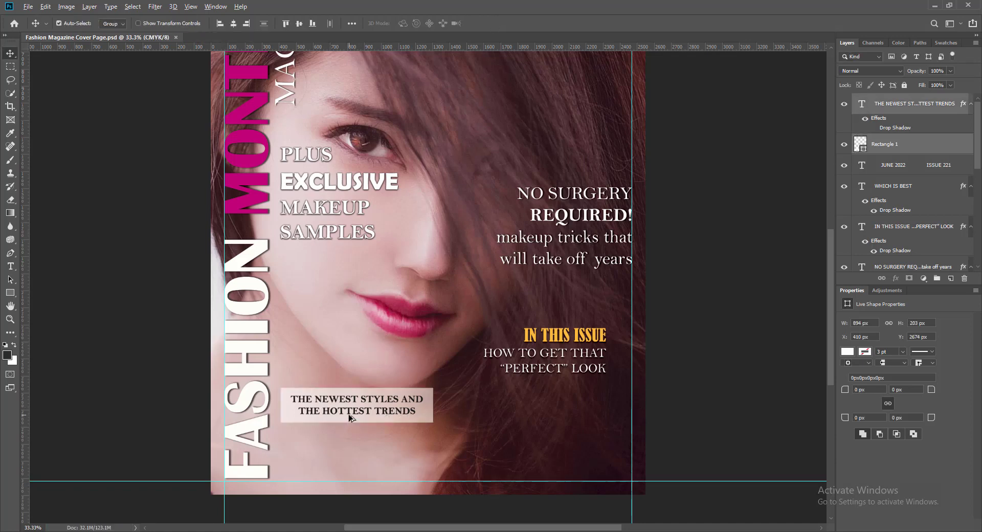
left_click_drag(351, 414, 350, 458)
left_click(336, 457)
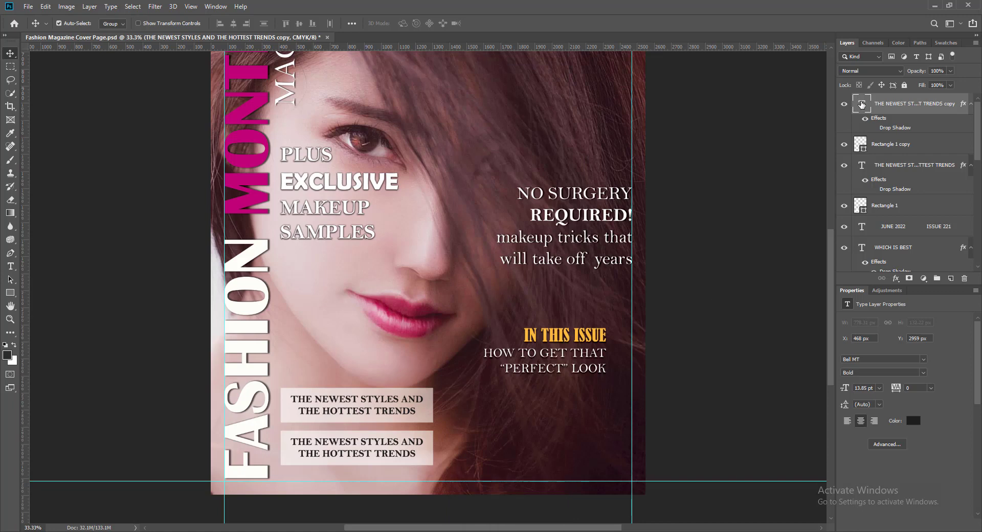
Step: Replace the duplicated box's text with SUMMER MACKUP TIPS
double_click(862, 103)
type("SUMMER")
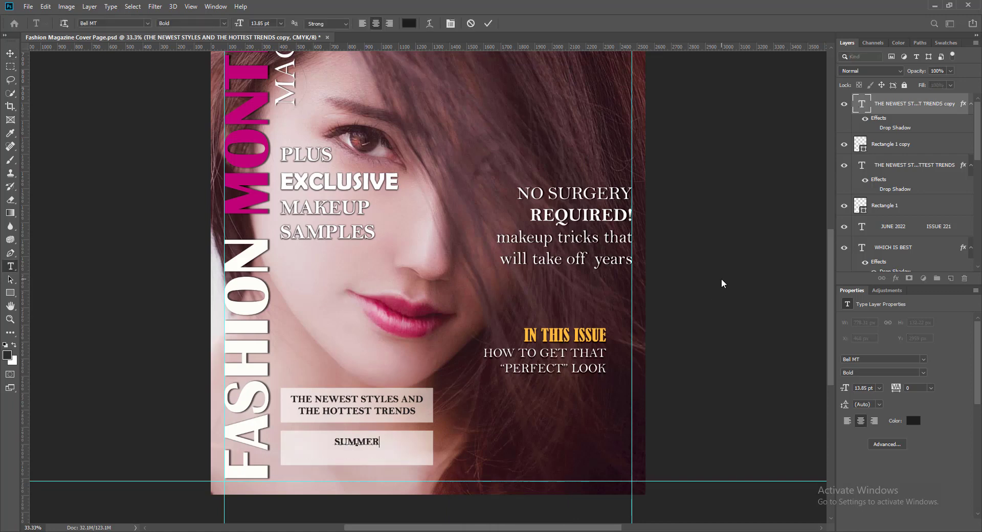
type(" MACKUP TIPS")
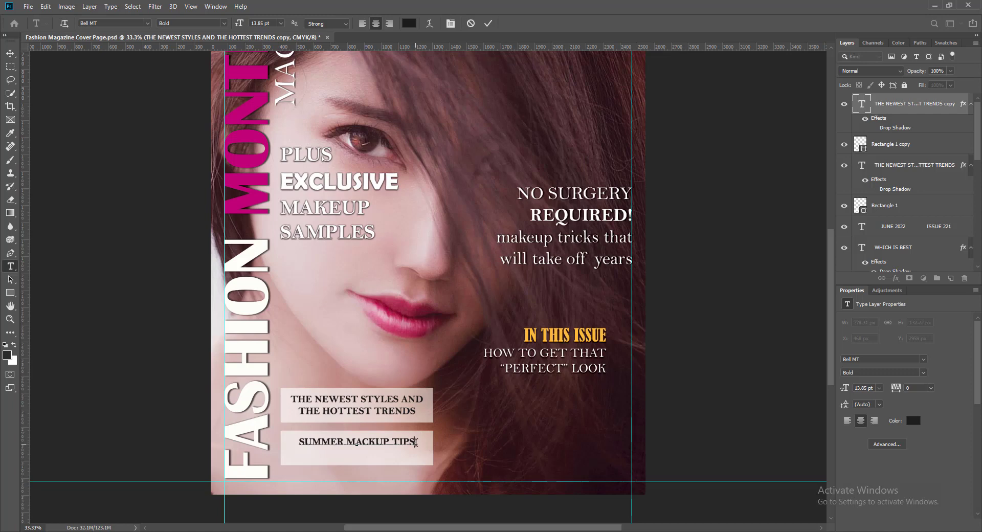
Step: Set the SUMMER MACKUP TIPS text to Britannic Bold at 18 pt and commit it
left_click_drag(416, 442, 219, 76)
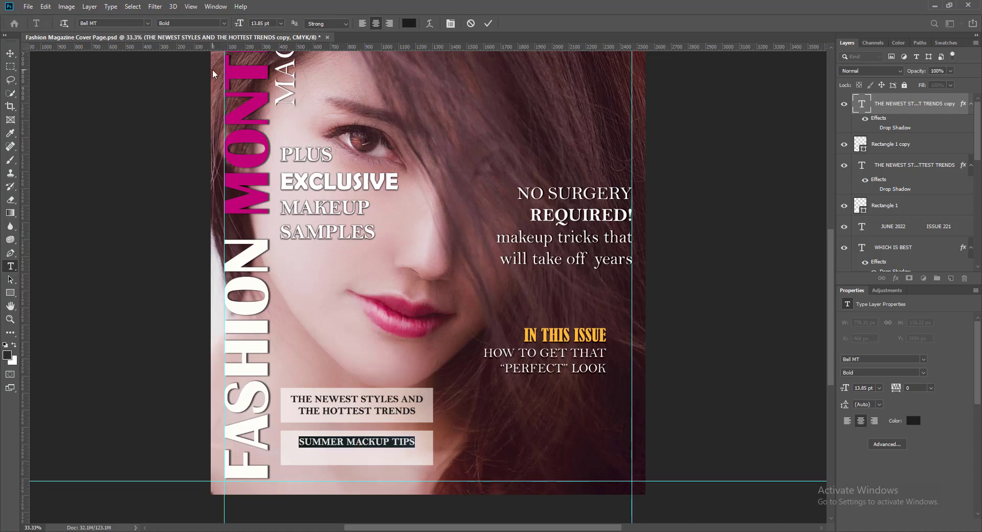
left_click(147, 23)
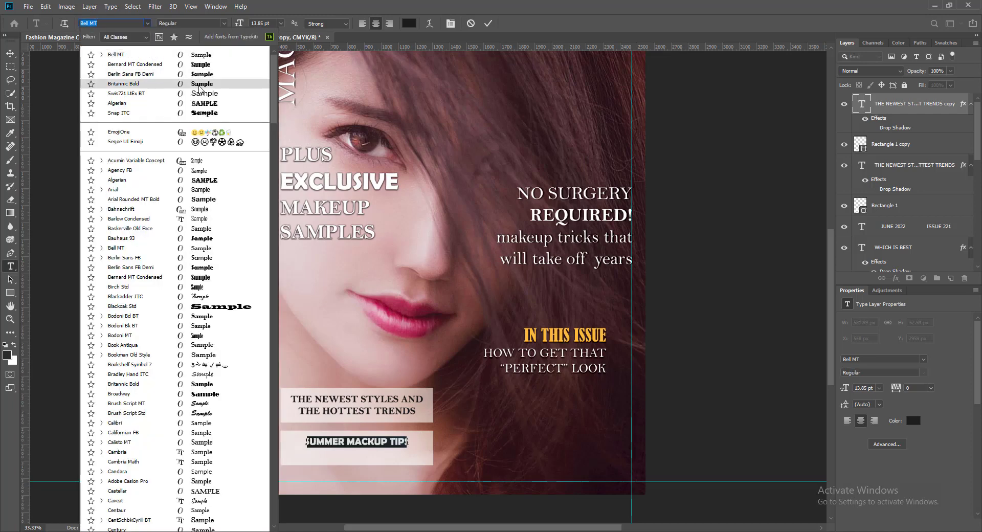
left_click(199, 84)
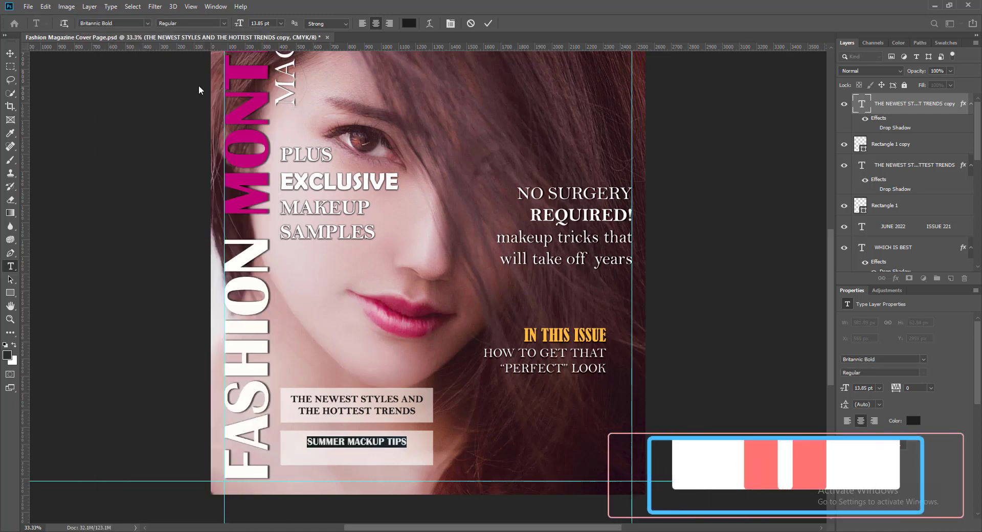
left_click(280, 24)
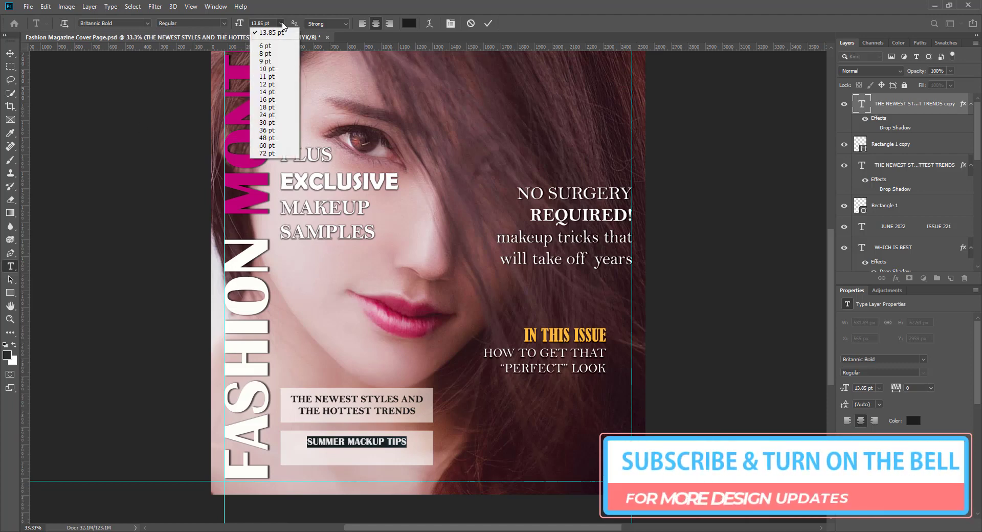
left_click(267, 99)
left_click(281, 23)
left_click(266, 107)
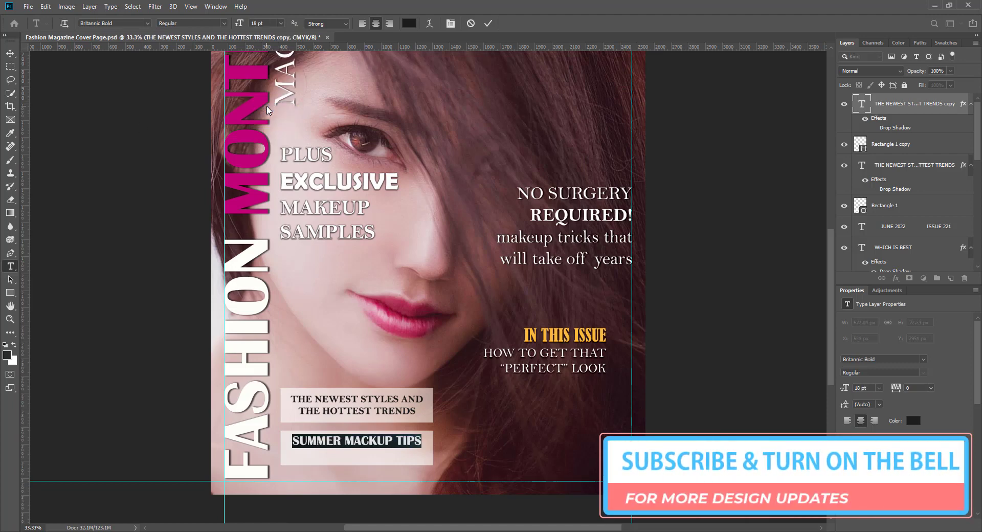
left_click(489, 24)
key("v")
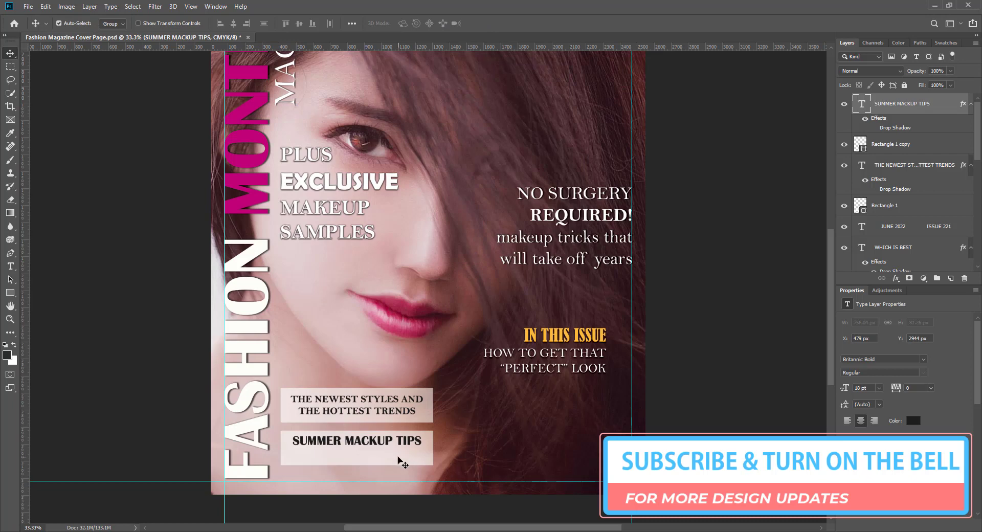
Step: Reduce the lower rectangle's height to 137 px and nudge SUMMER MACKUP TIPS down to Y 2953 px to center it
left_click(399, 459)
key("ctrl+t")
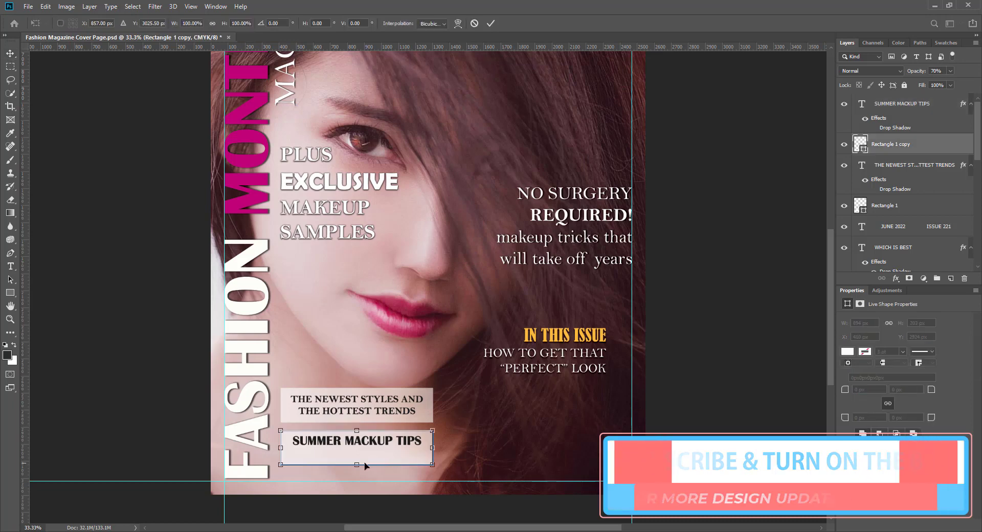
left_click_drag(356, 464, 357, 453)
key("Return")
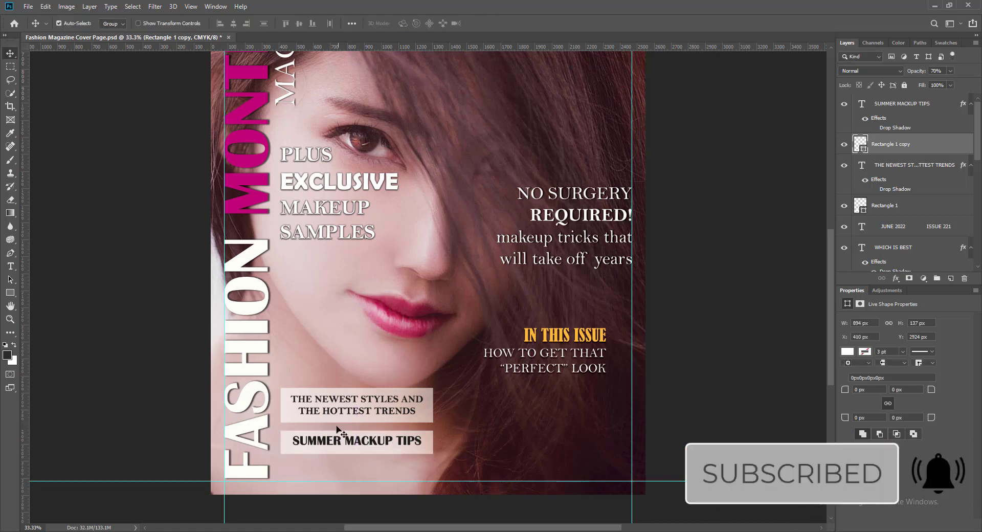
left_click(358, 441)
key("shift+Down")
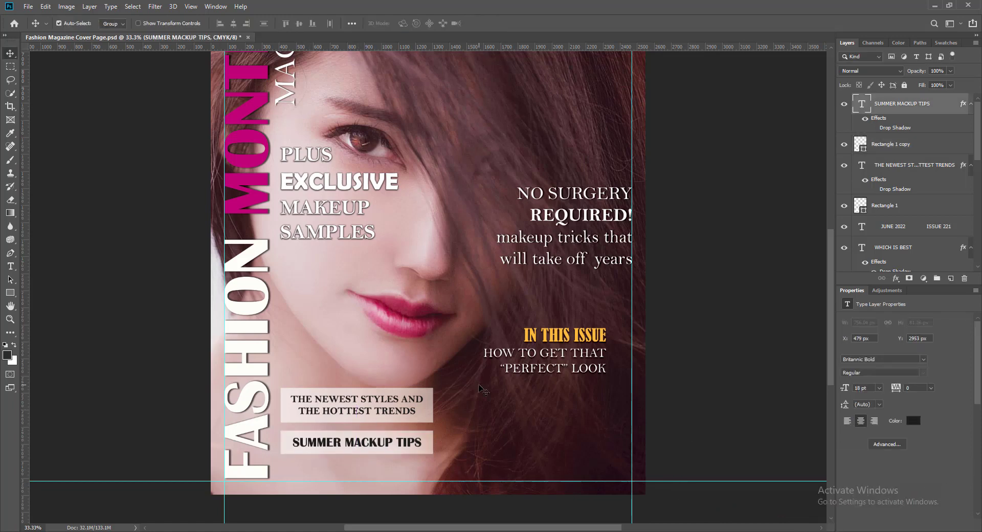
Step: Try the SUMMER MACKUP TIPS text at a size of 21 pt
double_click(862, 105)
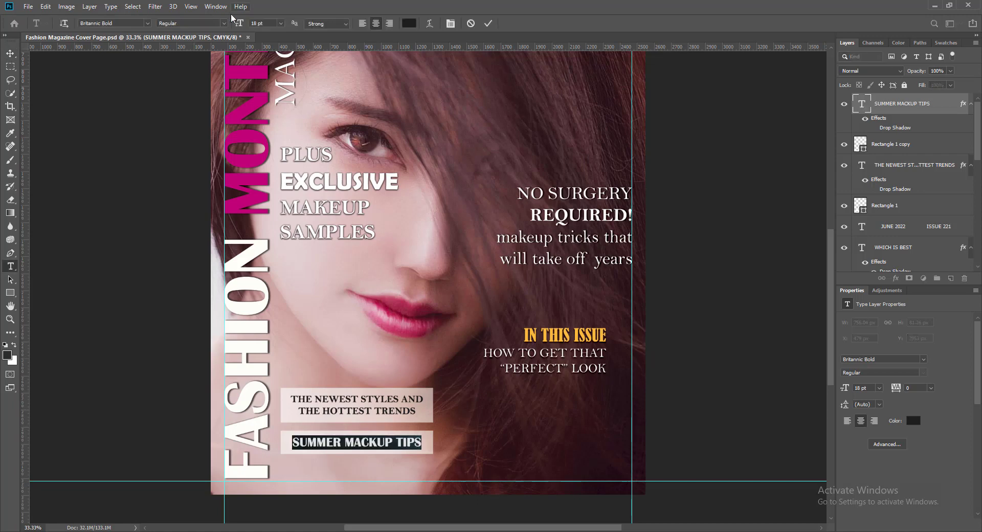
left_click(488, 23)
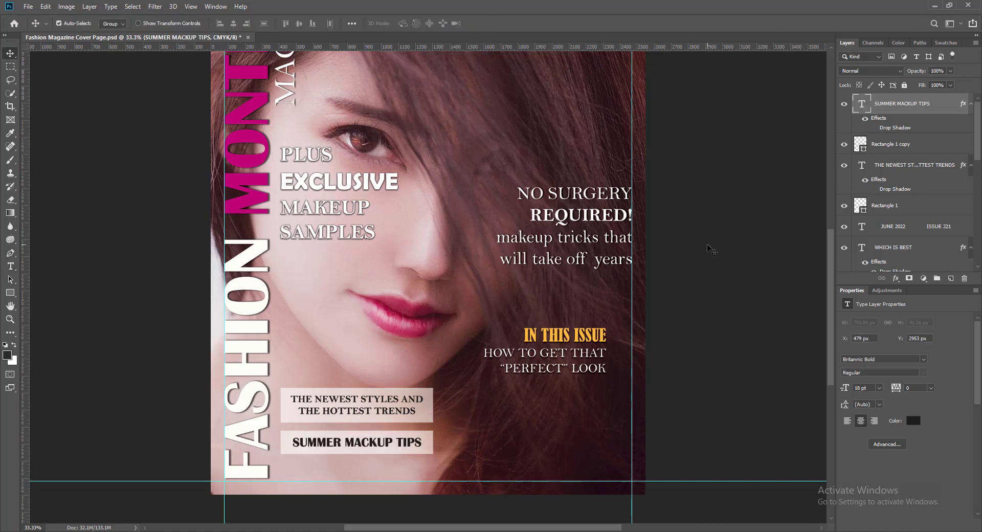
double_click(862, 101)
left_click(280, 24)
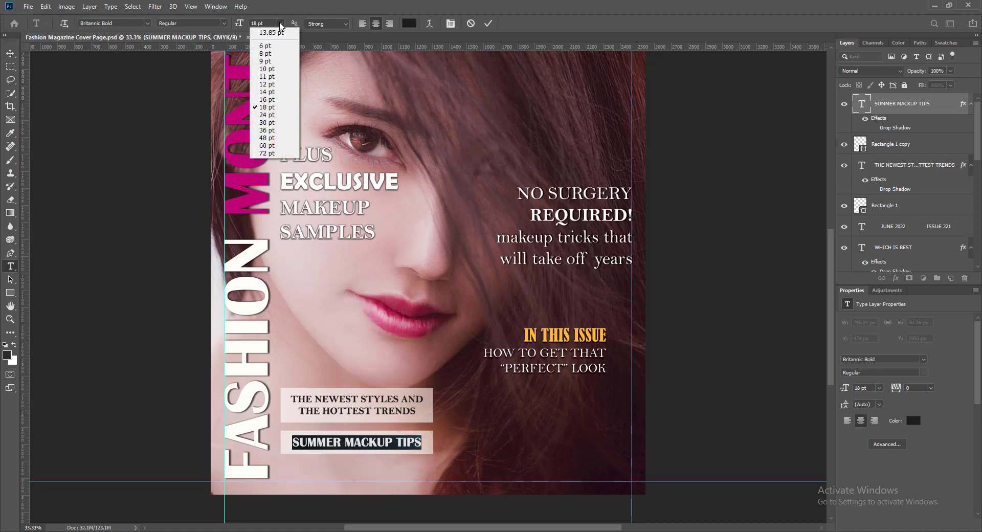
left_click_drag(264, 24, 239, 27)
type("21")
left_click(488, 25)
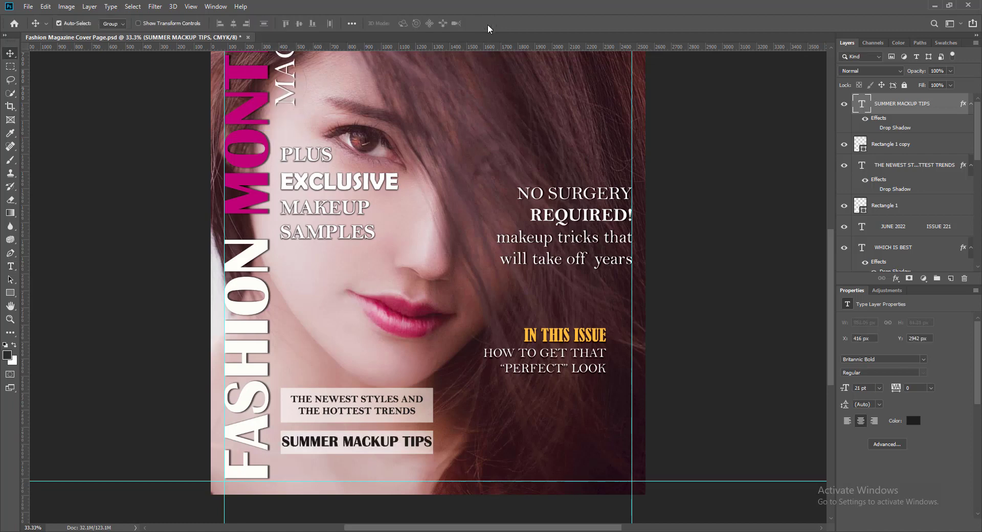
Step: Set the SUMMER MACKUP TIPS text size to 20 pt and commit it
double_click(862, 103)
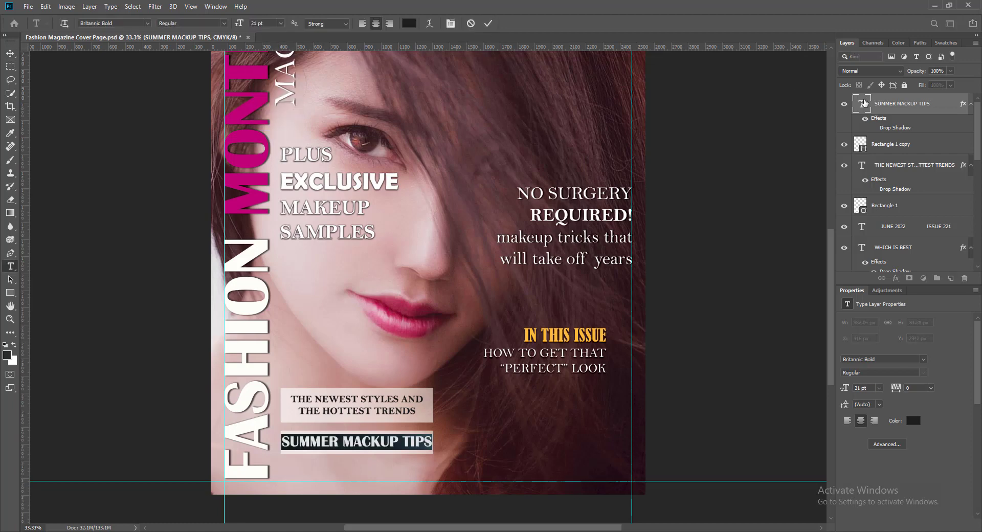
left_click(280, 24)
left_click(279, 109)
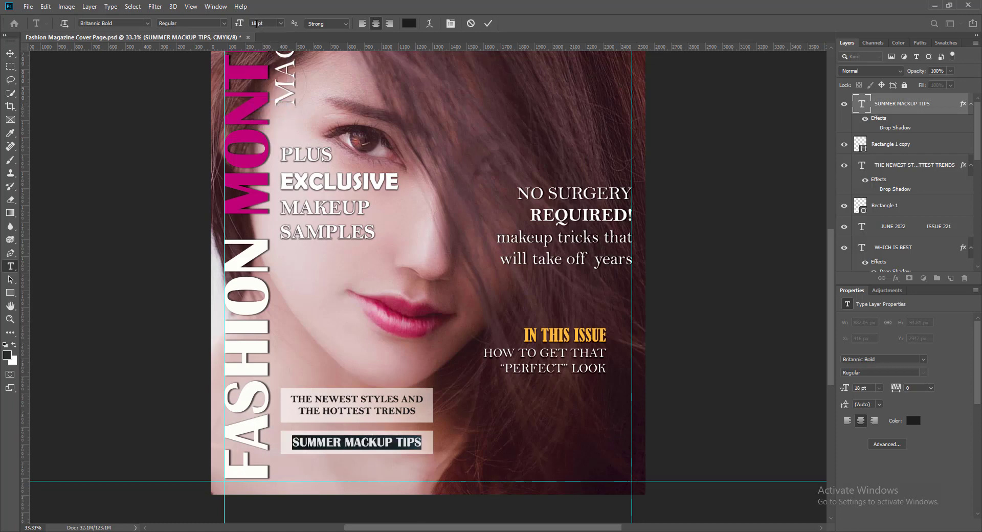
type("20")
left_click(487, 23)
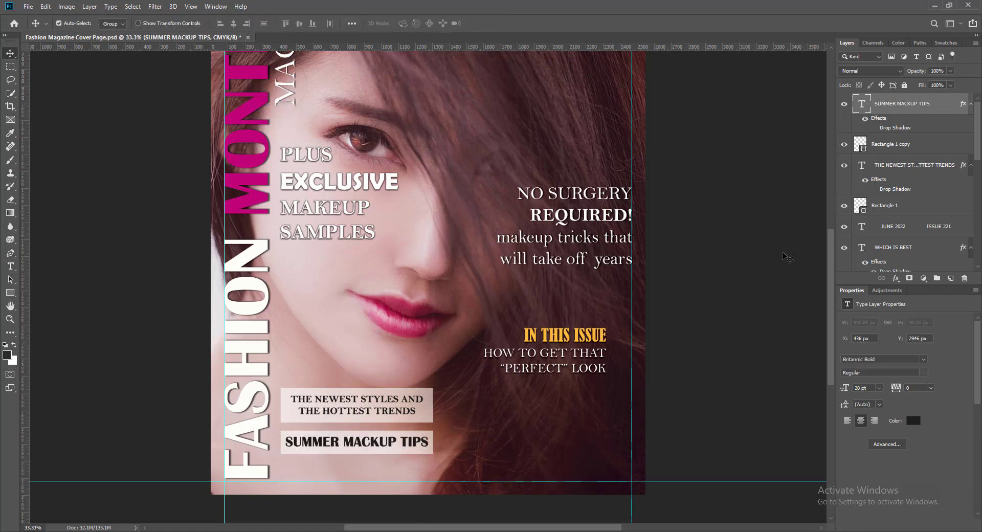
Step: Lower the opacity of the rectangle behind SUMMER MACKUP TIPS to 48%
left_click(890, 144)
left_click(950, 71)
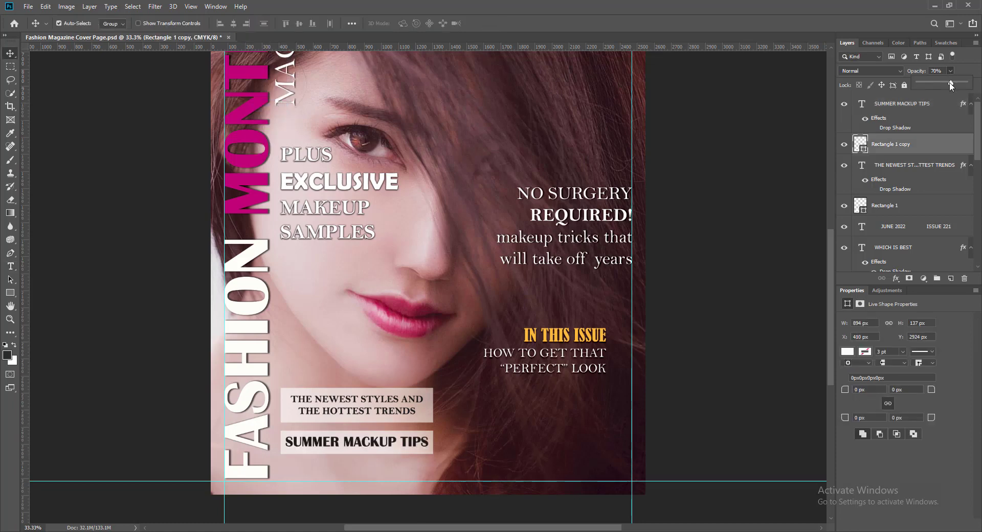
left_click_drag(969, 83, 944, 91)
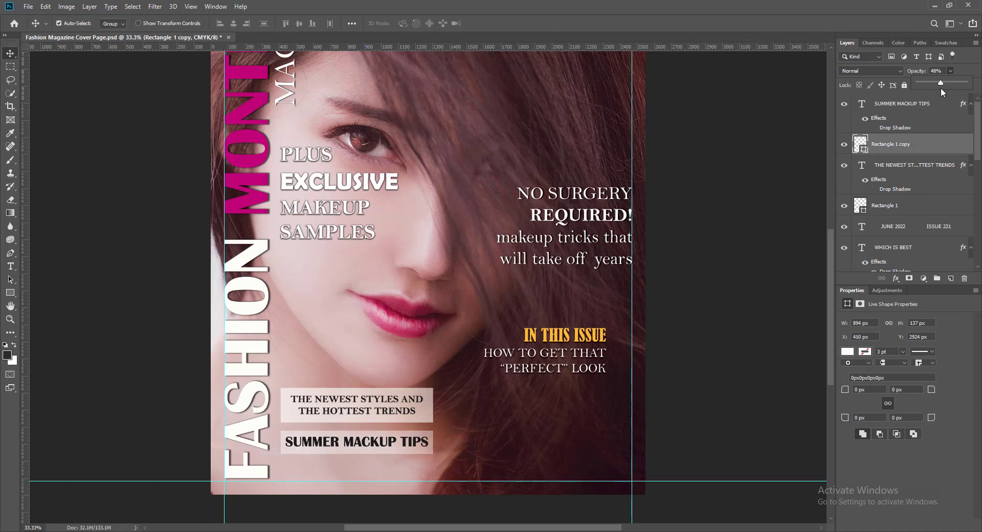
left_click(736, 249)
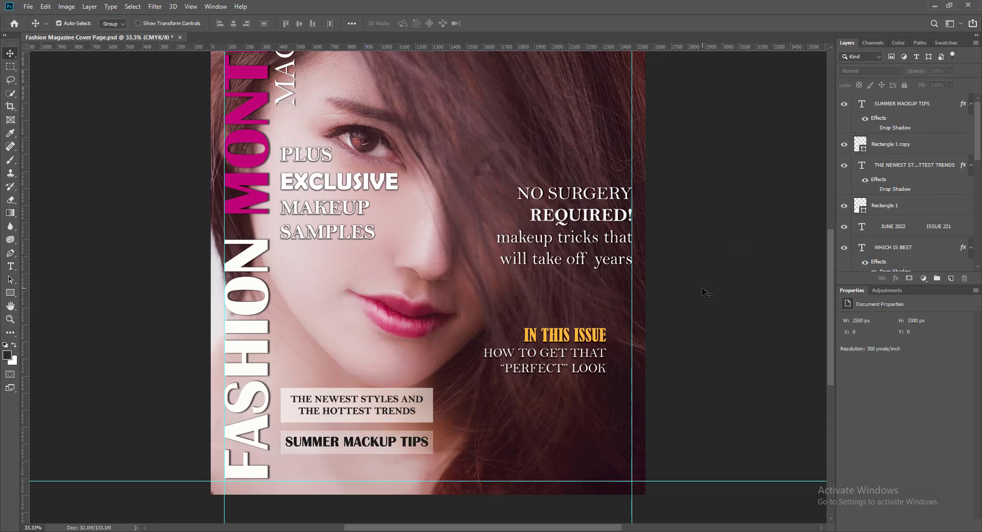
Step: Recolor the SUMMER MACKUP TIPS text to a slightly lighter dark gray and commit the change
double_click(335, 441)
key("ctrl+a")
left_click(409, 23)
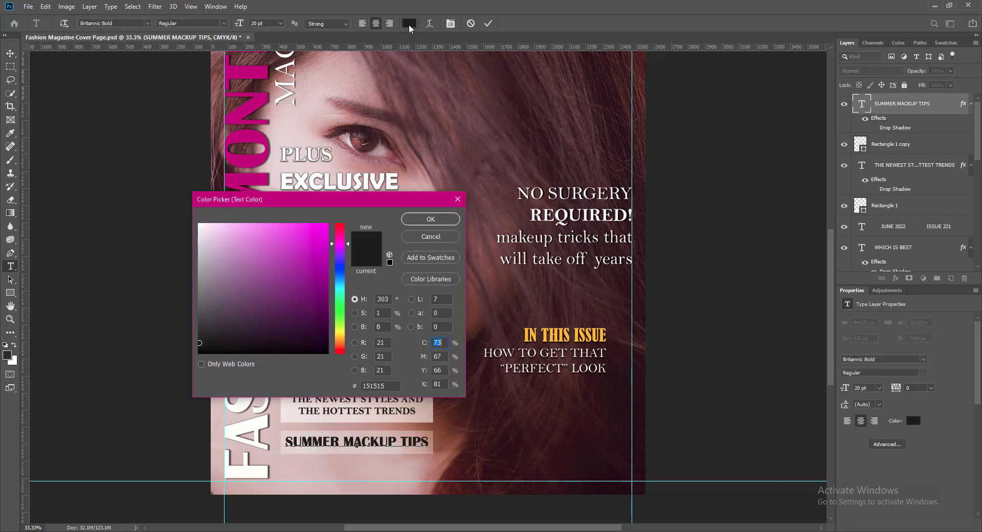
left_click(199, 333)
left_click(417, 219)
left_click(488, 23)
key("v")
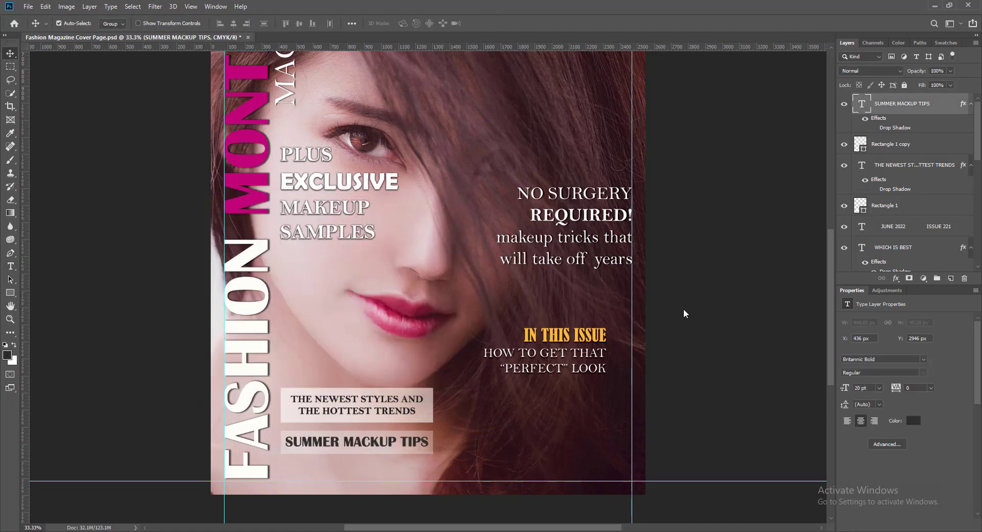
left_click(724, 357)
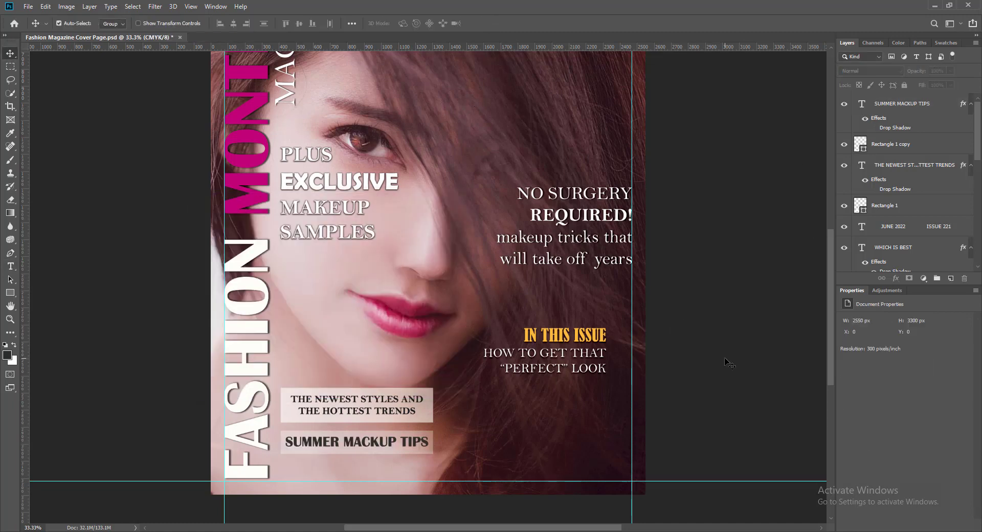
Step: Correct the misspelled word MACKUP in the lower box so the line reads SUMMER MAKEUP TIPS
left_click(353, 448)
double_click(388, 442)
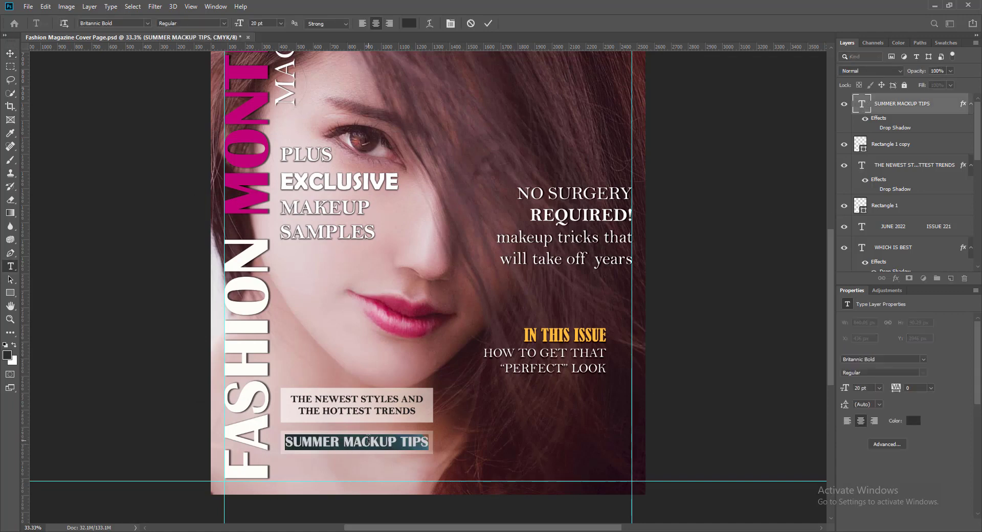
key("Delete")
key("Right")
type("E")
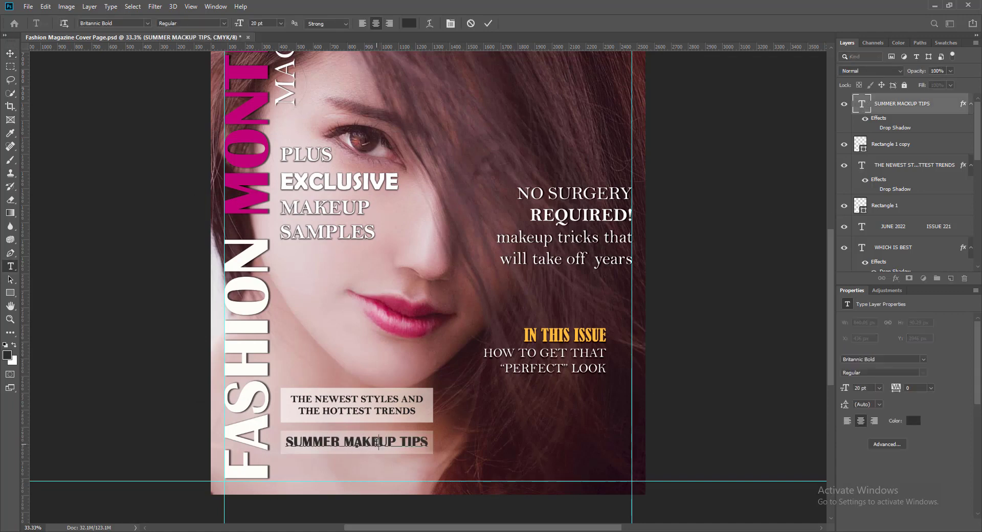
left_click(487, 23)
key("v")
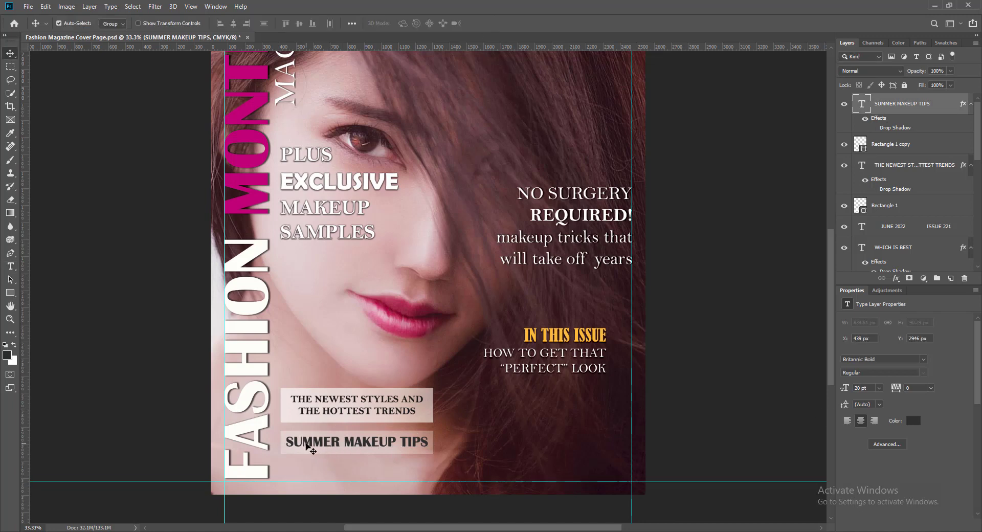
Step: Nudge the SUMMER MAKEUP TIPS text down within its rectangle to Y 2949 px
key("Down")
key("Down")
key("Down")
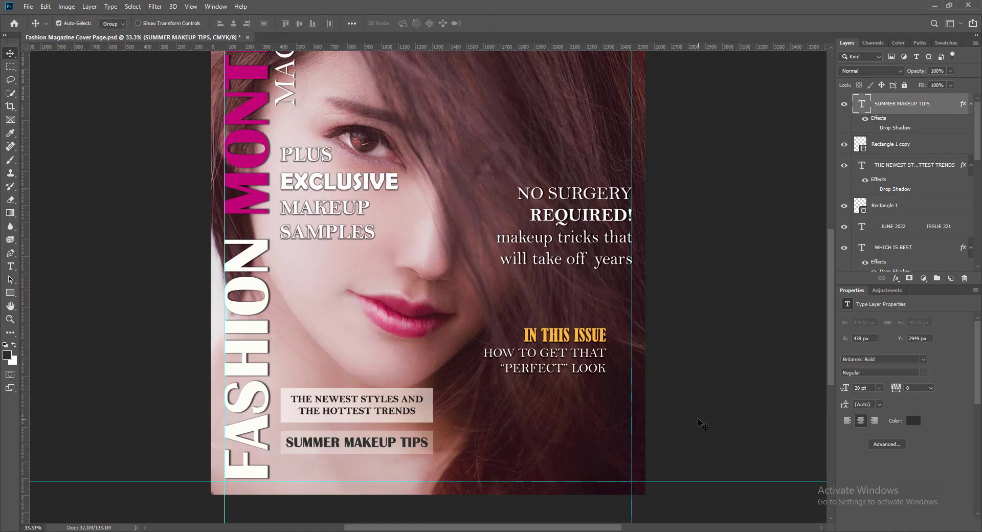
Step: Duplicate the rectangle behind THE NEWEST STYLES into the lower-right corner of the margin guides and raise the copy's opacity to 100%
left_click(701, 425)
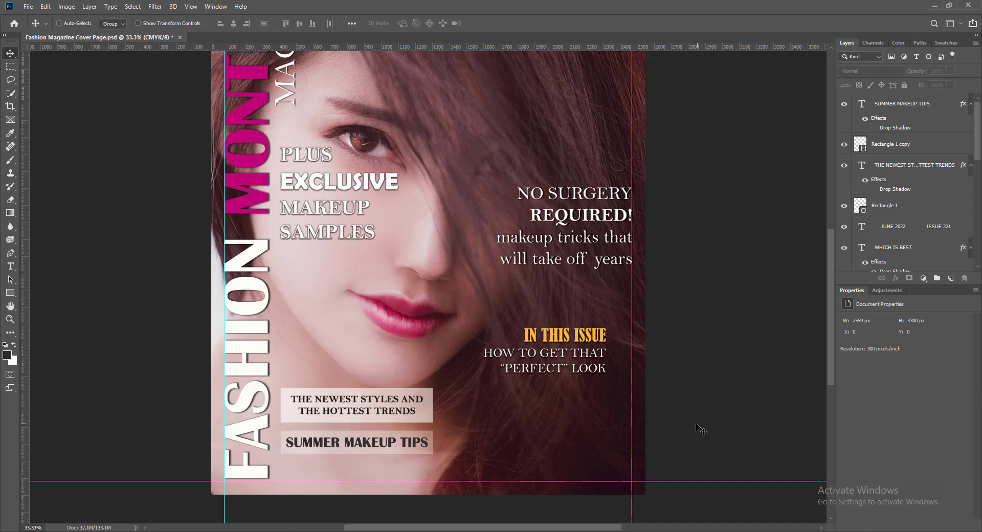
left_click(422, 413, "ctrl")
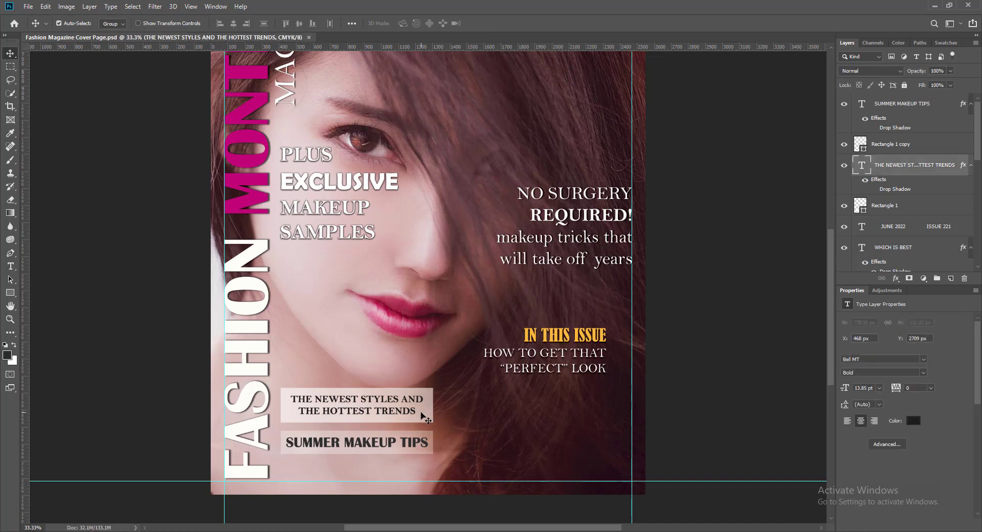
left_click(431, 397, "ctrl")
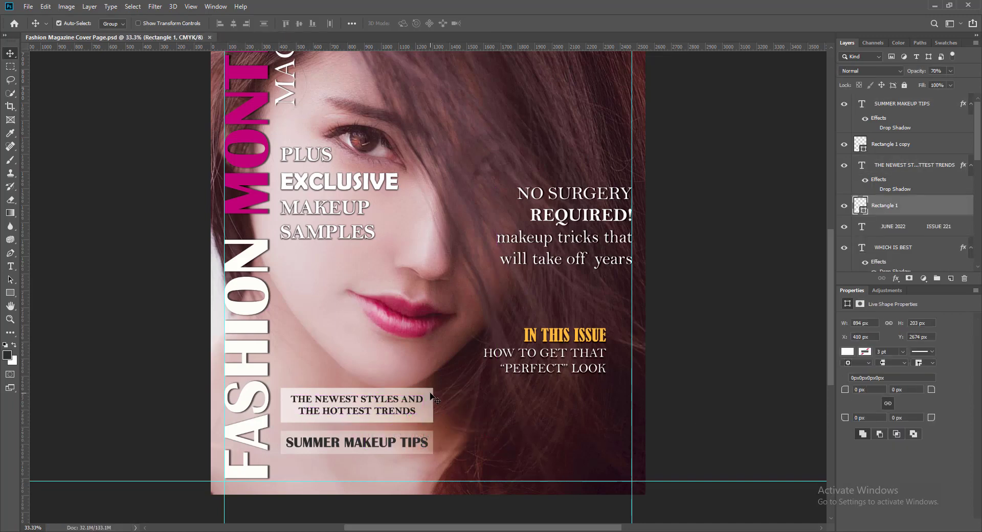
left_click_drag(431, 396, 628, 454, "alt")
left_click_drag(952, 82, 966, 82)
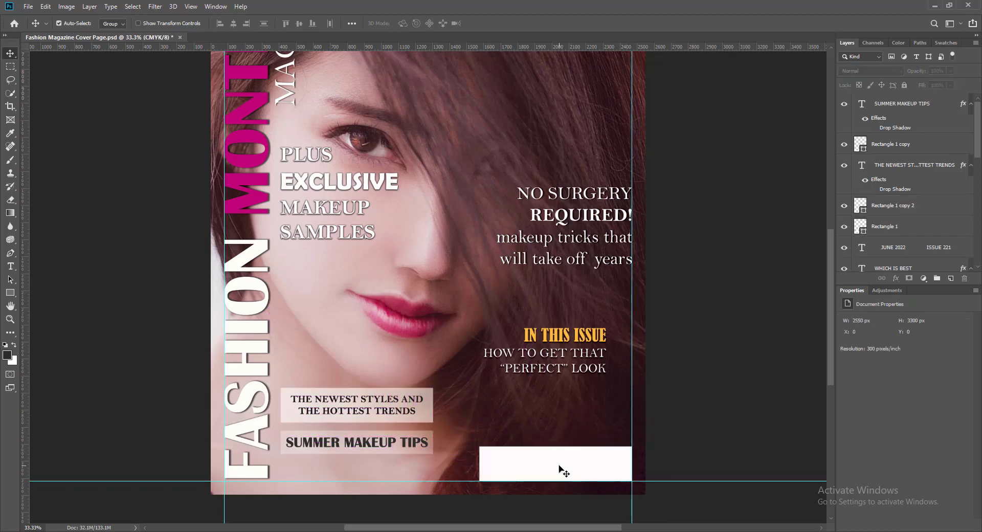
Step: Narrow the white rectangle in the lower-right corner from its inner side to a width of about 510 px
key("ctrl+t")
left_click_drag(480, 463, 545, 463)
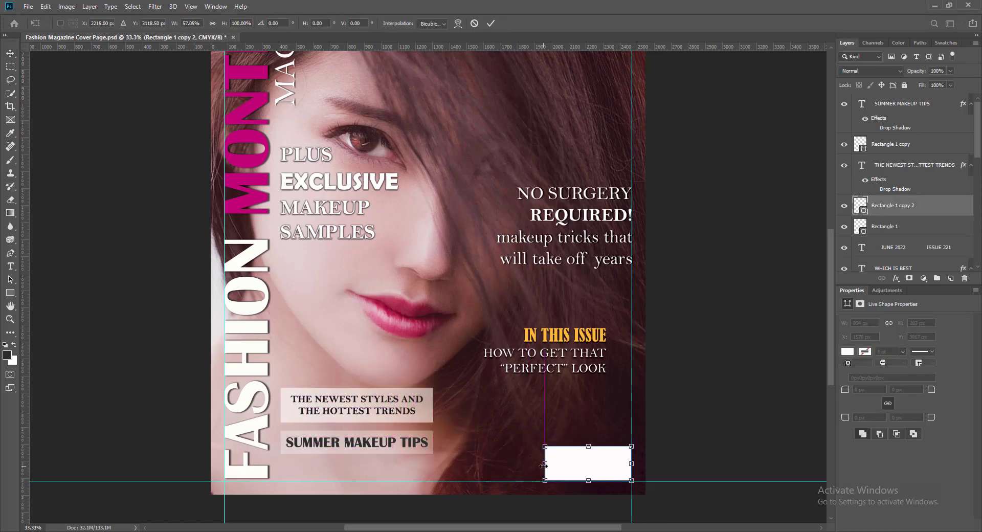
key("Return")
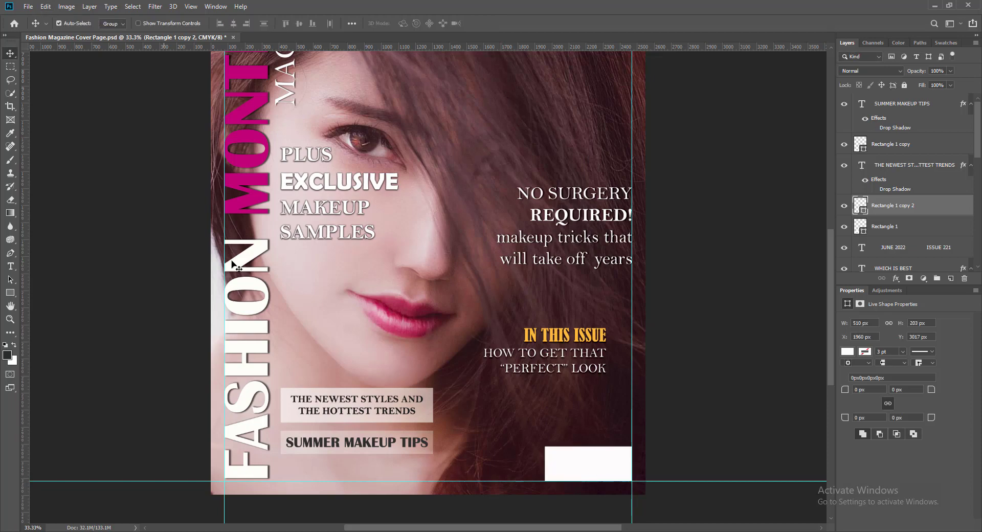
Step: Open barcode.png and place the barcode into the magazine cover over the white rectangle
left_click(28, 7)
left_click(38, 28)
double_click(232, 253)
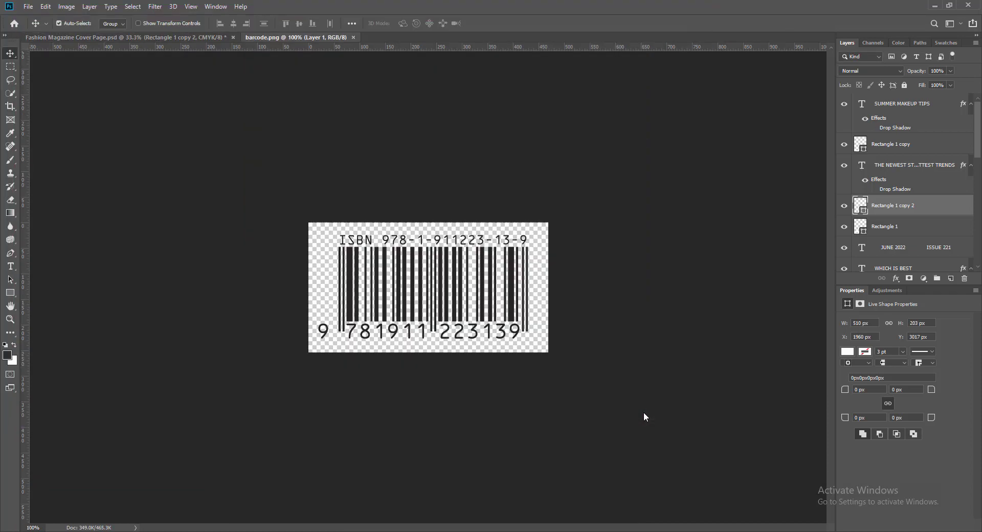
left_click_drag(346, 305, 585, 447)
key("ctrl+t")
key("Return")
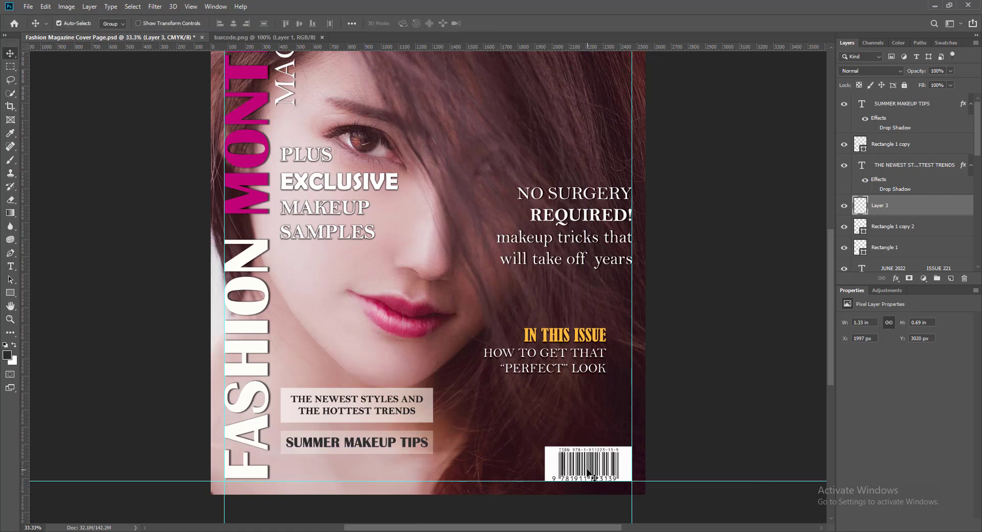
Step: Narrow the white rectangle from both sides to about 400 px so it fits the barcode's width
left_click(553, 467)
key("ctrl+t")
left_click_drag(545, 464, 550, 464)
left_click_drag(631, 464, 620, 468)
key("Return")
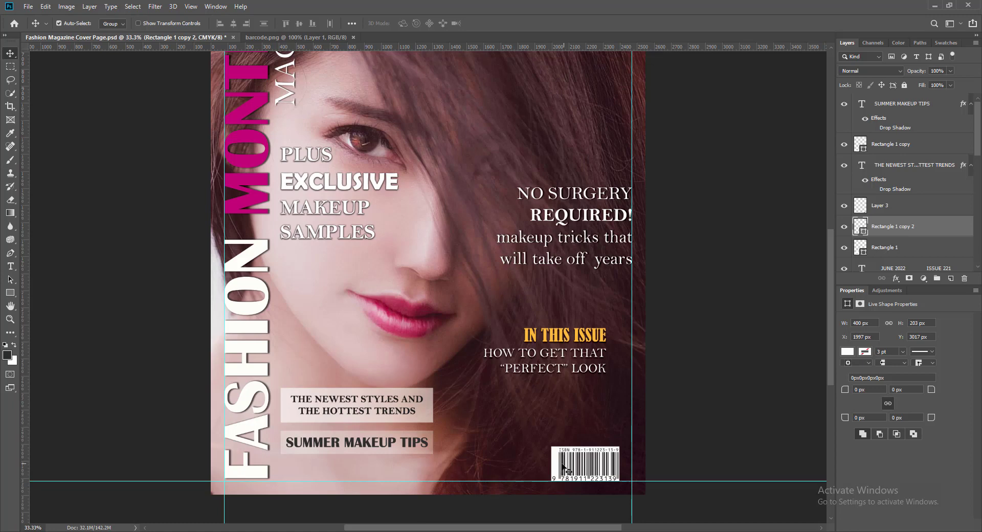
key("ctrl+t")
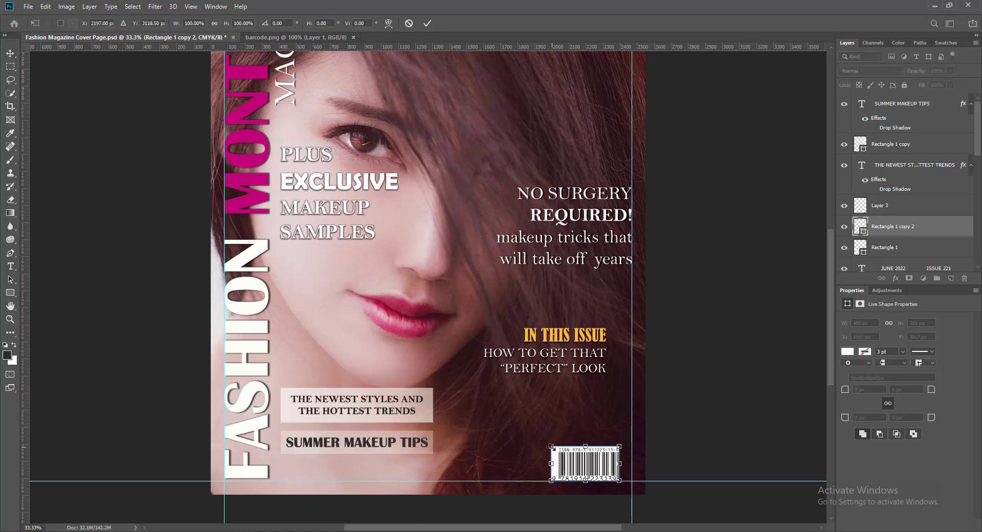
left_click_drag(552, 448, 557, 452)
key("ctrl+z")
left_click(429, 24)
Step: Scale the barcode and its white rectangle together to about 357 px wide and fit them into the lower-right margin corner
left_click(580, 468)
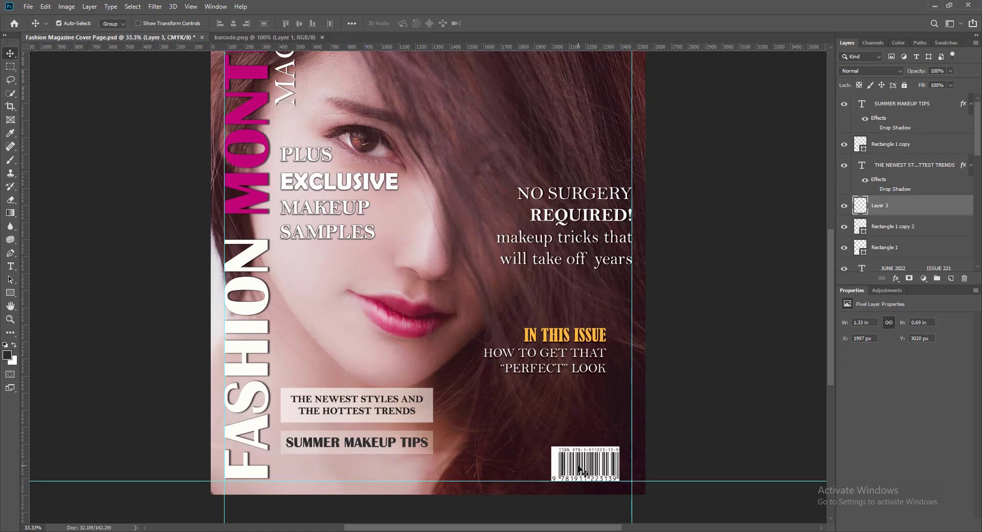
left_click(555, 466, "shift")
key("ctrl+t")
left_click_drag(552, 446, 594, 469)
key("Return")
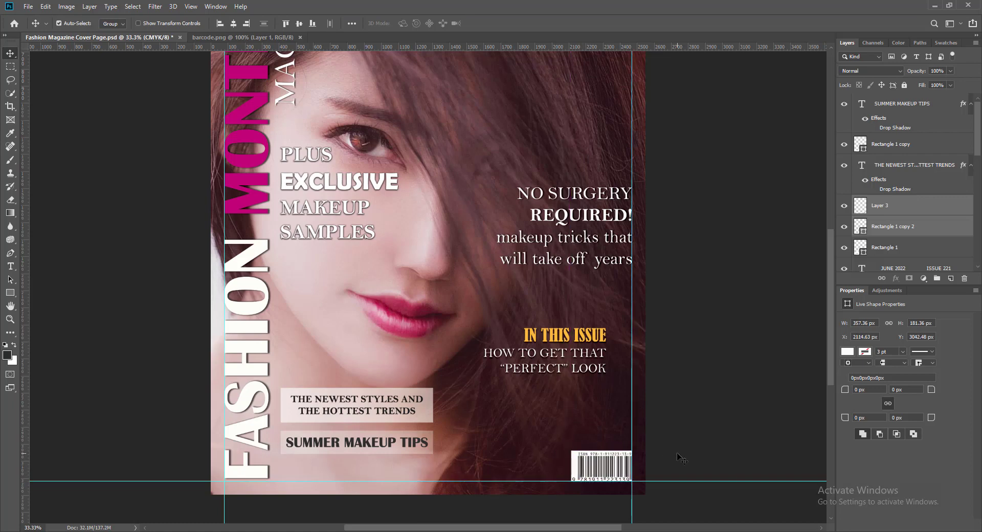
Step: Nudge the barcode and its white rectangle vertically to Y 3039.48 px, save the document, and deselect them
key("Down")
key("Down")
key("Down")
key("Down")
key("Down")
key("Down")
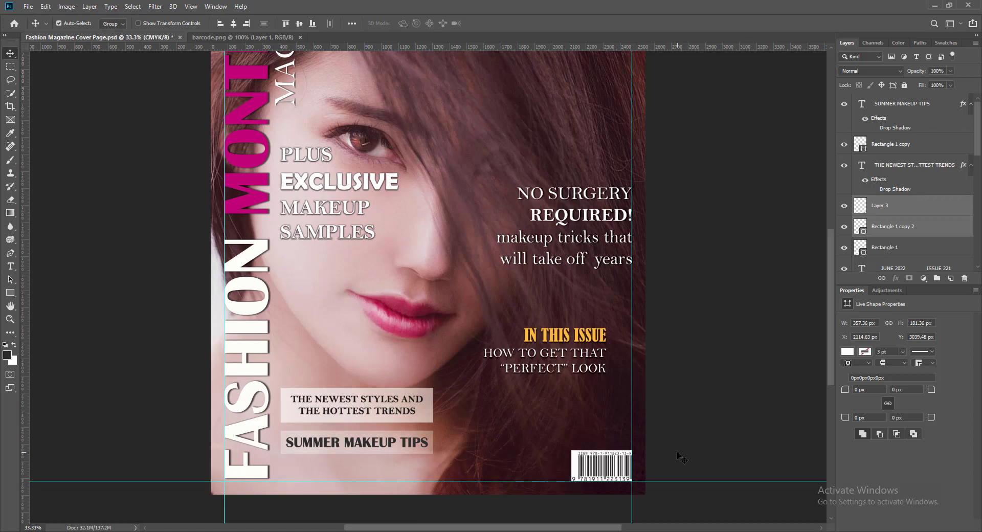
key("ctrl+s")
left_click(682, 438)
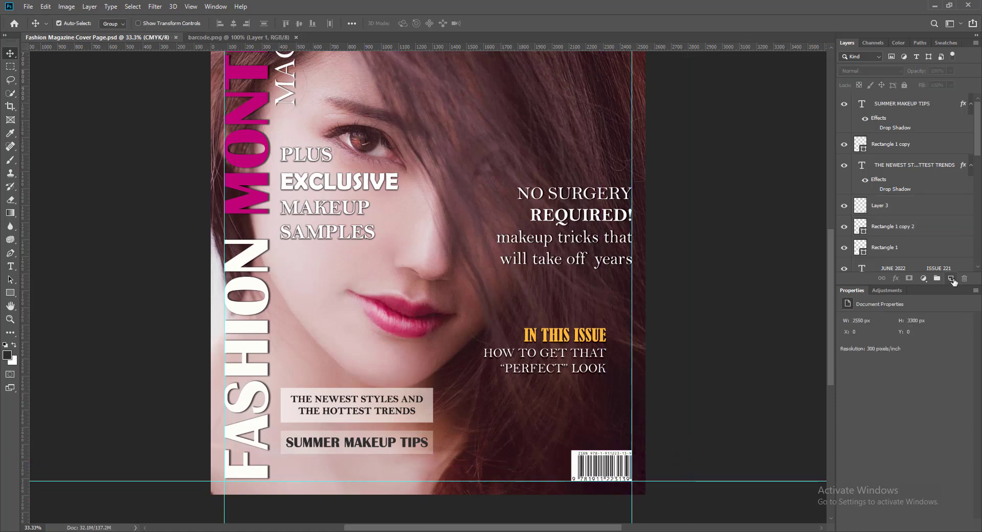
Step: Add an empty layer and duplicate the IN THIS ISSUE text block to the area above the barcode
left_click(951, 279)
mouse_move(62, 530)
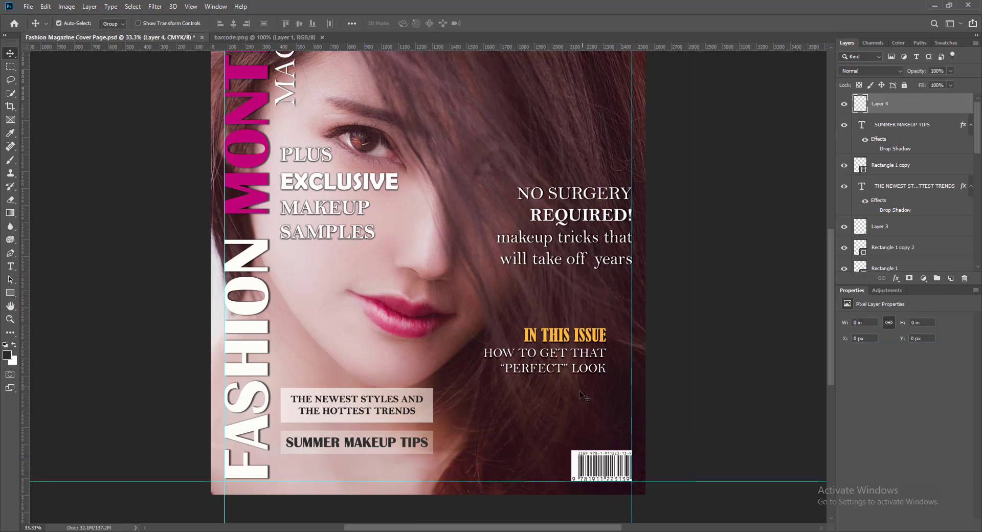
left_click(534, 359)
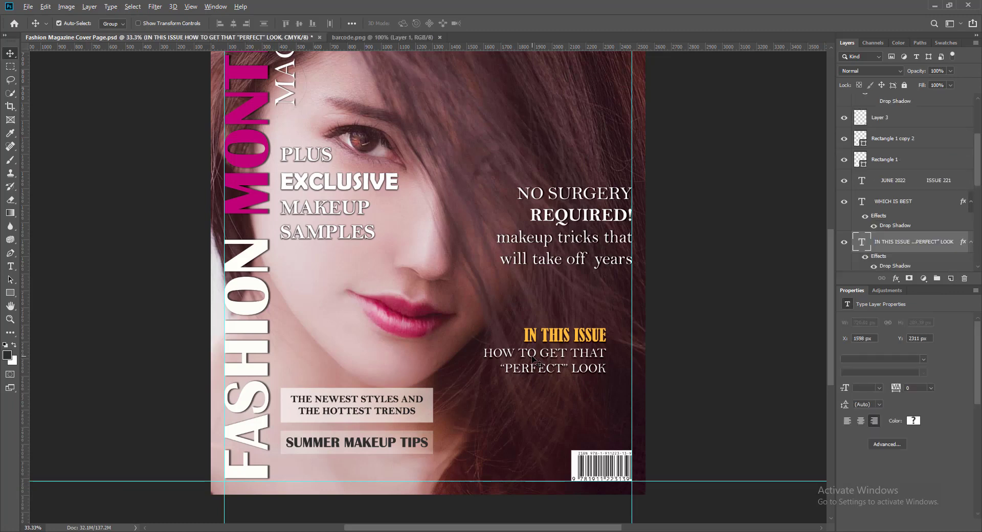
left_click_drag(533, 359, 668, 405)
Step: Replace all the text in the copied block above the barcode with the price "$ 8.99"
double_click(861, 242)
key("BackSpace")
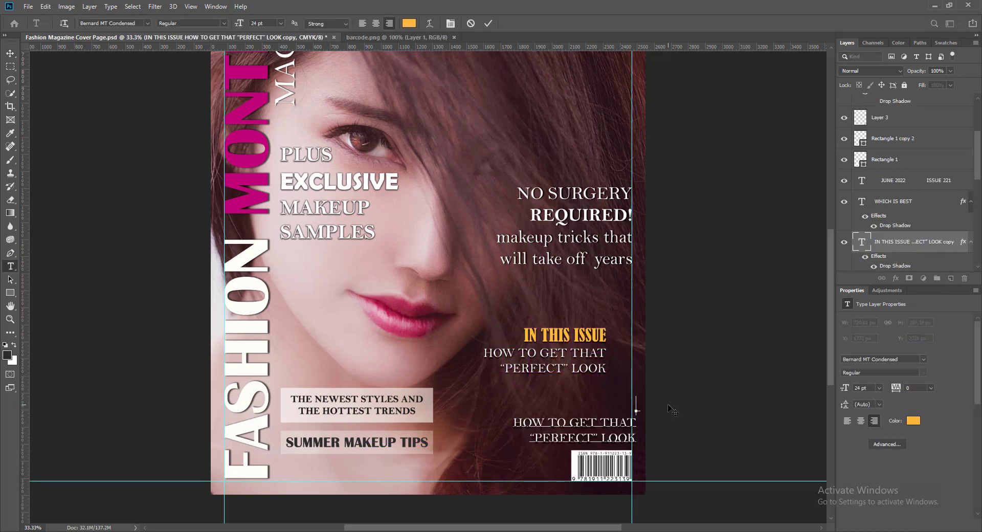
left_click_drag(513, 422, 660, 438)
key("BackSpace")
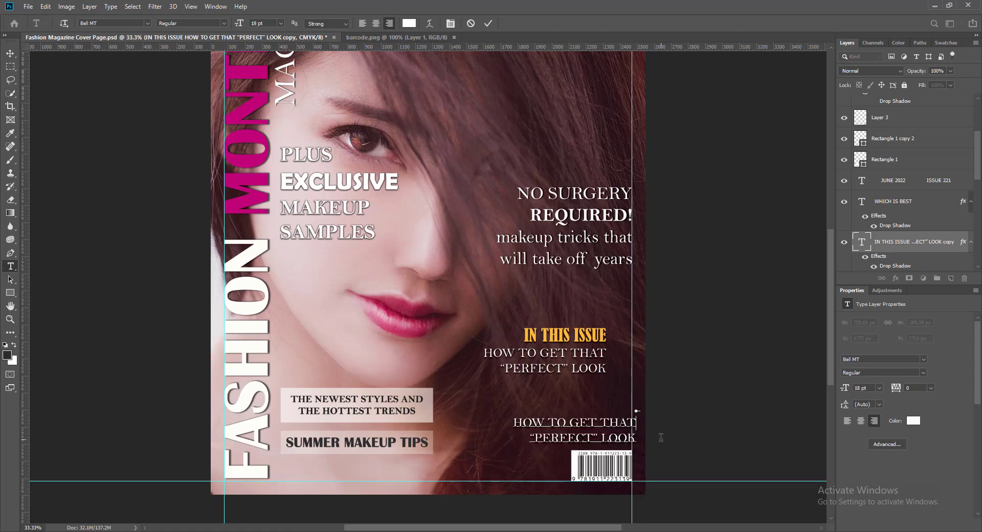
type("S")
type(" 8.99")
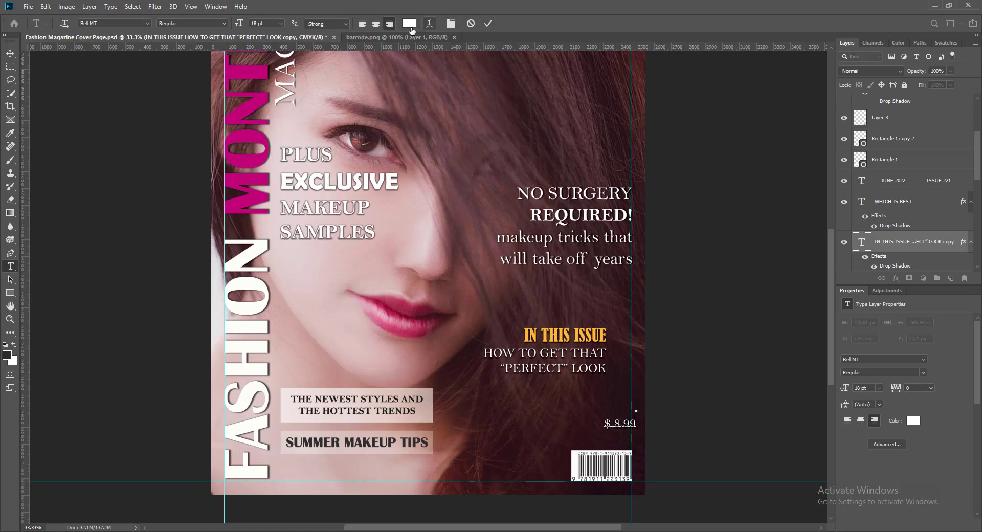
Step: Keep the $ 8.99 price right-aligned and position it directly above the barcode at X 2201 px, Y 2811 px
left_click(375, 24)
left_click(362, 24)
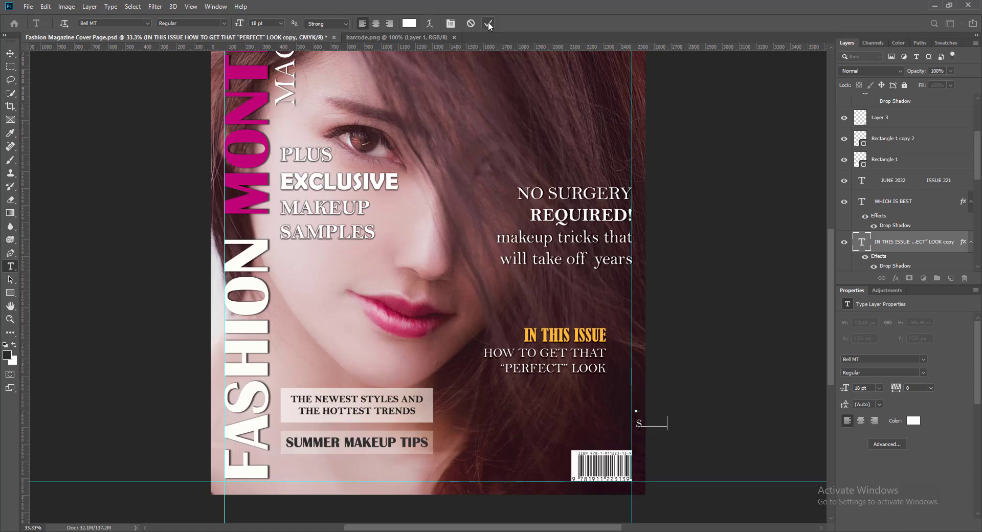
left_click(389, 23)
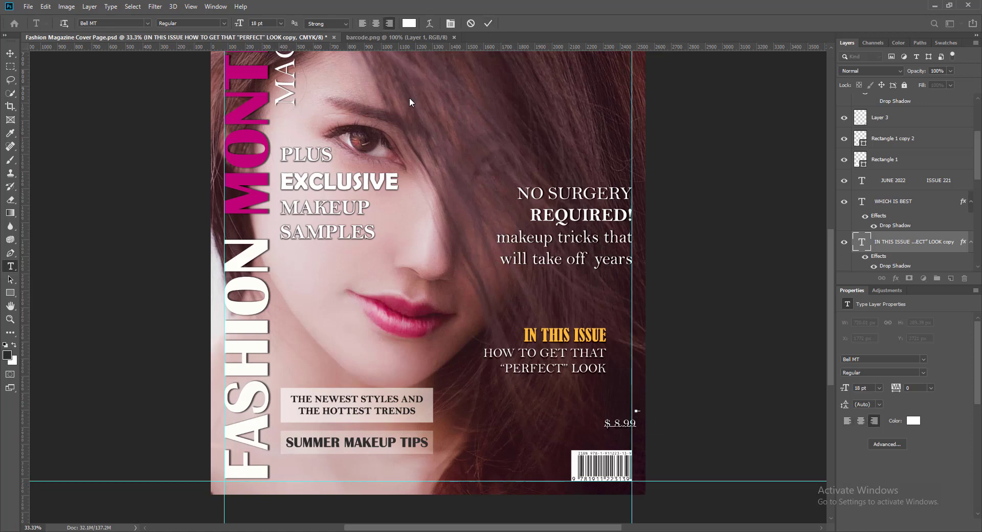
left_click(488, 24)
key("v")
left_click_drag(617, 424, 600, 439)
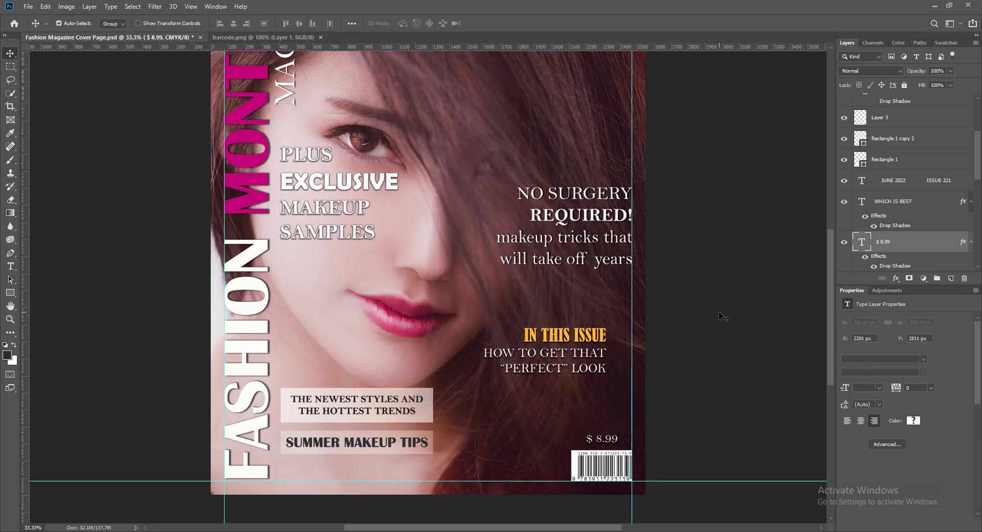
Step: Recolor the whole $ 8.99 text block to white (#feffff) and commit the change
double_click(858, 243)
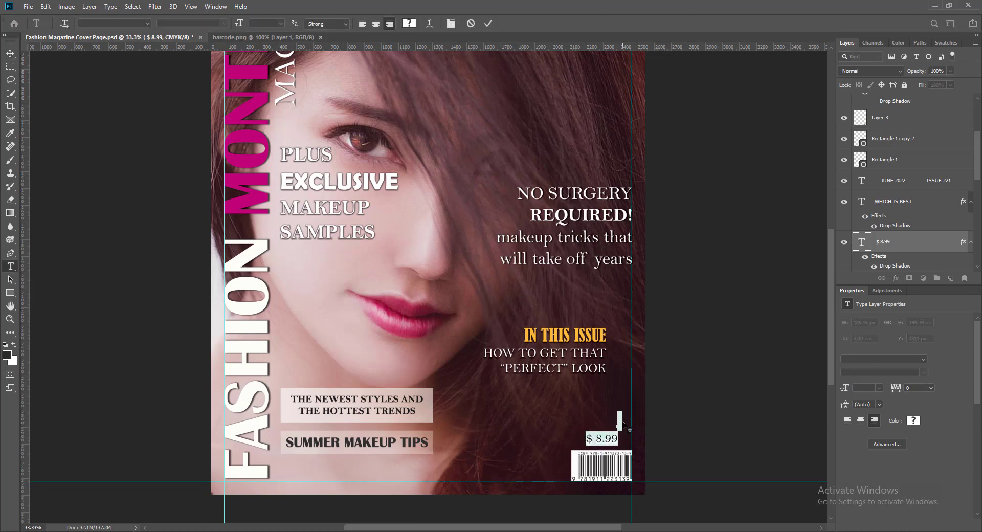
left_click(409, 23)
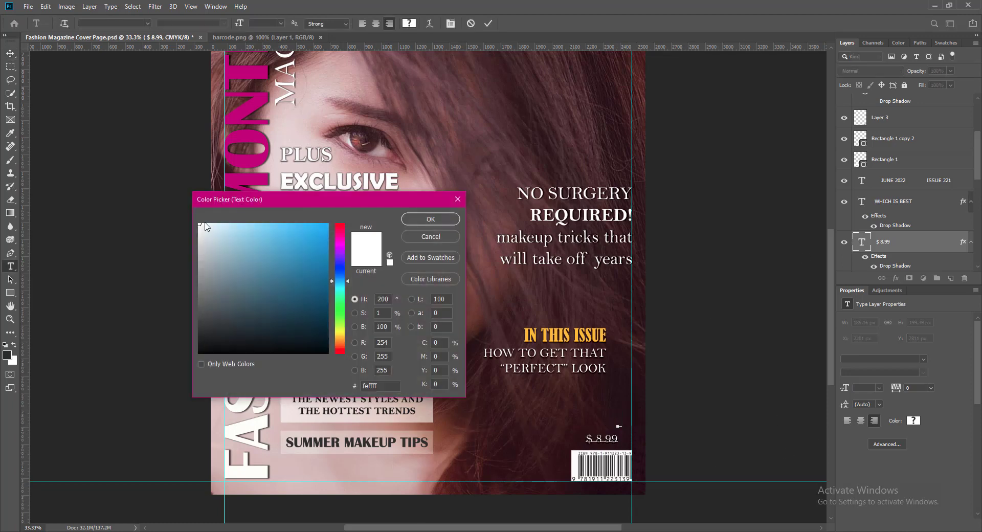
left_click(431, 220)
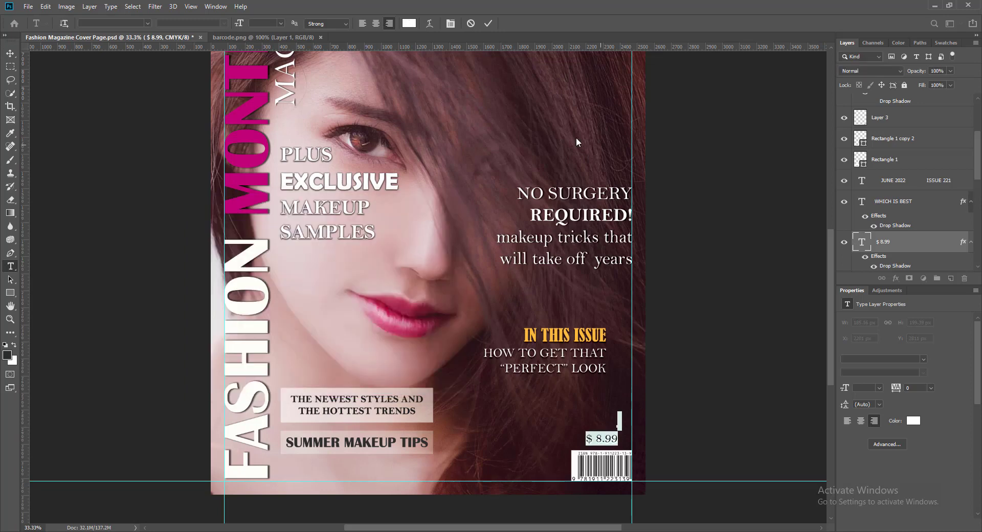
left_click(618, 426)
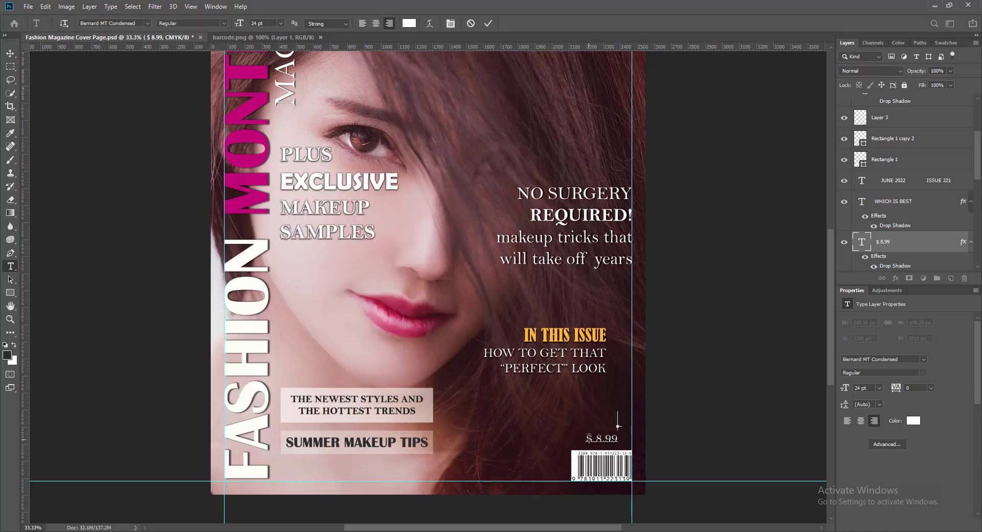
left_click(488, 24)
Step: Set the spread of the $ 8.99 text's drop shadow to 6%
right_click(862, 245)
left_click(880, 248)
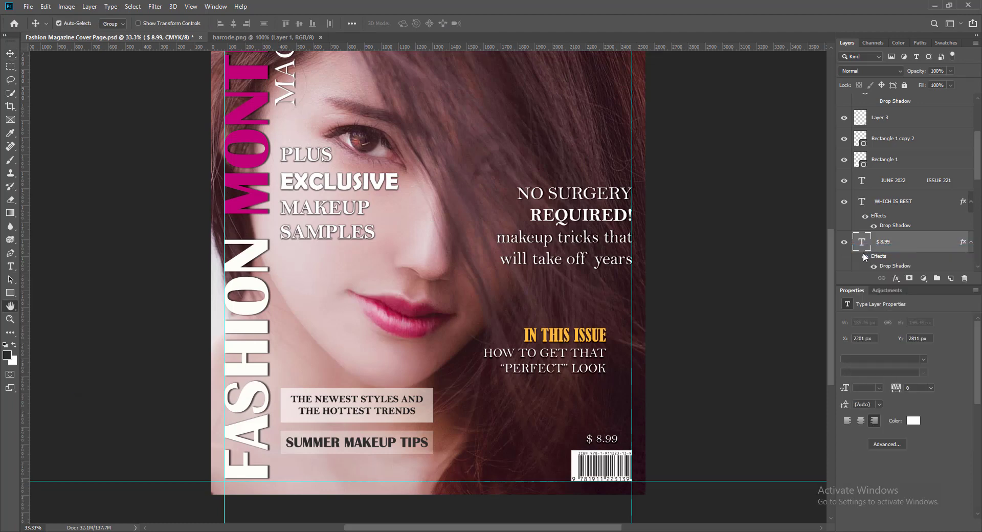
left_click(107, 337)
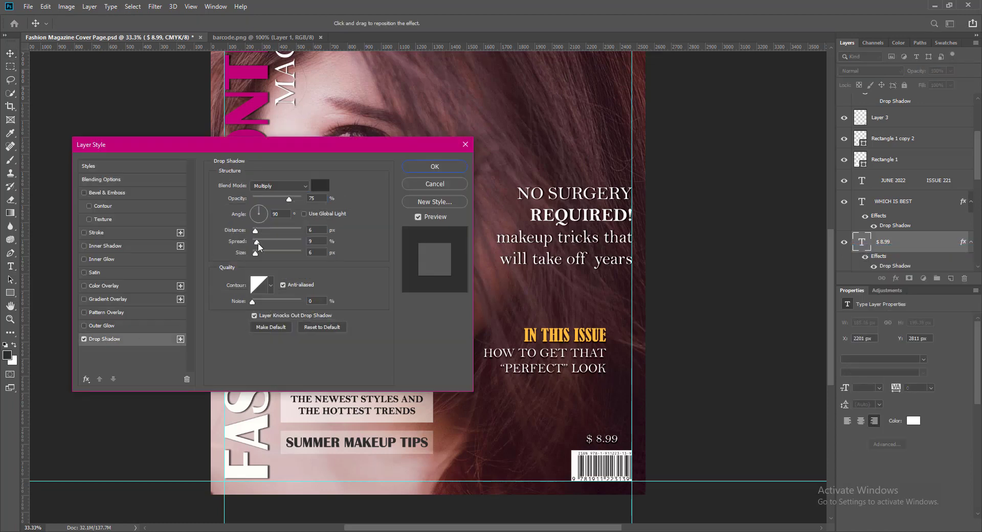
left_click_drag(312, 243, 288, 244)
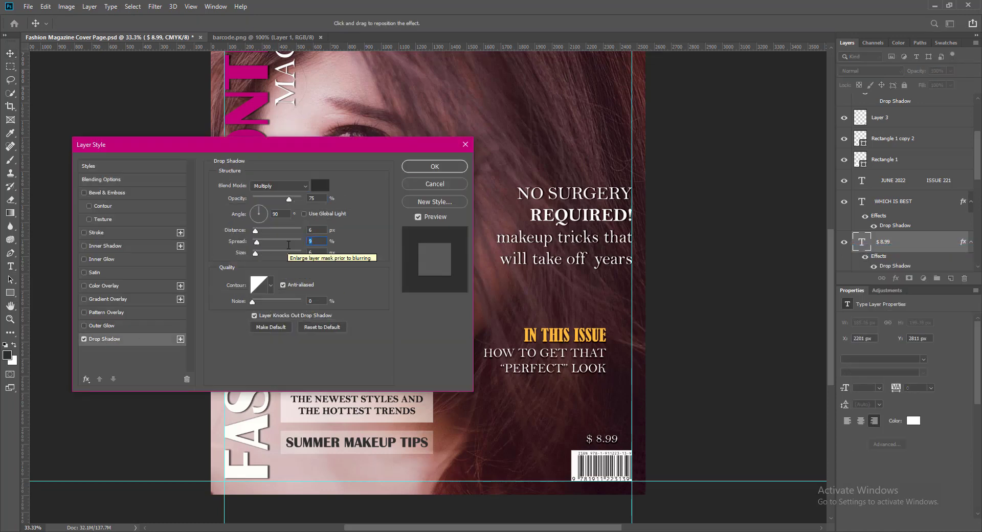
type("6")
left_click(434, 167)
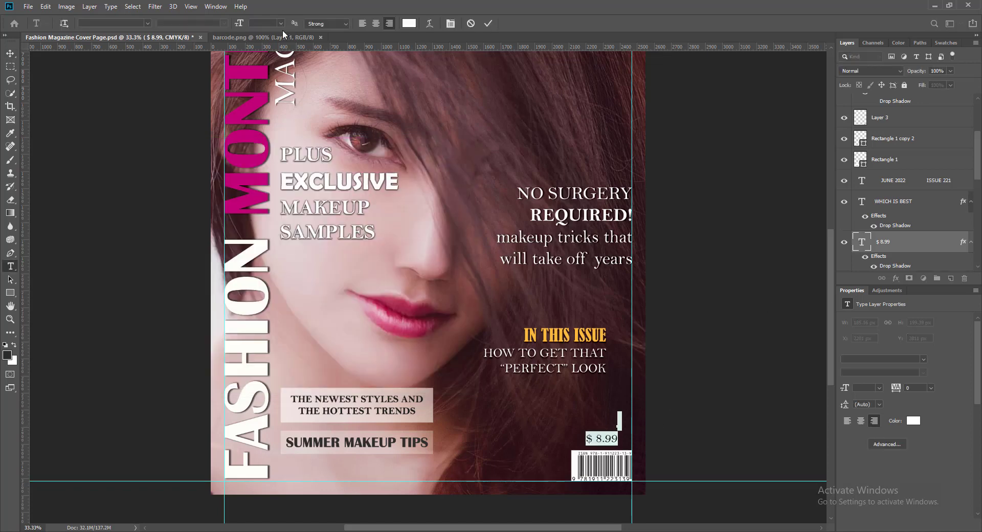
Step: Set the font size of the $ 8.99 price to 21 pt and commit the text
left_click(281, 23)
left_click(267, 115)
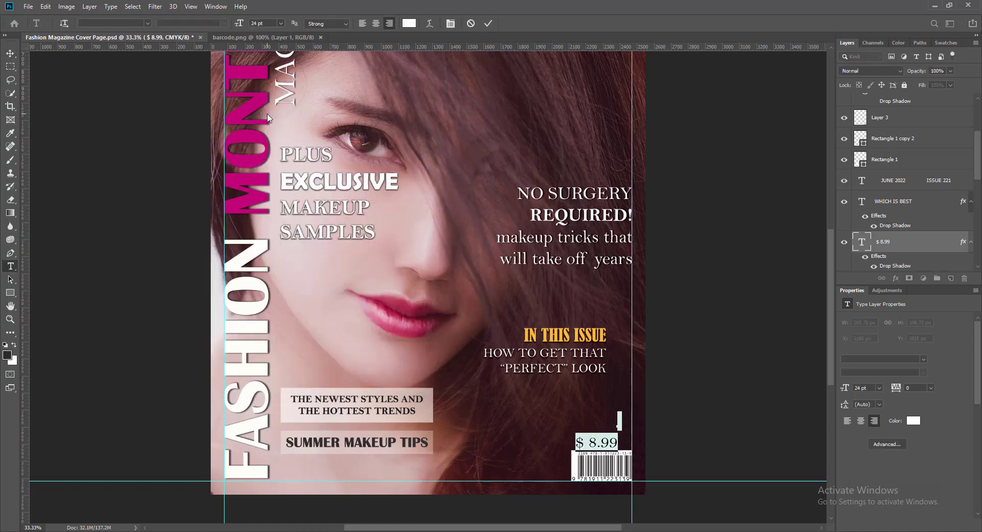
double_click(253, 23)
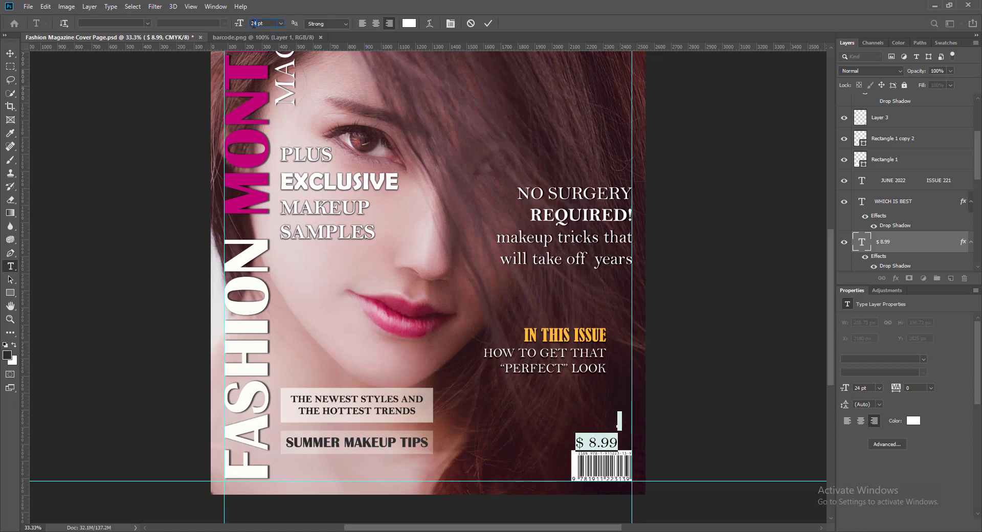
left_click(488, 23)
key("v")
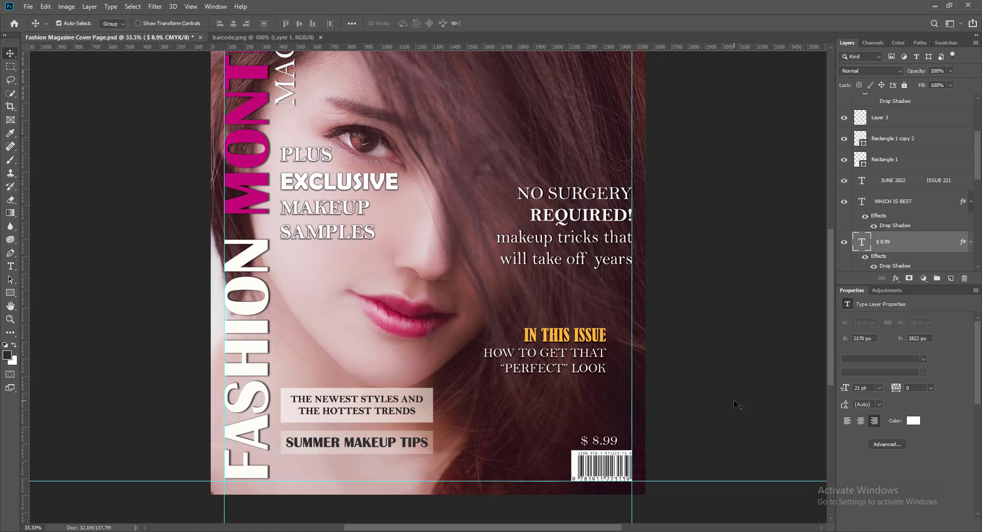
Step: Nudge the $ 8.99 price to X 2185 px, Y 2825 px so it sits centered above the barcode, and save the document
key("Right")
key("Right")
key("Right")
key("Right")
key("Right")
key("Right")
key("Right")
key("Right")
key("Right")
key("Right")
key("Right")
key("Right")
key("Right")
key("Right")
key("Right")
key("Down")
key("Down")
key("Down")
key("ctrl+s")
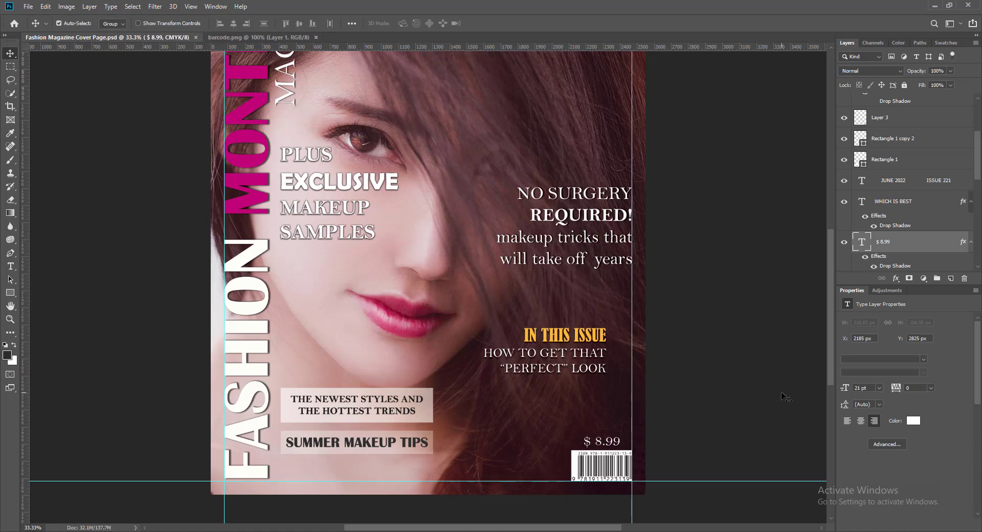
scroll(759, 393, "up", 3)
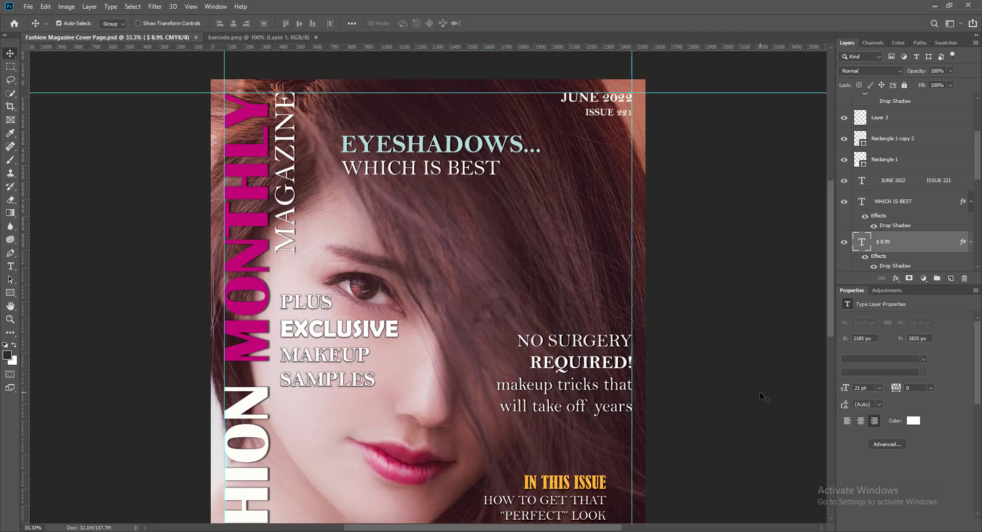
Step: Scale the vertical FASHION MONTHLY title up slightly to about 100.13% so its lower end meets the bottom guide
scroll(759, 391, "down", 4)
left_click(238, 452)
key("ctrl+t")
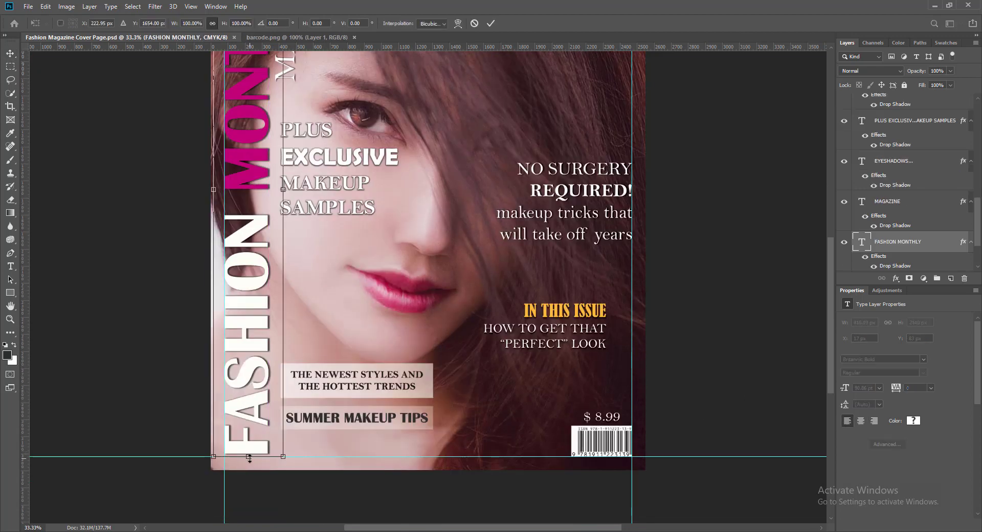
left_click_drag(249, 458, 252, 465)
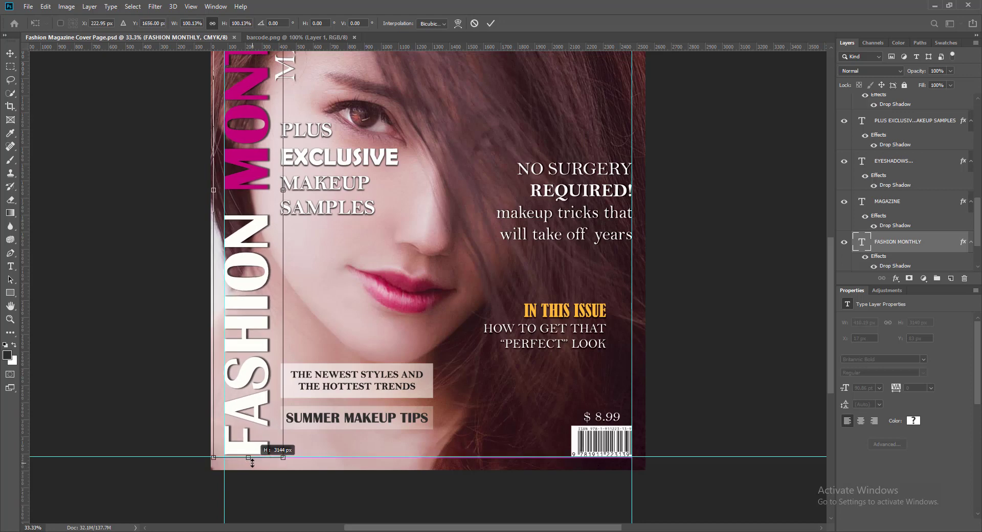
key("Return")
Step: Nudge the vertical MAGAZINE text down to Y 75 px beside the title and save the document
scroll(313, 457, "up", 3)
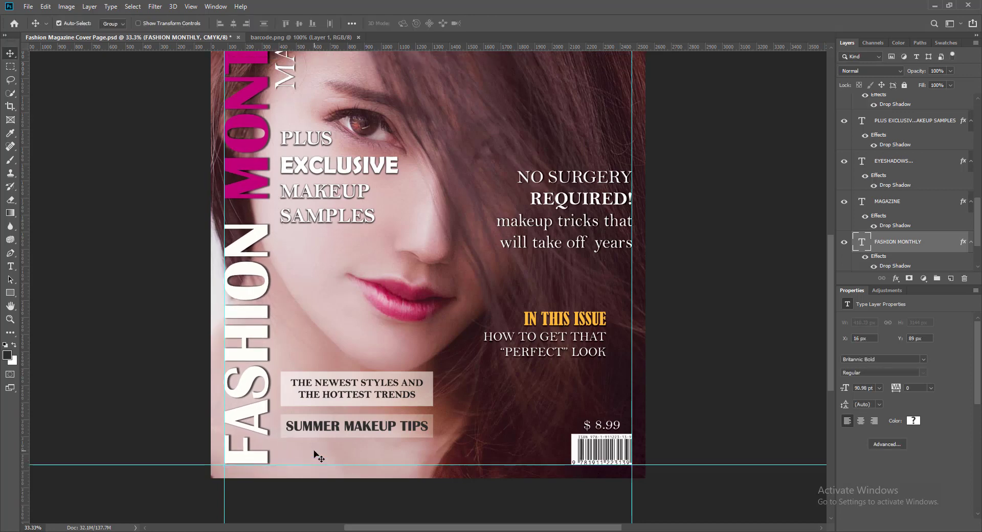
left_click(289, 232)
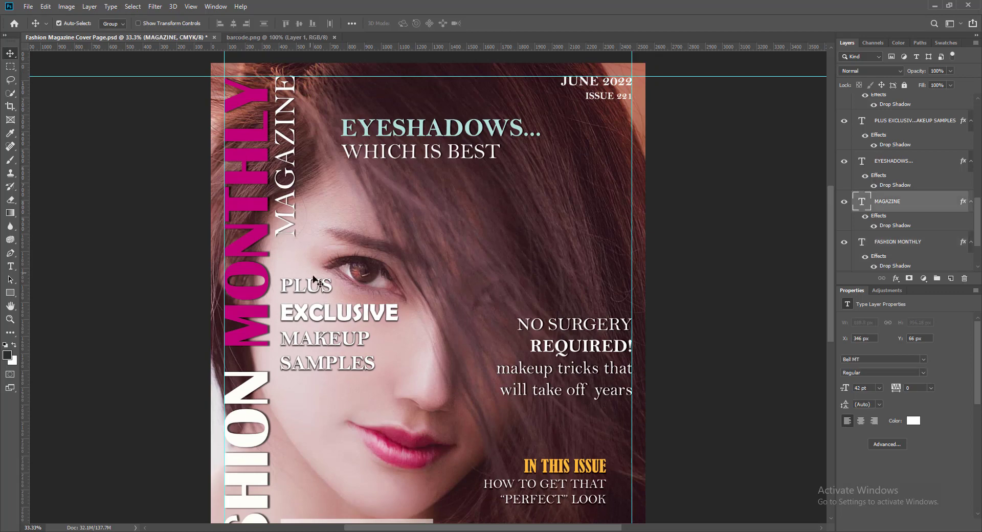
key("Down")
key("Down")
key("Down")
key("Down")
key("Down")
key("Down")
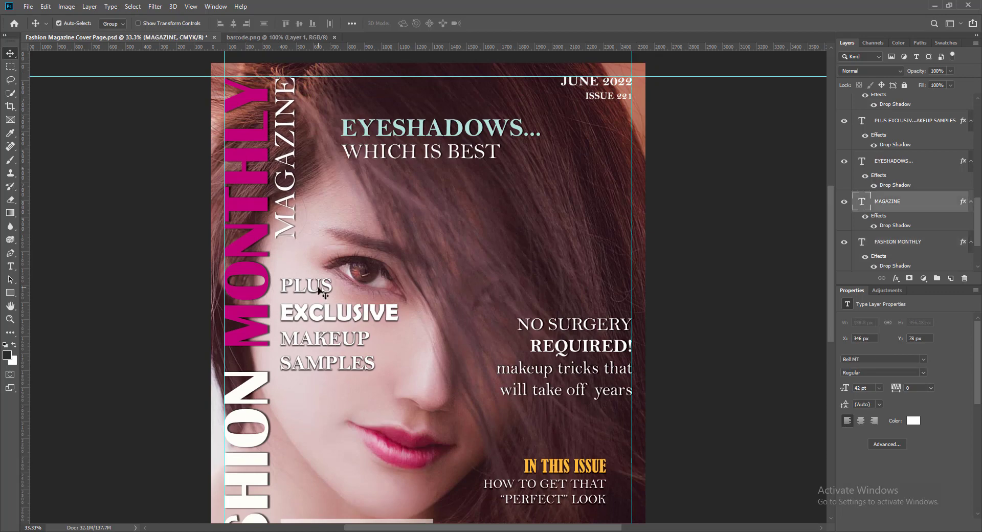
scroll(319, 305, "down", 1)
scroll(320, 305, "down", 3)
key("ctrl+s")
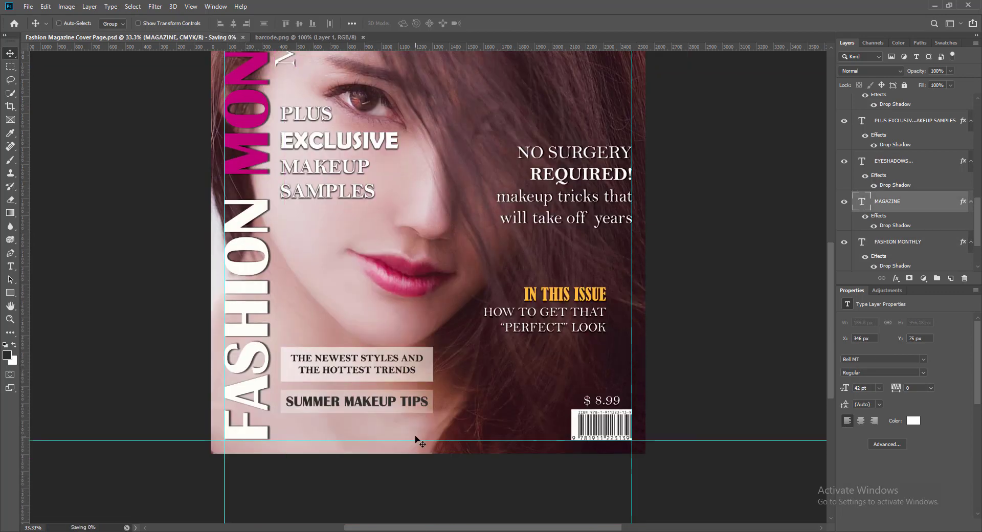
scroll(713, 483, "up", 2)
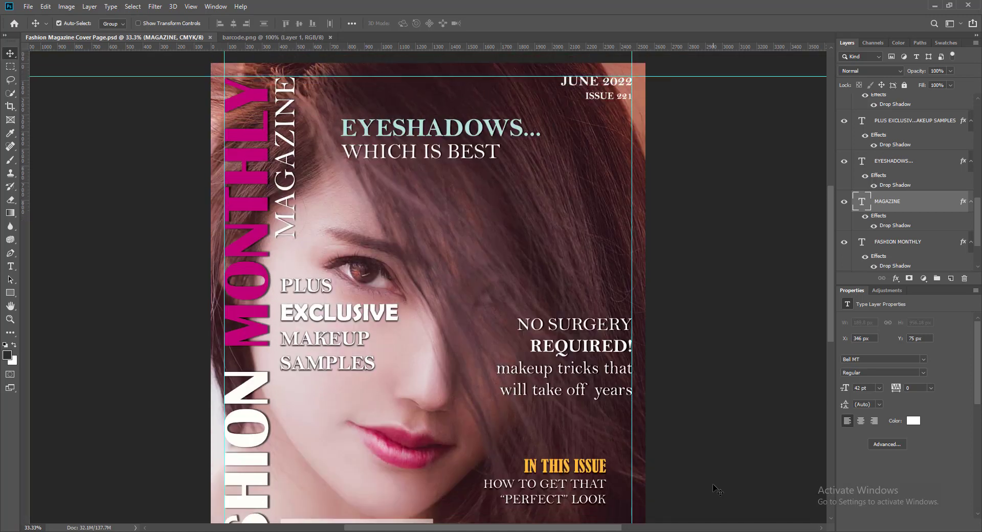
Step: Recolor the whole PLUS EXCLUSIVE MAKEUP SAMPLES text block to white and commit the change
scroll(713, 483, "down", 1)
double_click(301, 205)
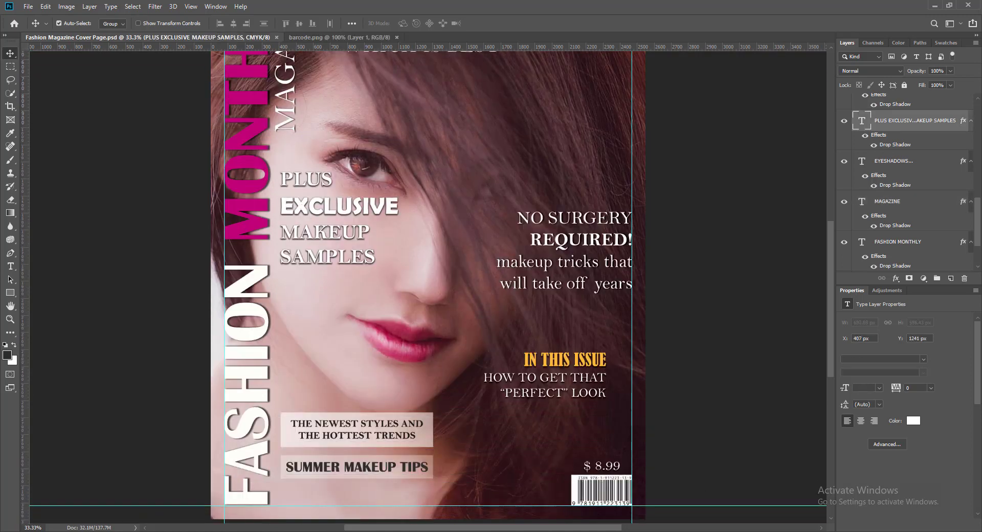
left_click(409, 23)
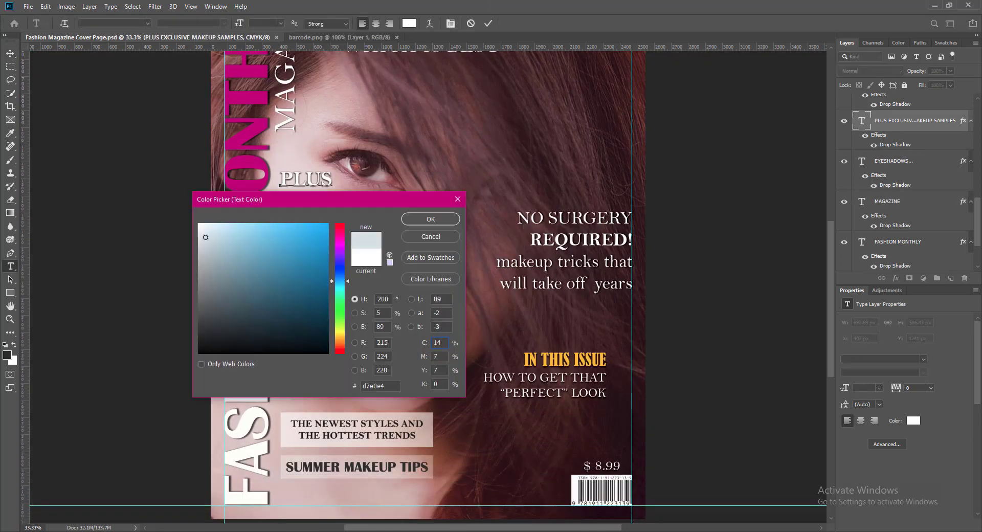
left_click(422, 223)
left_click(488, 23)
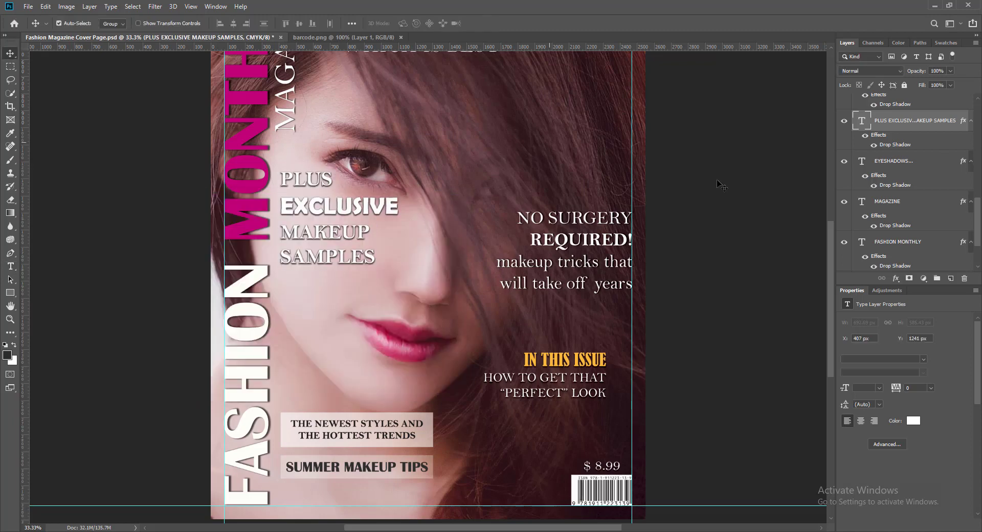
Step: Set the drop shadow size of the PLUS EXCLUSIVE MAKEUP SAMPLES text to 9 px and save the document
right_click(862, 120)
left_click(863, 128)
left_click(114, 338)
left_click_drag(317, 145, 727, 95)
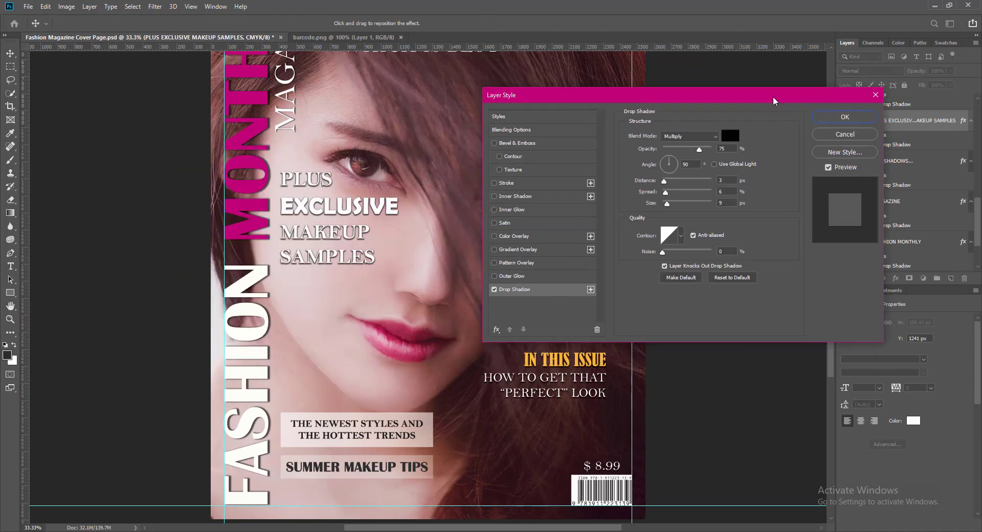
double_click(723, 203)
type("6")
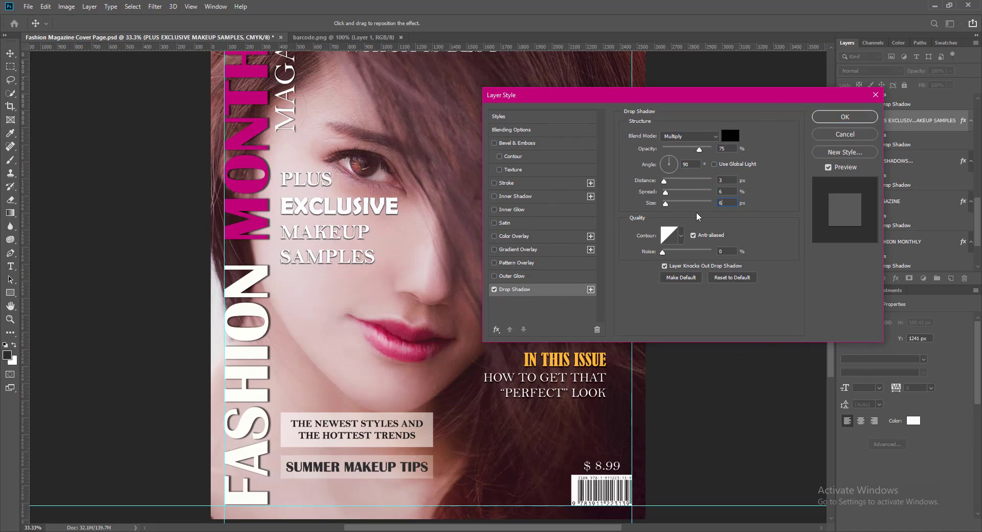
left_click_drag(730, 203, 694, 208)
type("9")
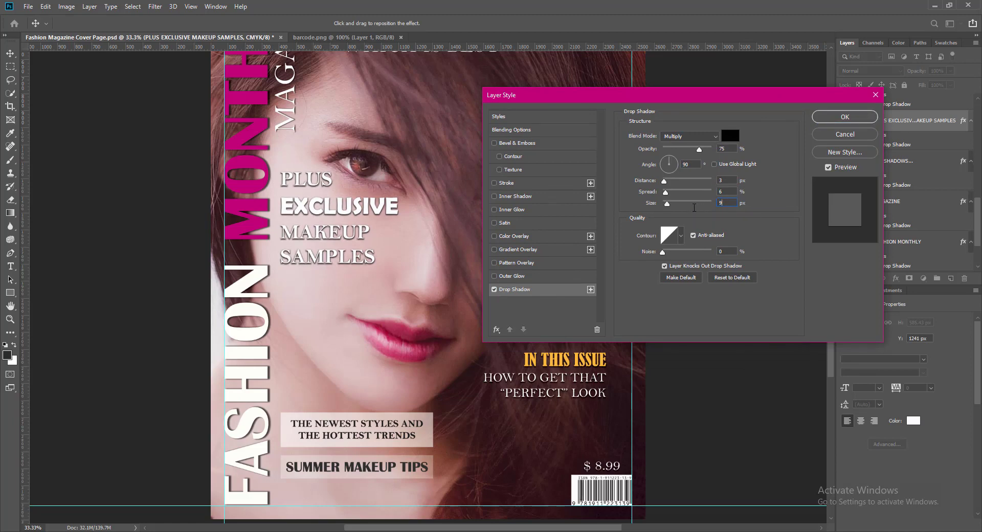
key("Return")
key("ctrl+s")
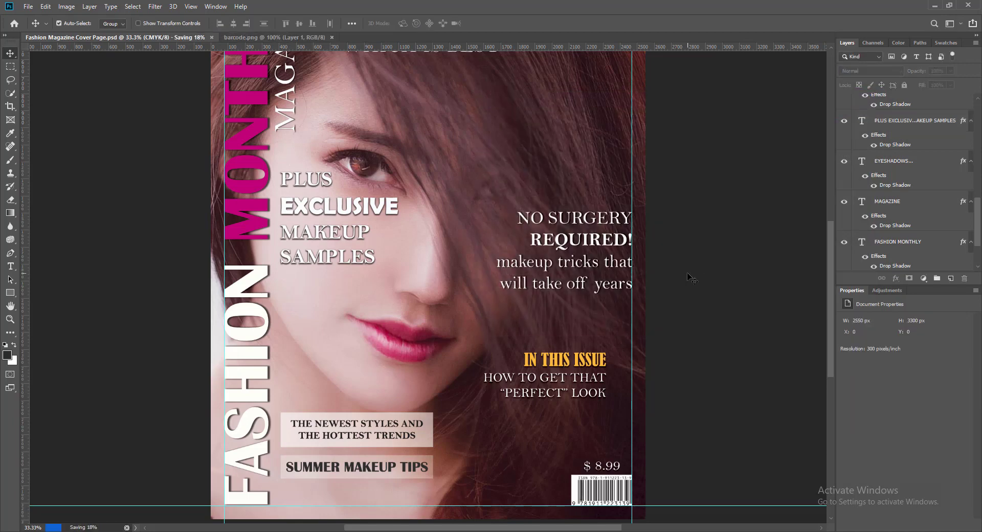
Step: Nudge the IN THIS ISSUE cover line block up and left to X 1562 px, Y 2287 px, and save the document
scroll(763, 378, "up", 5)
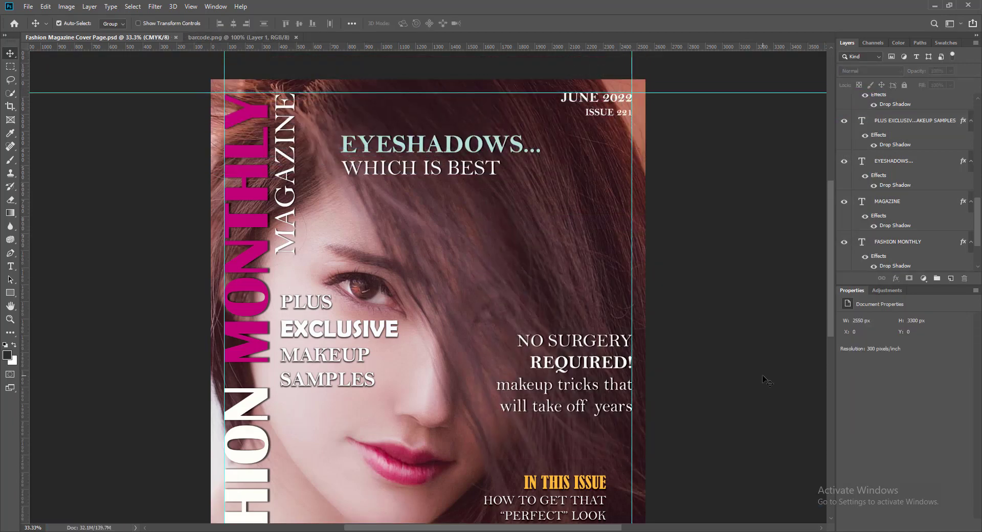
scroll(762, 378, "down", 6)
scroll(763, 377, "up", 7)
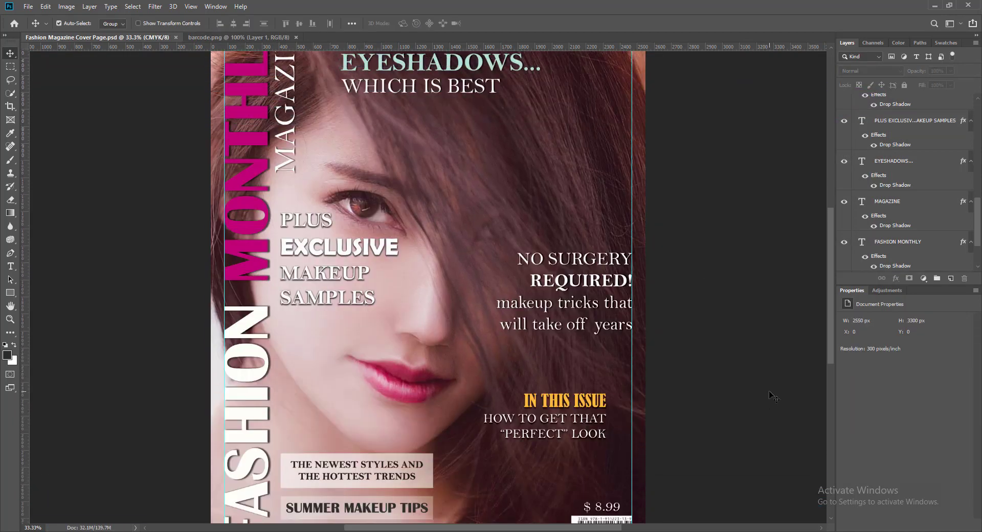
key("ctrl+minus")
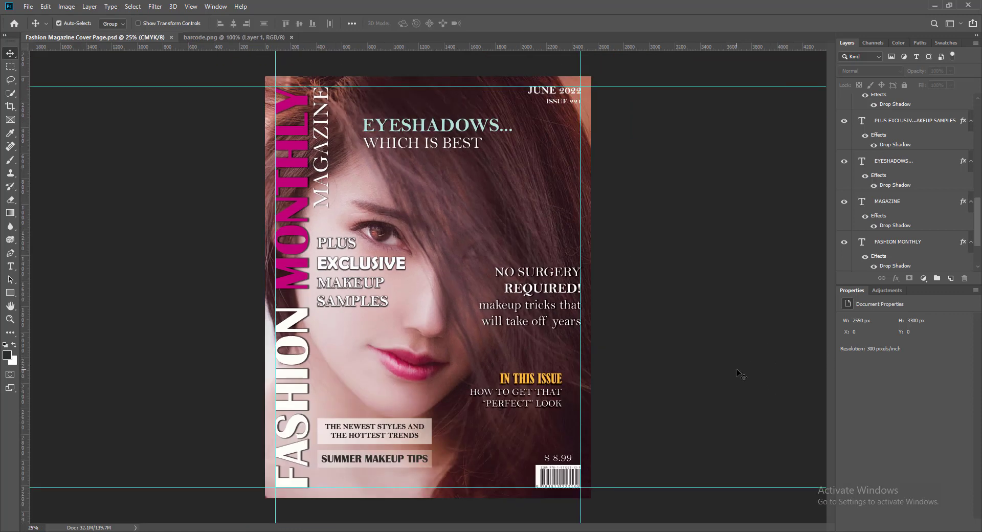
left_click(521, 390)
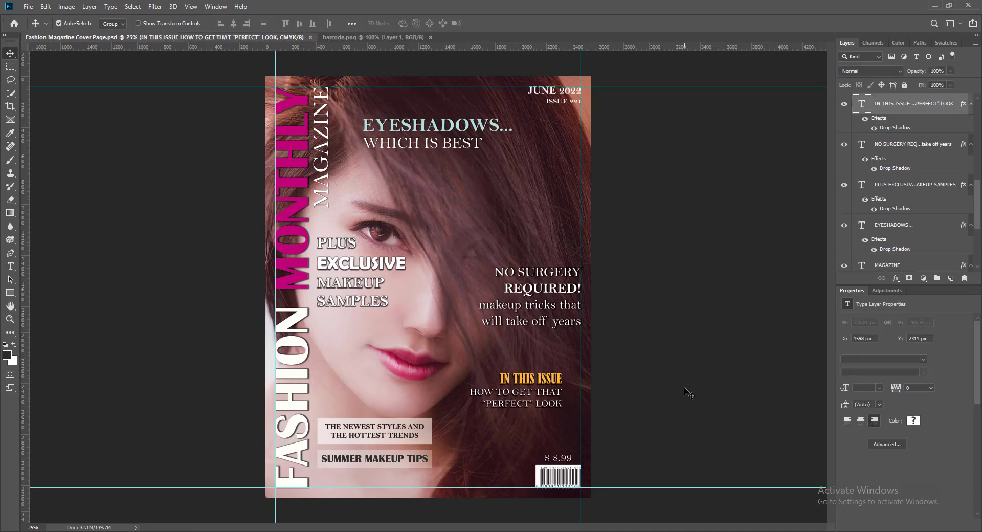
key("Up")
key("Up")
key("Up")
key("Up")
key("Up")
key("Up")
key("Up")
key("Up")
key("Up")
key("Up")
key("Up")
key("Up")
key("Up")
key("Up")
key("Up")
key("Up")
key("Up")
key("Up")
key("Up")
key("Up")
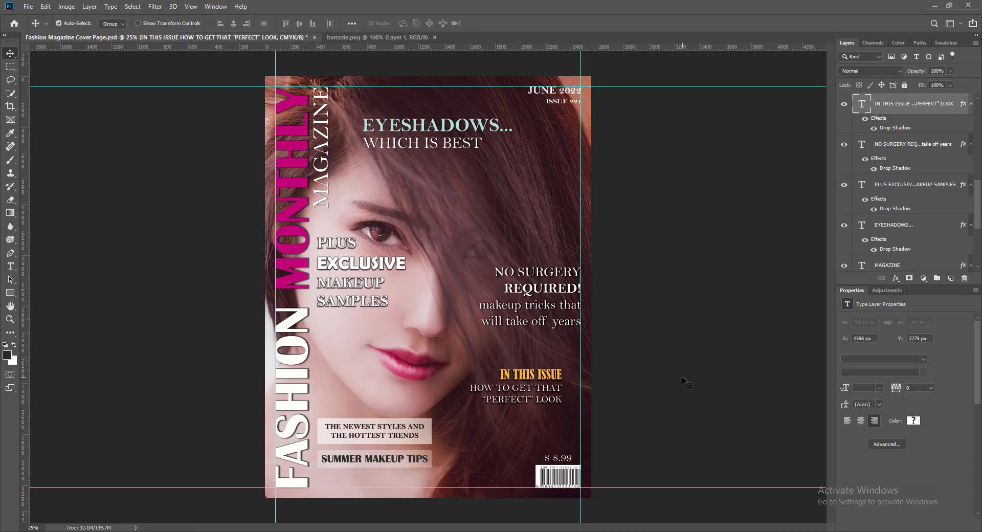
key("Up")
key("Up")
key("Up")
key("Up")
key("Left")
key("Left")
key("Left")
key("Left")
key("Left")
key("Left")
key("Left")
key("Left")
key("Left")
key("Left")
key("Left")
key("Left")
key("Left")
key("Left")
key("Left")
key("Left")
key("Left")
key("Left")
key("Left")
key("Left")
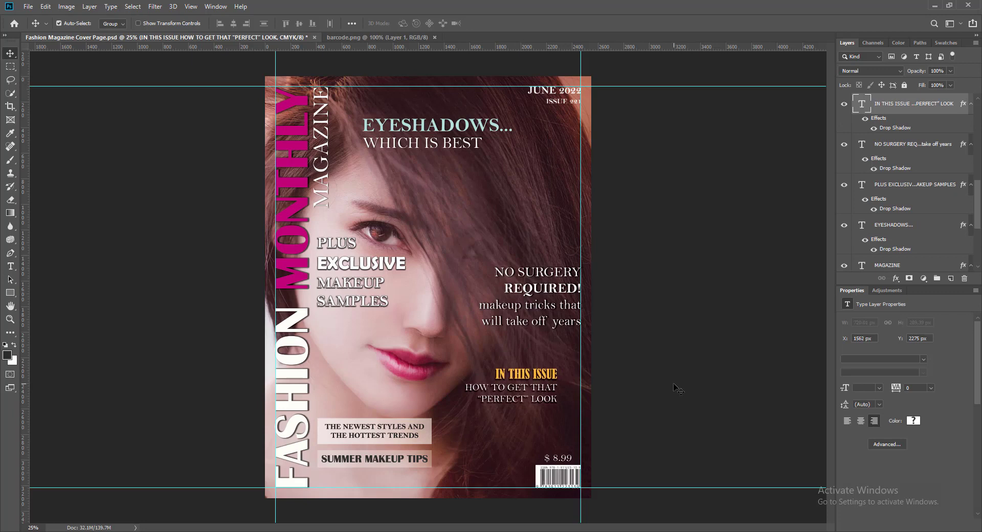
key("Down")
key("Down")
key("Down")
key("Down")
key("Down")
key("Down")
key("Down")
key("Down")
key("ctrl+s")
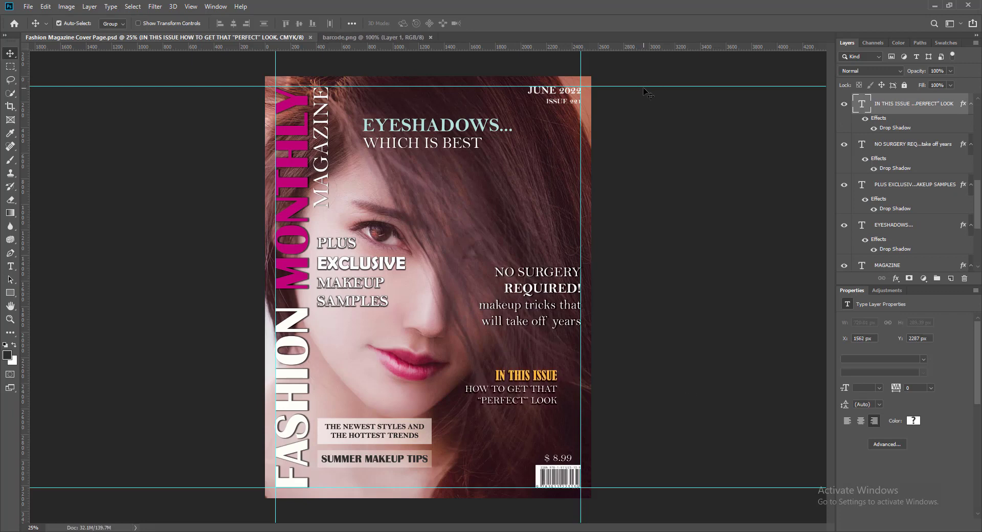
Step: Remove both horizontal and both vertical margin guides from the cover and save the document
left_click_drag(645, 86, 668, 28)
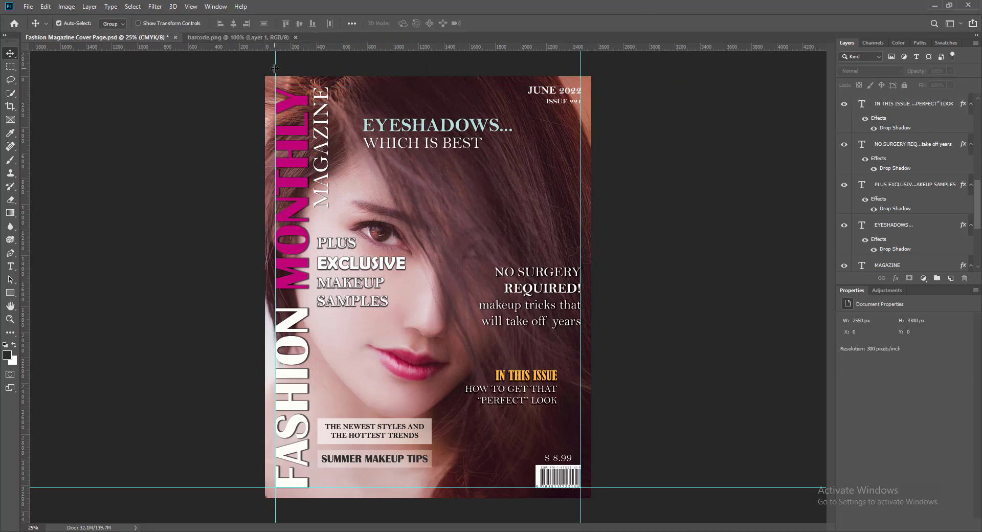
left_click_drag(274, 68, 28, 67)
left_click_drag(581, 68, 30, 100)
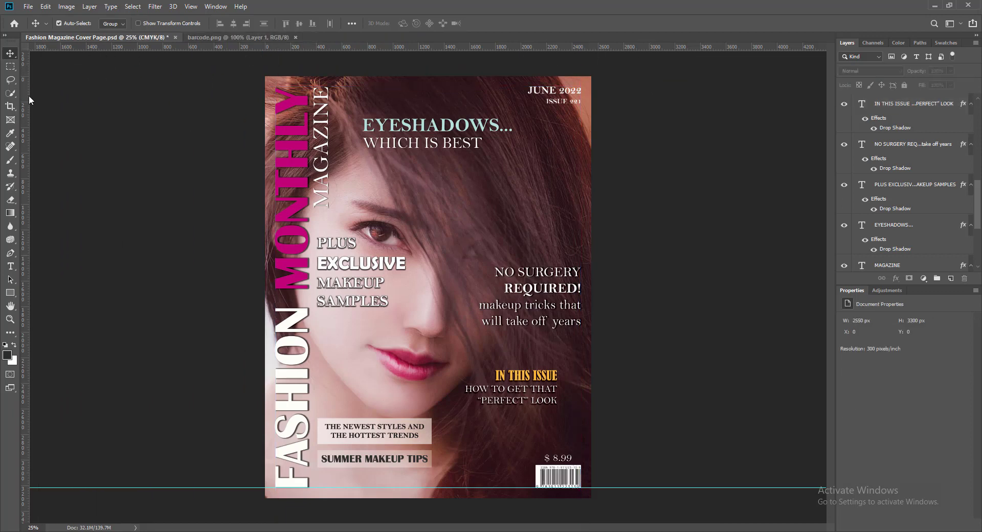
left_click_drag(238, 487, 234, 45)
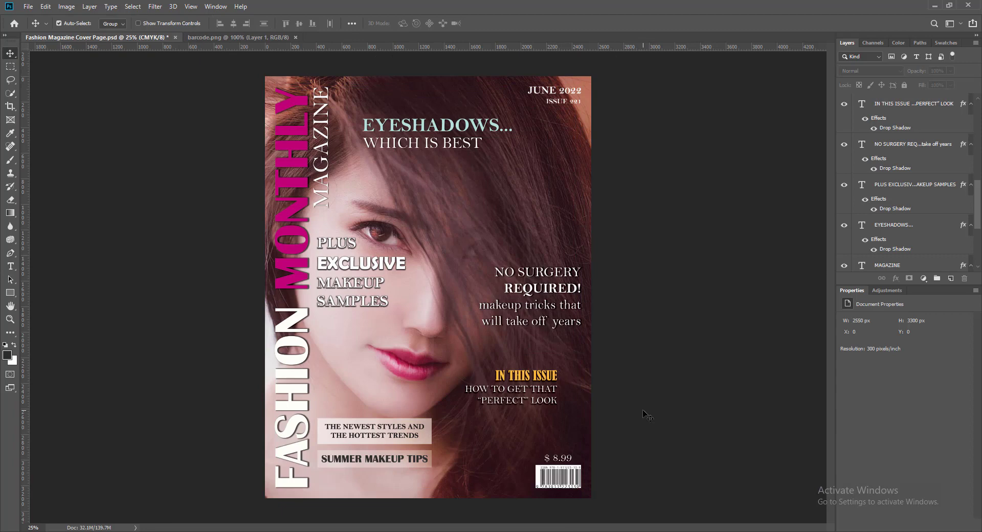
key("ctrl+s")
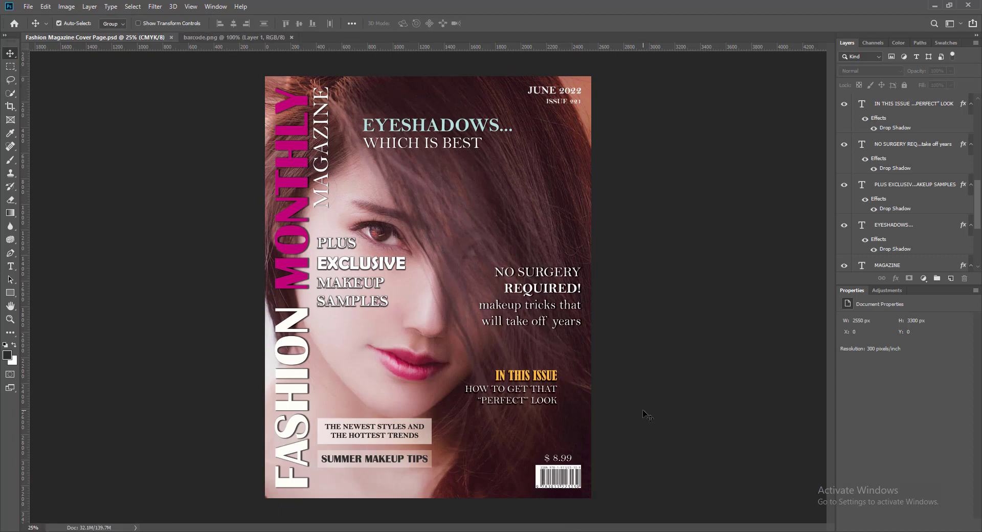